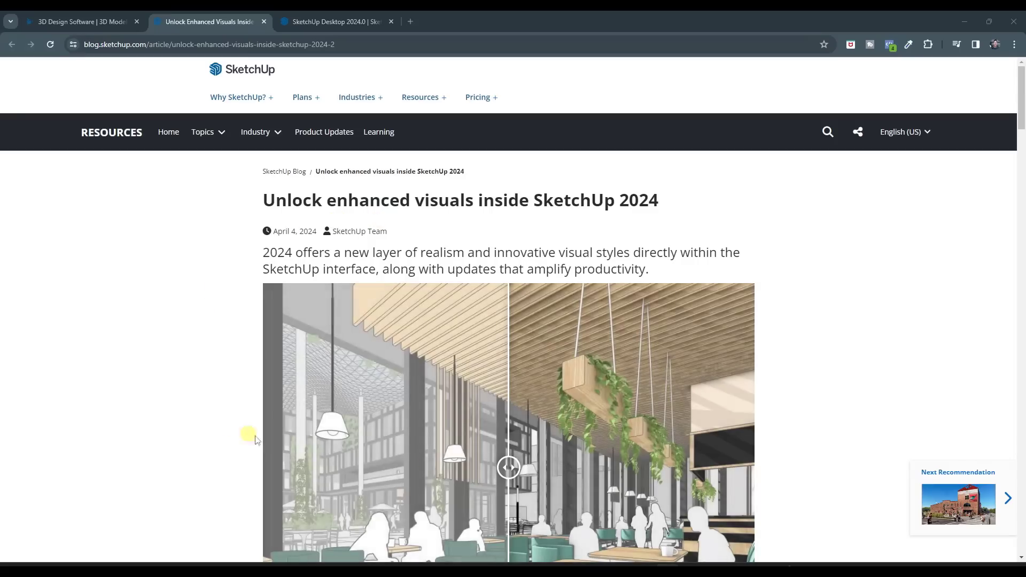
# Look over the SketchUp Desktop 2024.0 release notes.
pyautogui.scroll(-2, 774, 342)
pyautogui.scroll(1, 846, 257)
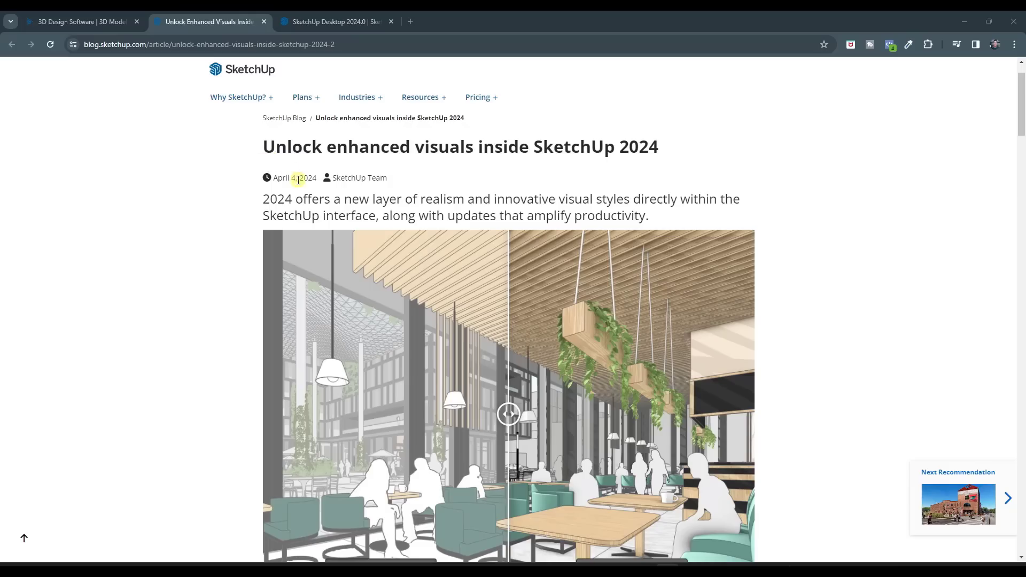
pyautogui.scroll(-1, 615, 148)
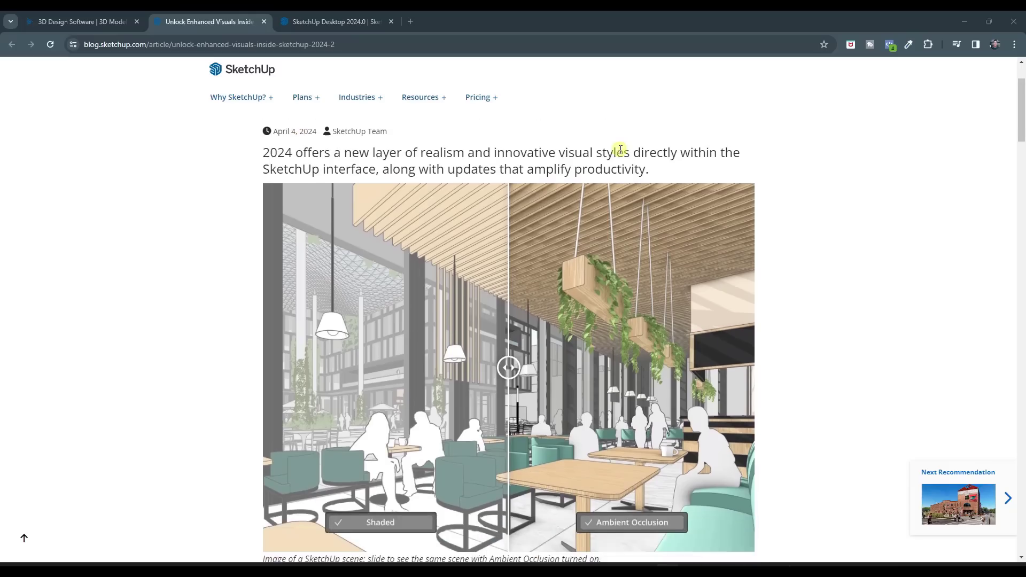
pyautogui.click(325, 21)
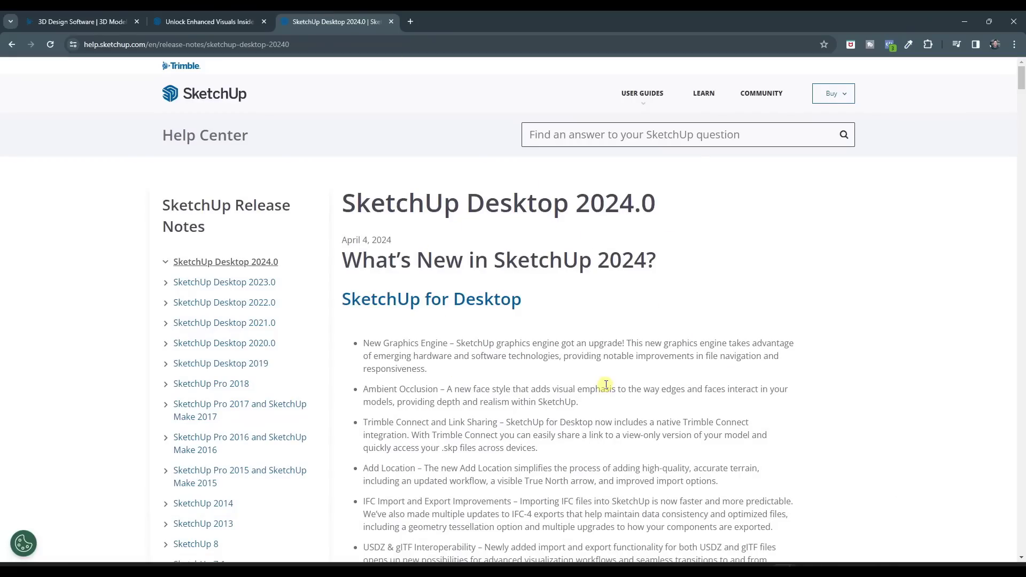
# Back in the blog article, highlight the 'A faster, more responsive SketchUp' section, then deselect it.
pyautogui.hotkey('ctrl', 'shift', 'Tab')
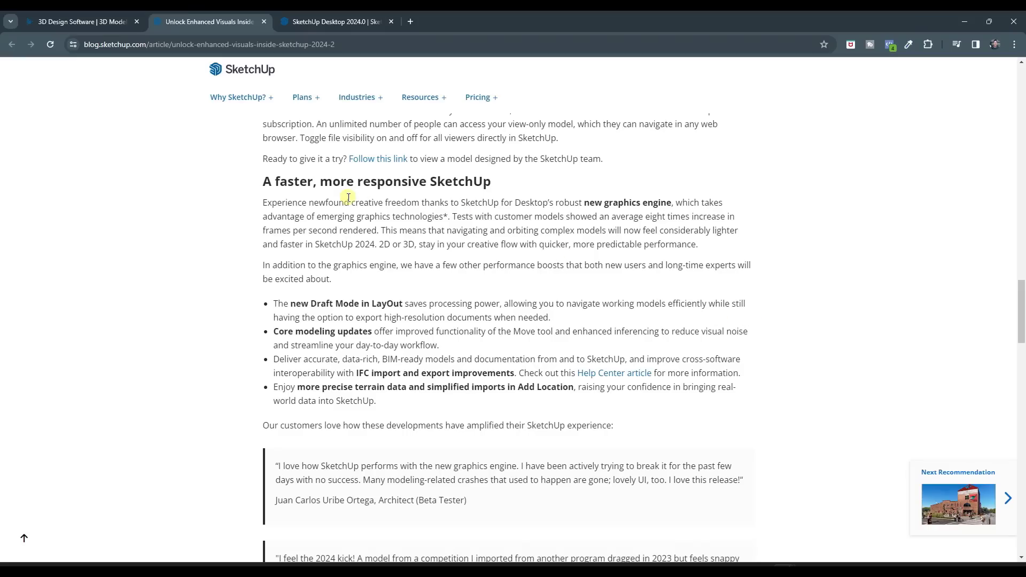
pyautogui.scroll(-1, 353, 201)
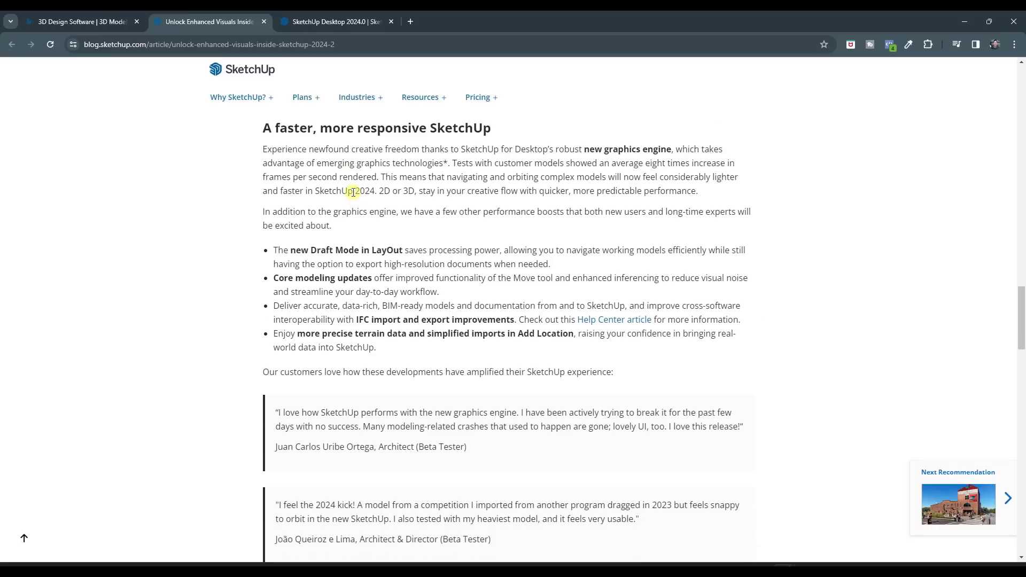
pyautogui.moveTo(266, 128); pyautogui.dragTo(528, 227)
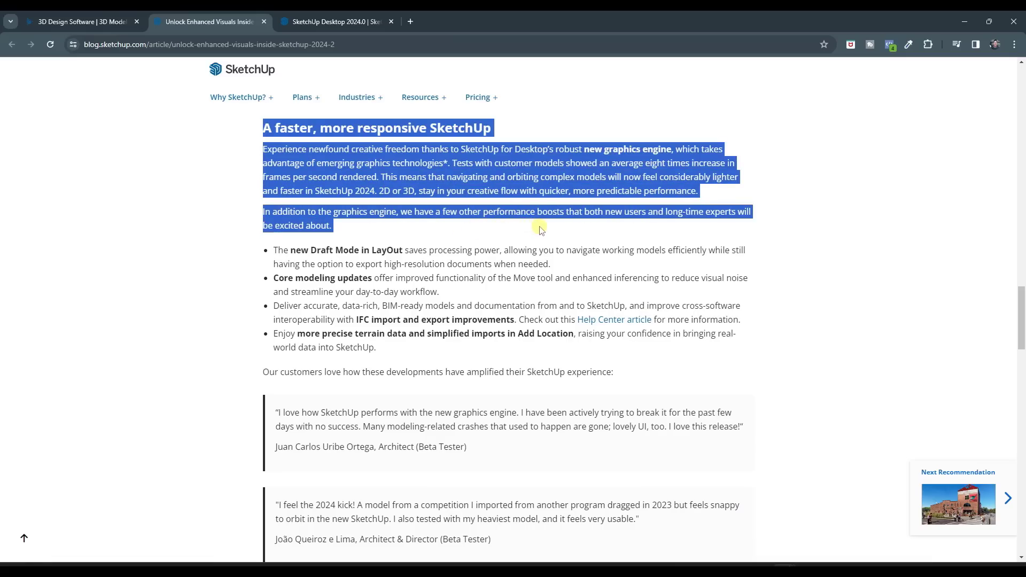
pyautogui.click(391, 221)
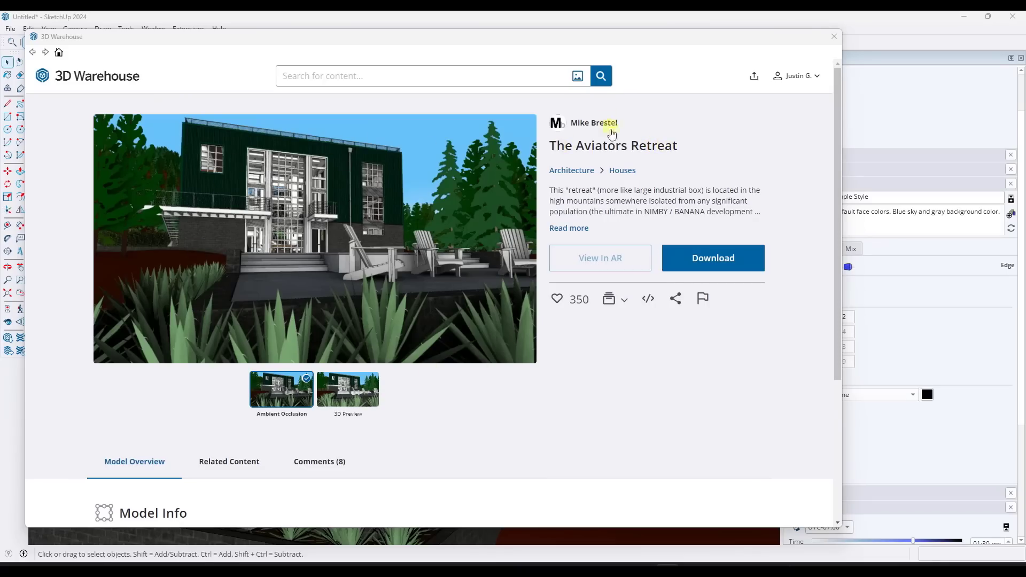
# Close The Aviators Retreat's 3D Warehouse page to reveal the house model.
pyautogui.scroll(-4, 641, 173)
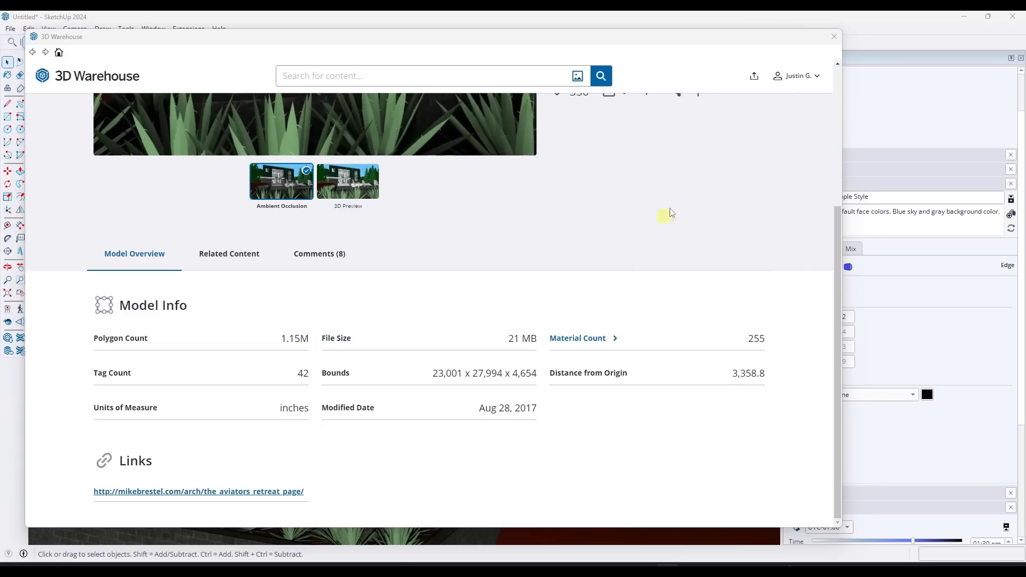
pyautogui.click(834, 37)
pyautogui.scroll(-10, 513, 318)
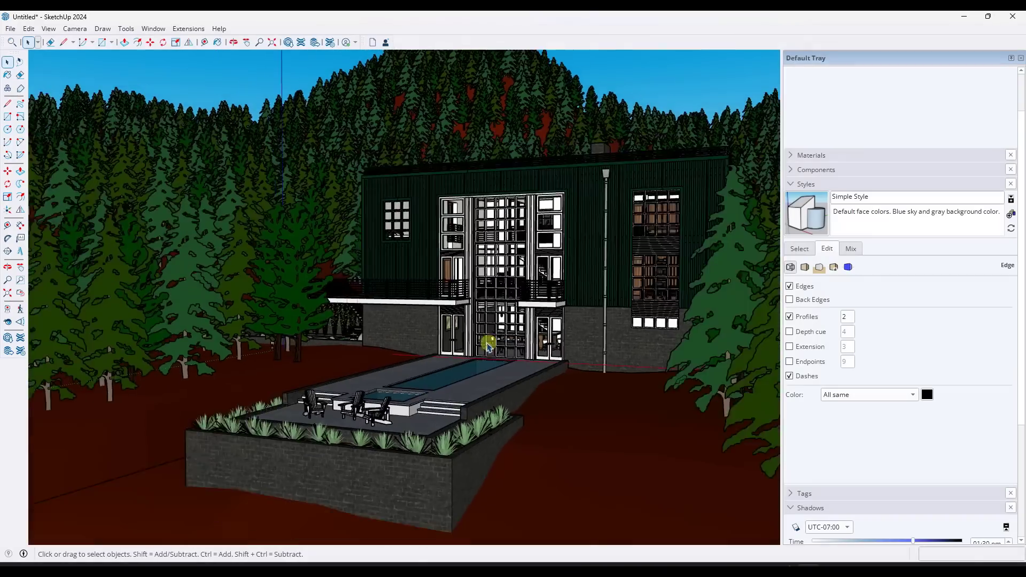
# Orbit and zoom around the house among the trees, ending on the facade and pool.
pyautogui.moveTo(513, 318); pyautogui.dragTo(616, 342, button='middle')
pyautogui.scroll(10, 445, 333)
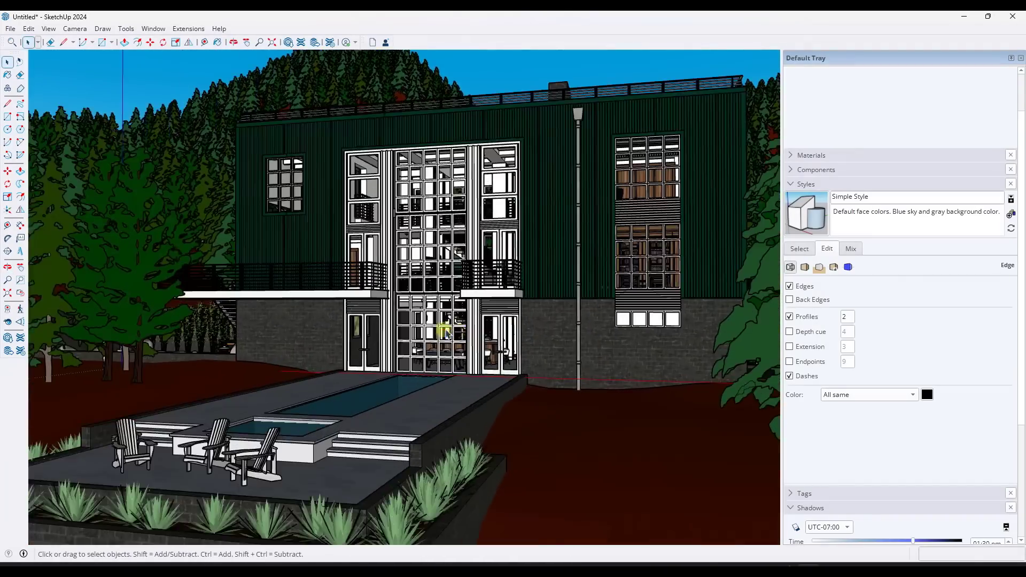
pyautogui.moveTo(445, 333); pyautogui.dragTo(775, 317, button='middle')
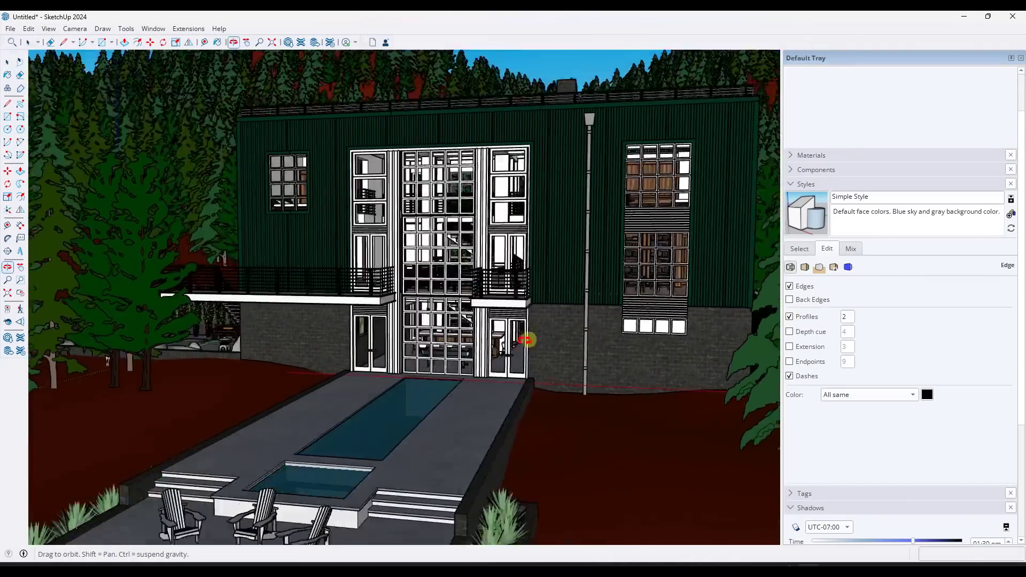
pyautogui.moveTo(527, 338); pyautogui.dragTo(689, 358, button='middle')
pyautogui.scroll(-5, 609, 309)
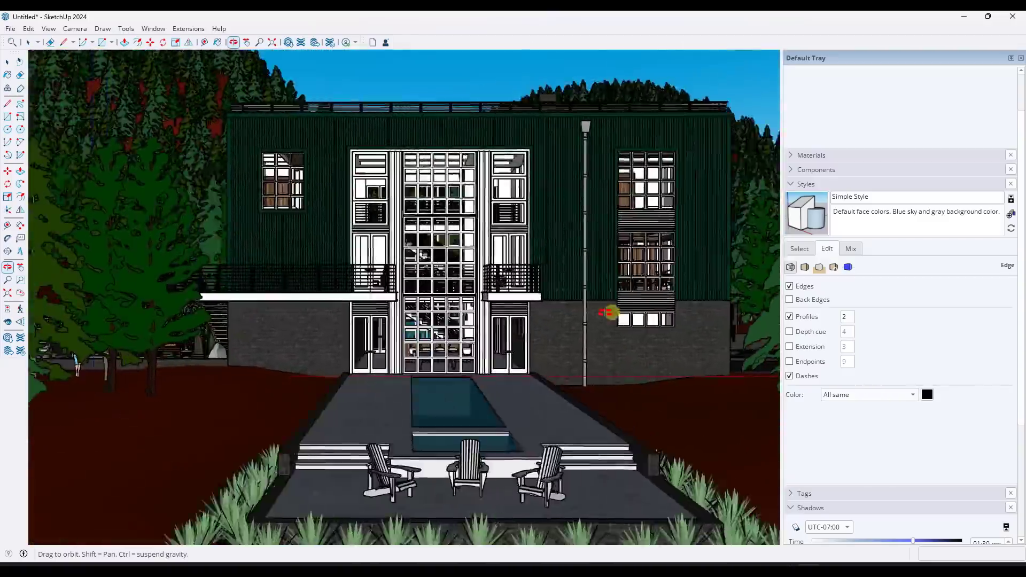
pyautogui.moveTo(609, 309); pyautogui.dragTo(422, 289, button='middle')
pyautogui.scroll(6, 563, 288)
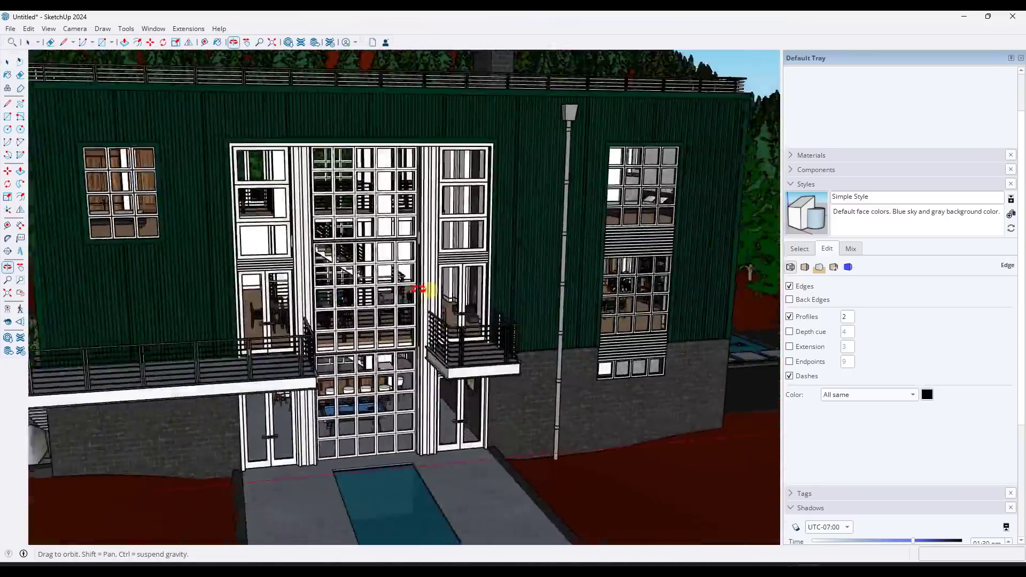
pyautogui.scroll(-12, 427, 287)
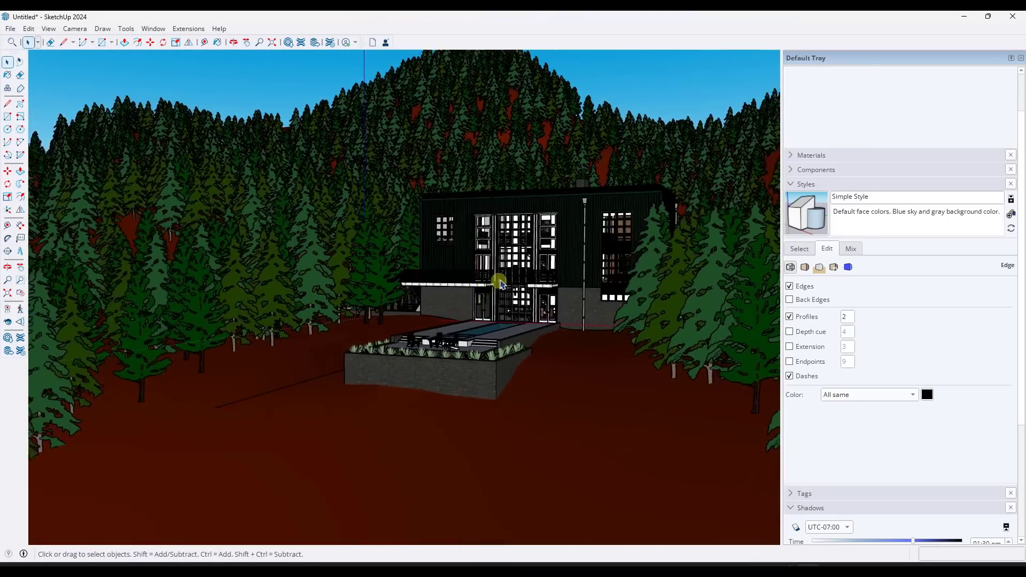
pyautogui.scroll(10, 499, 283)
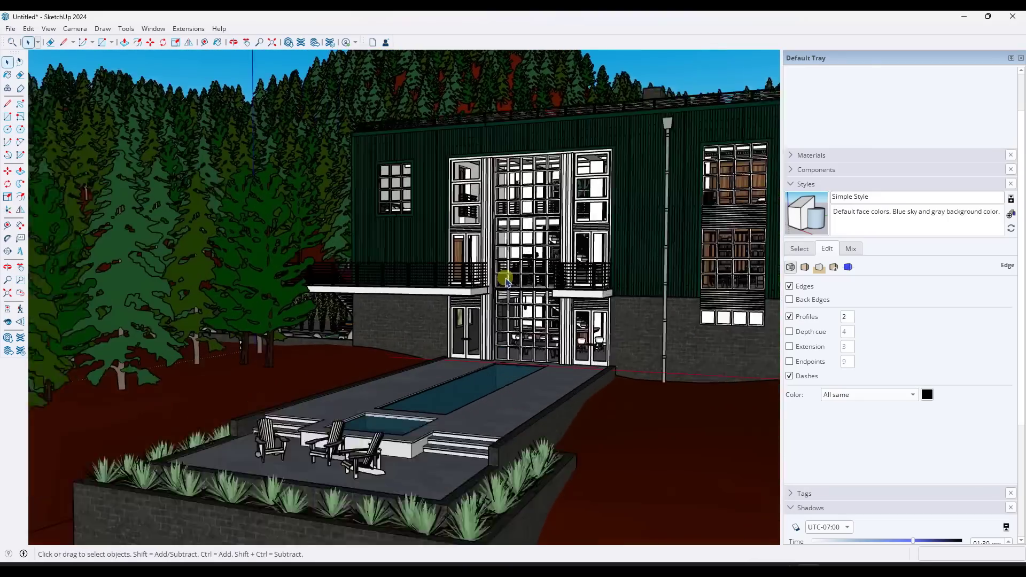
pyautogui.moveTo(502, 282); pyautogui.dragTo(543, 279, button='middle')
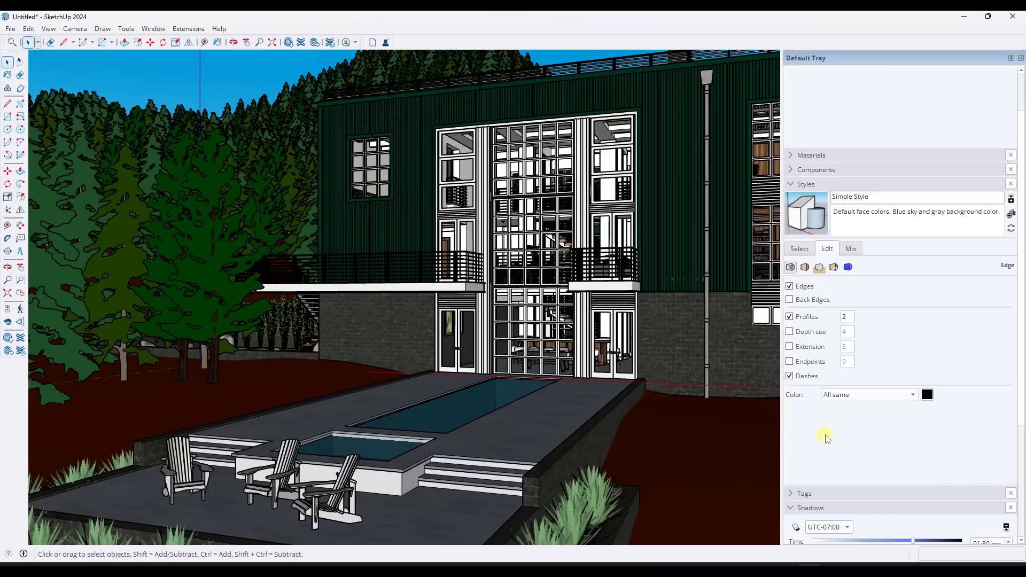
pyautogui.scroll(-2, 834, 439)
pyautogui.click(744, 394)
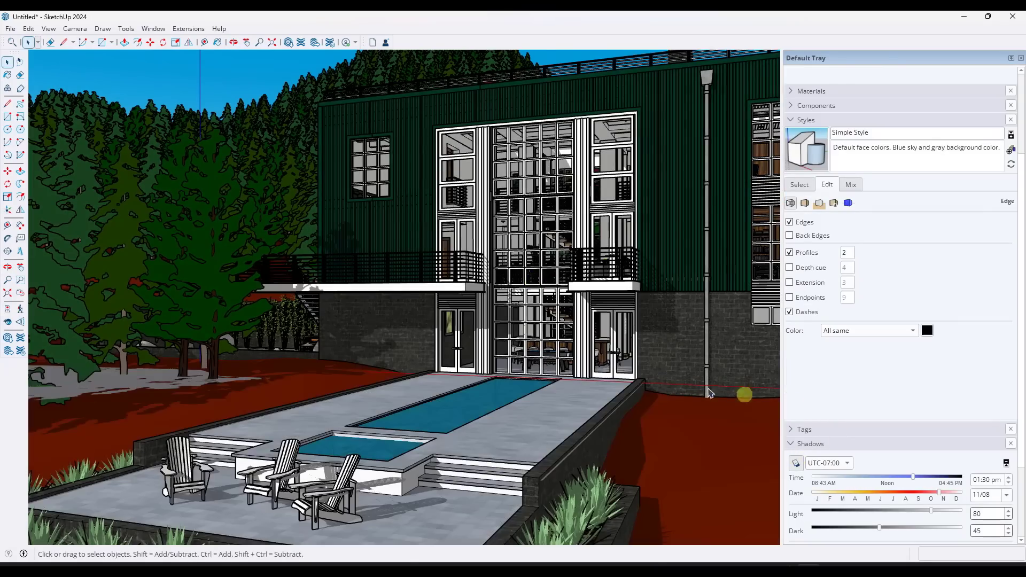
pyautogui.moveTo(412, 317); pyautogui.dragTo(518, 331, button='middle')
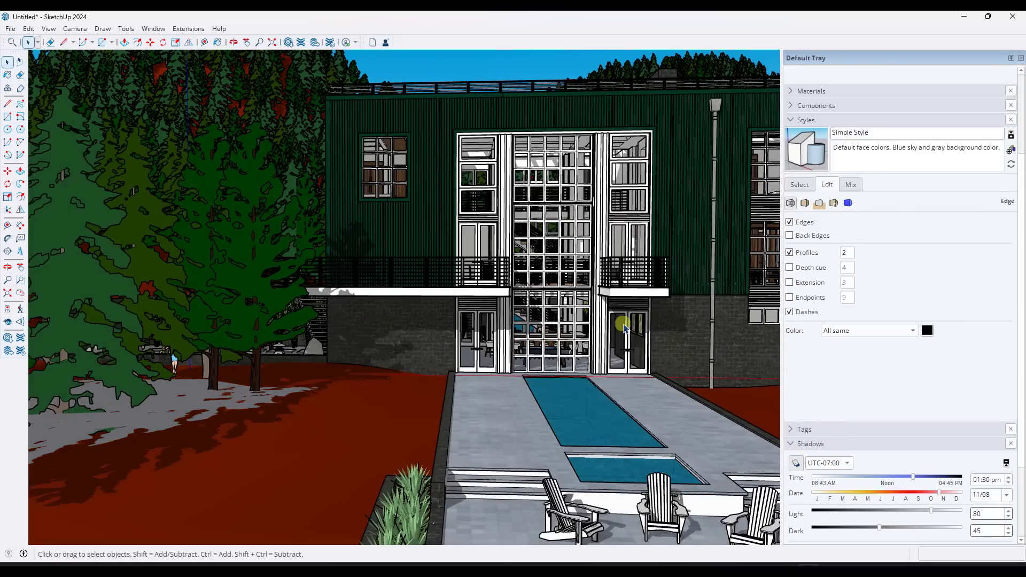
pyautogui.moveTo(623, 327); pyautogui.dragTo(510, 335, button='middle')
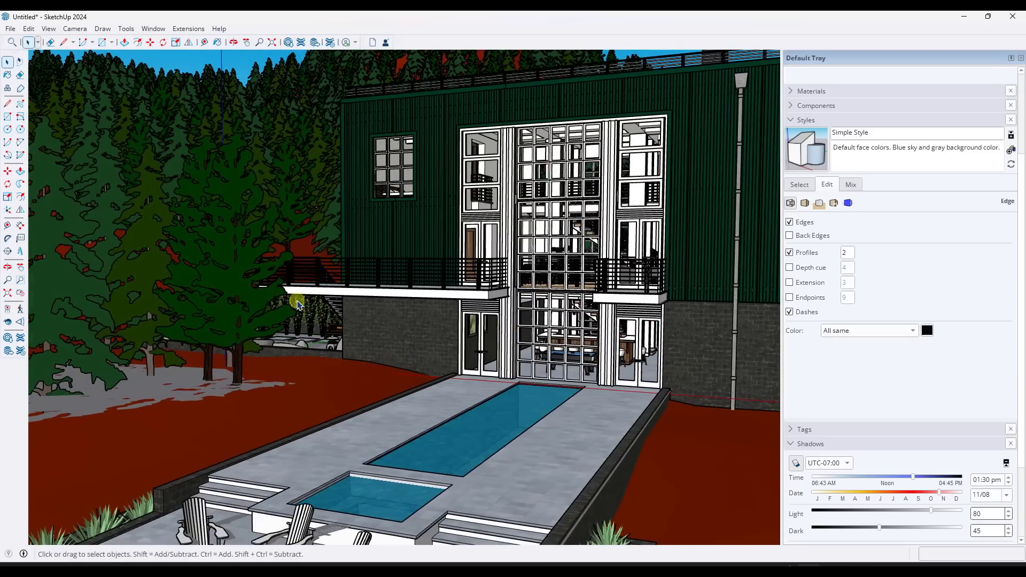
pyautogui.moveTo(420, 328); pyautogui.dragTo(532, 353, button='middle')
pyautogui.click(795, 462)
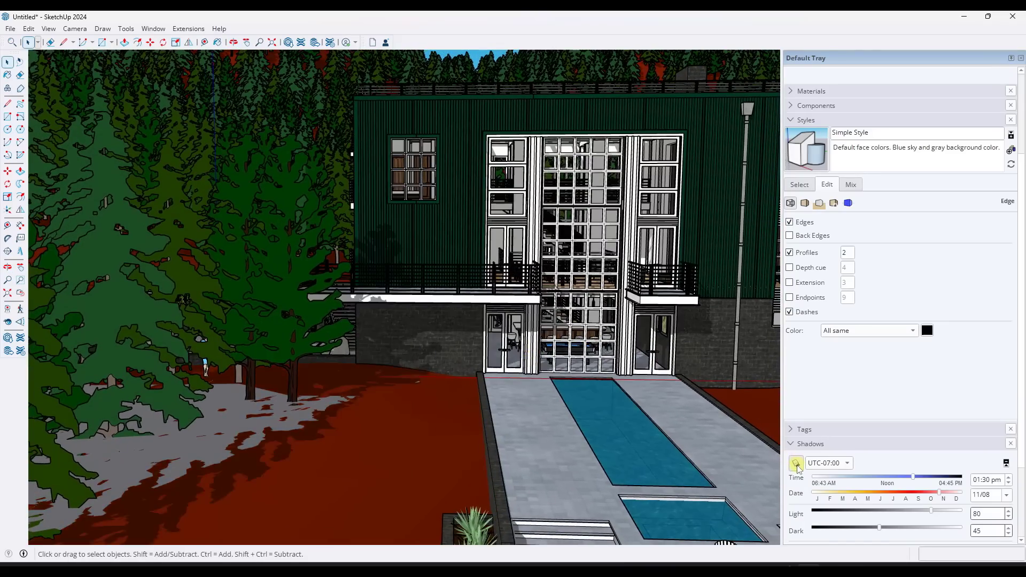
pyautogui.moveTo(385, 350); pyautogui.dragTo(486, 327, button='middle')
pyautogui.scroll(-10, 431, 363)
pyautogui.scroll(10, 653, 362)
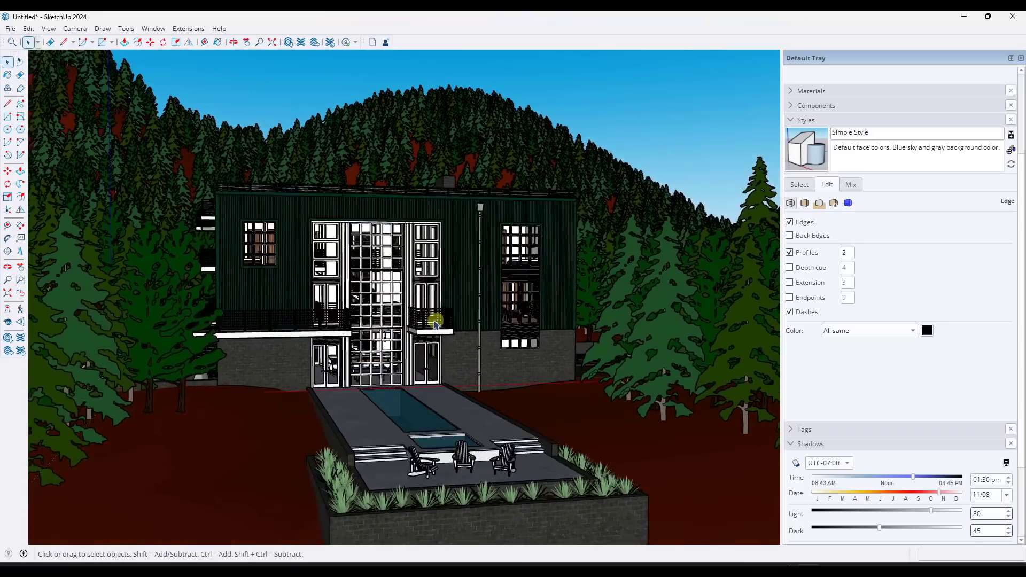
pyautogui.scroll(6, 419, 320)
pyautogui.scroll(-2, 448, 297)
pyautogui.scroll(4, 435, 320)
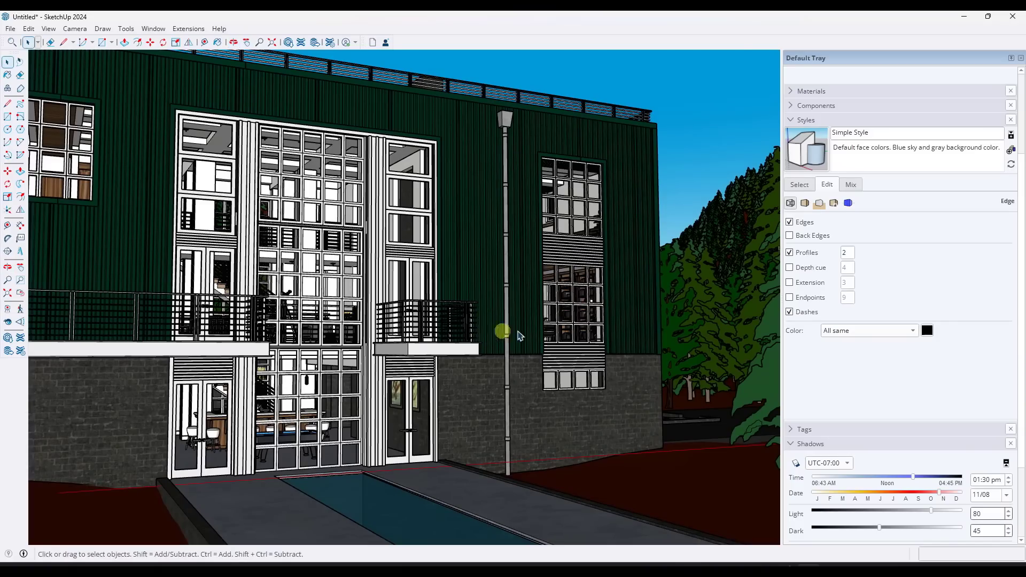
pyautogui.moveTo(518, 335); pyautogui.dragTo(473, 266, button='middle')
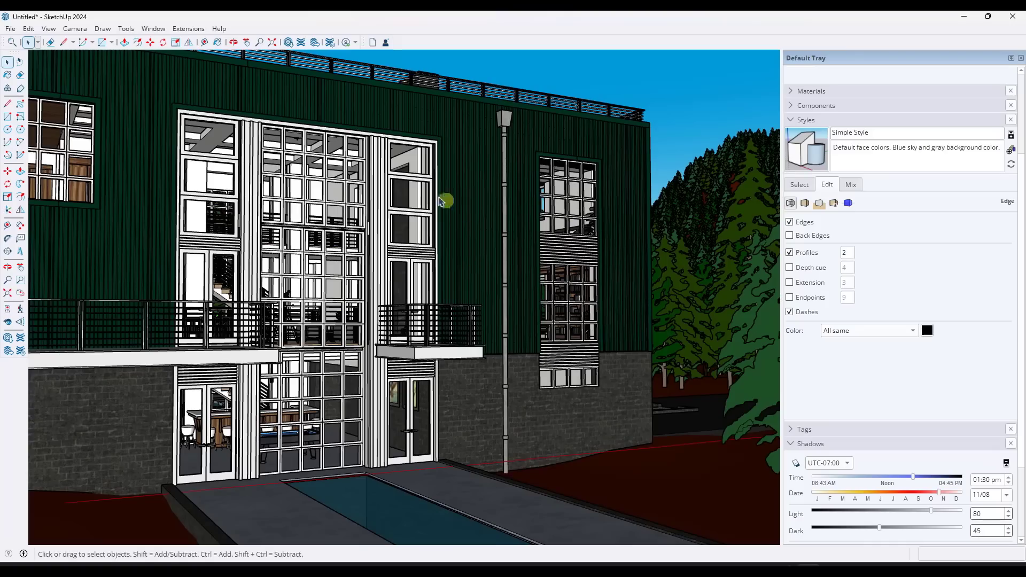
# In Preferences > Graphics, keep 4x anti-aliasing and the system-default GPU.
pyautogui.click(187, 29)
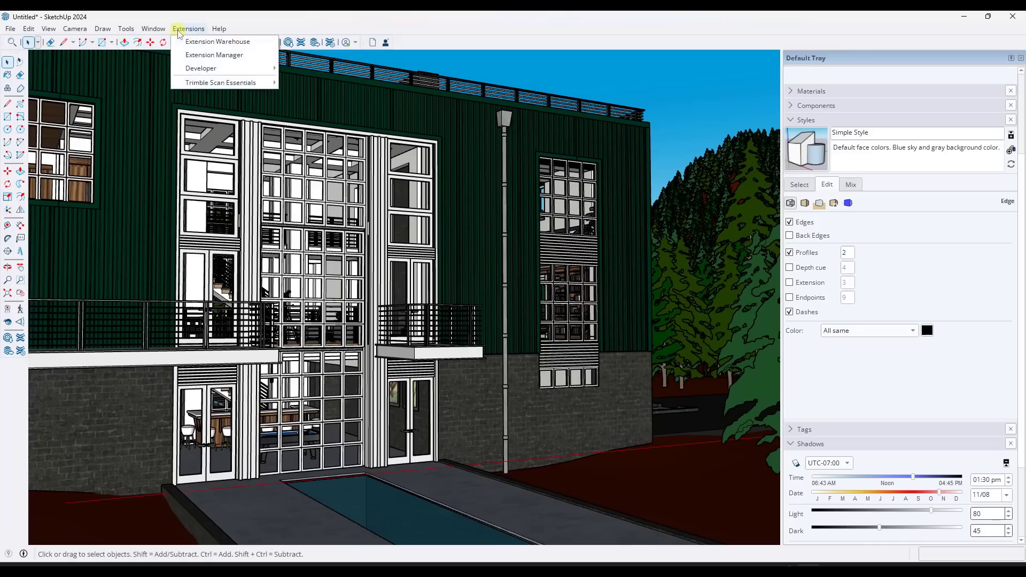
pyautogui.moveTo(163, 31)
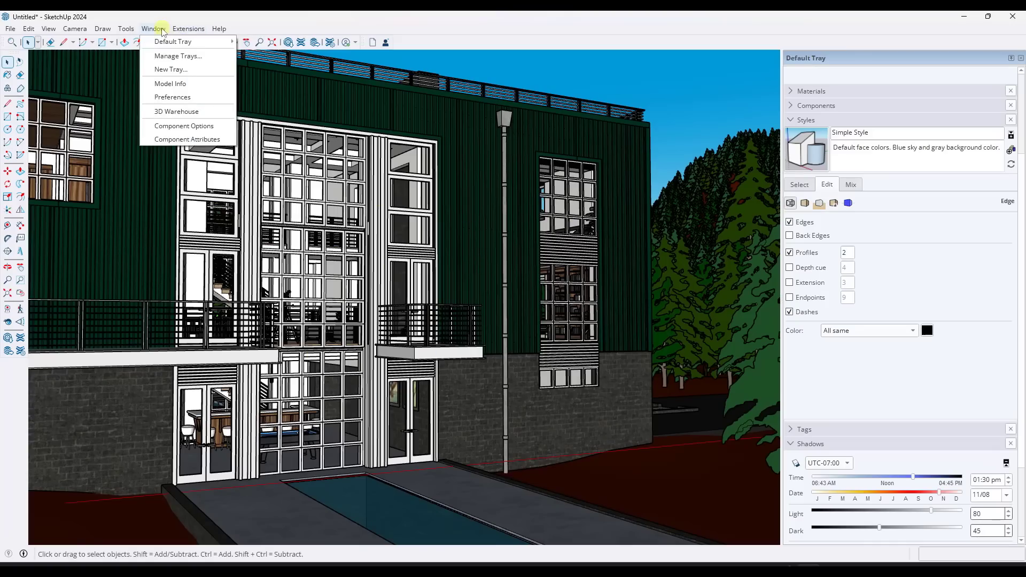
pyautogui.click(171, 97)
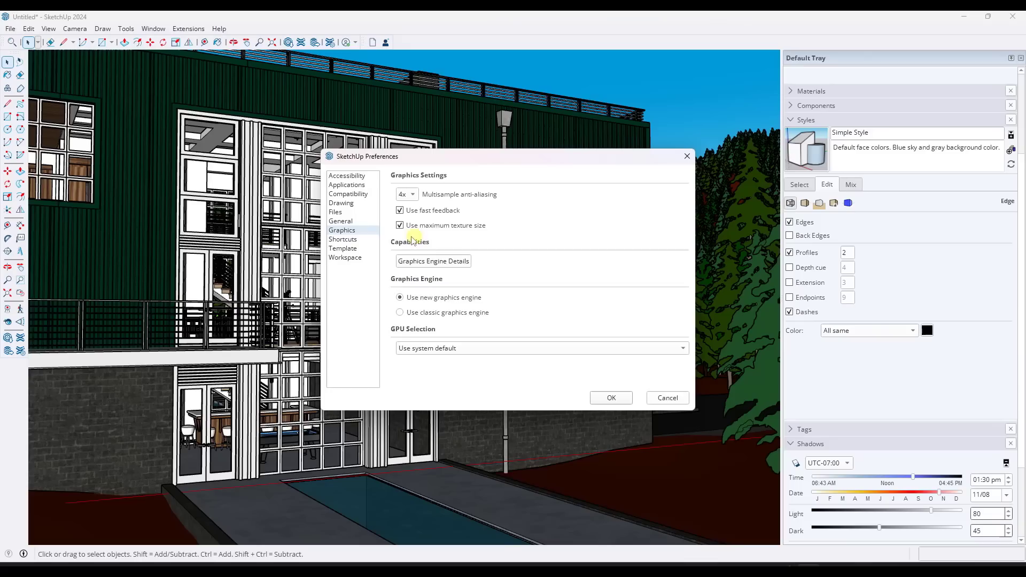
pyautogui.click(413, 195)
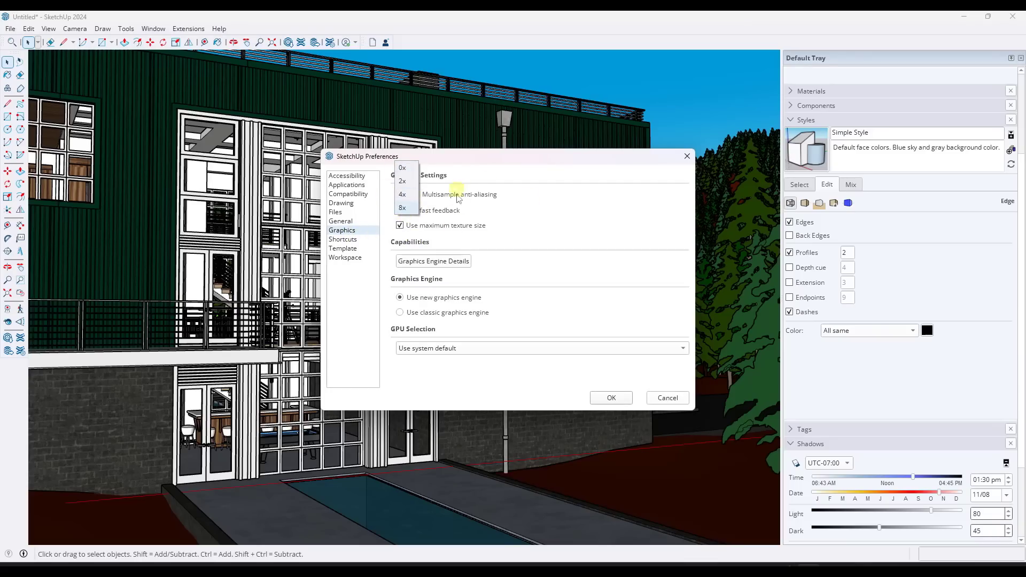
pyautogui.click(590, 223)
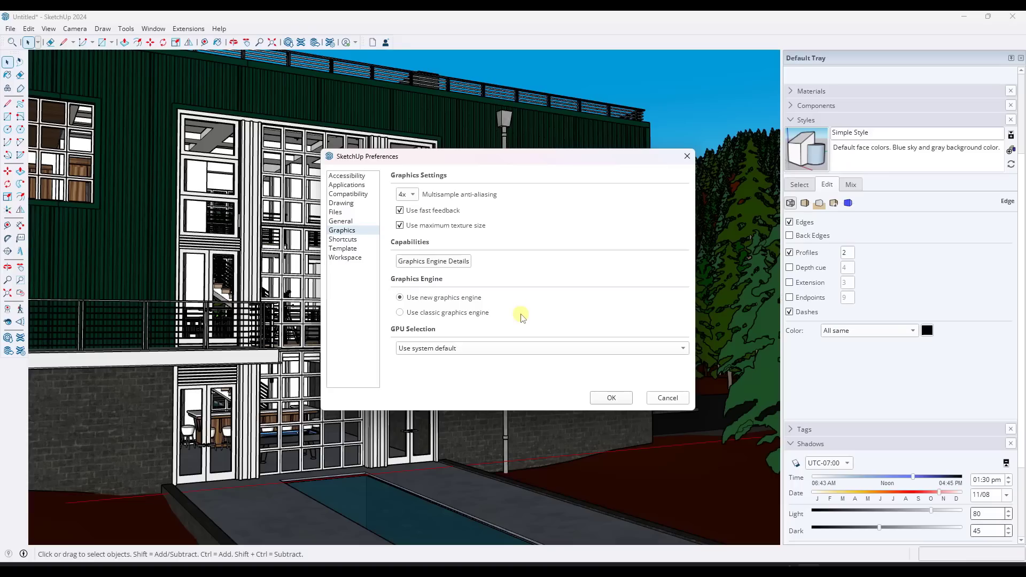
pyautogui.click(514, 348)
pyautogui.click(533, 296)
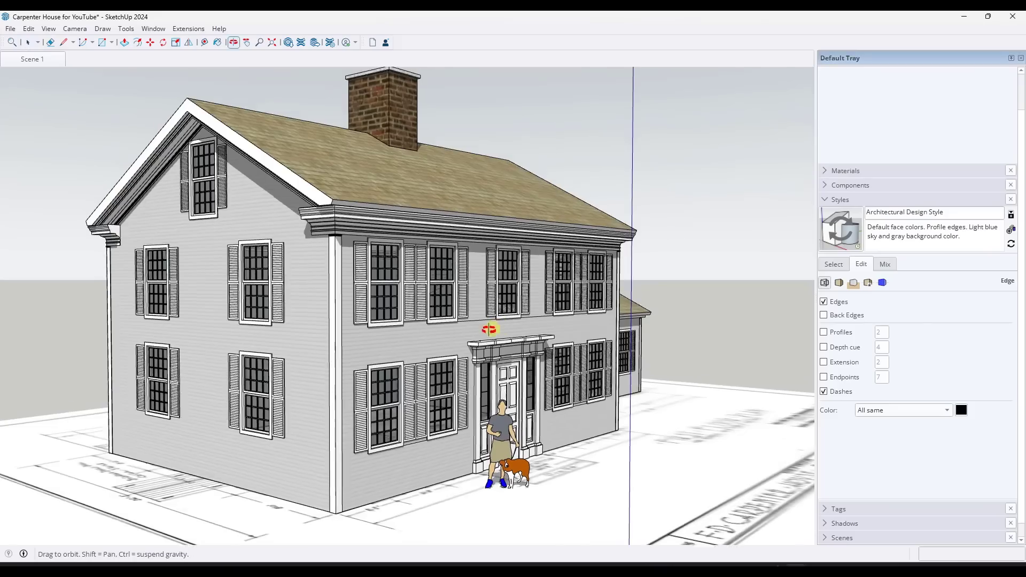
pyautogui.moveTo(481, 339); pyautogui.dragTo(366, 244, button='middle')
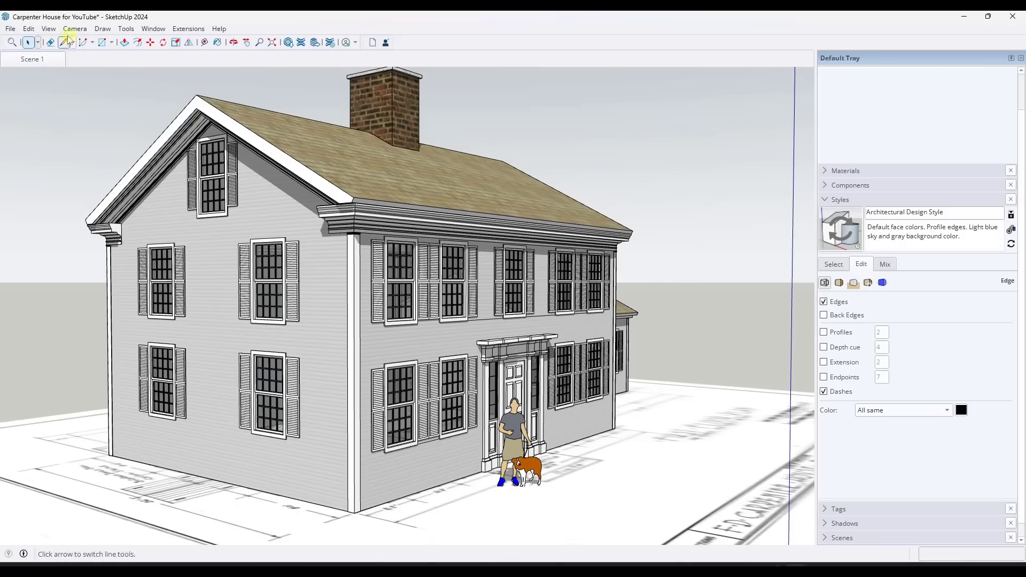
# Turn on Ambient Occlusion under View > Face Style.
pyautogui.click(49, 28)
pyautogui.moveTo(33, 31)
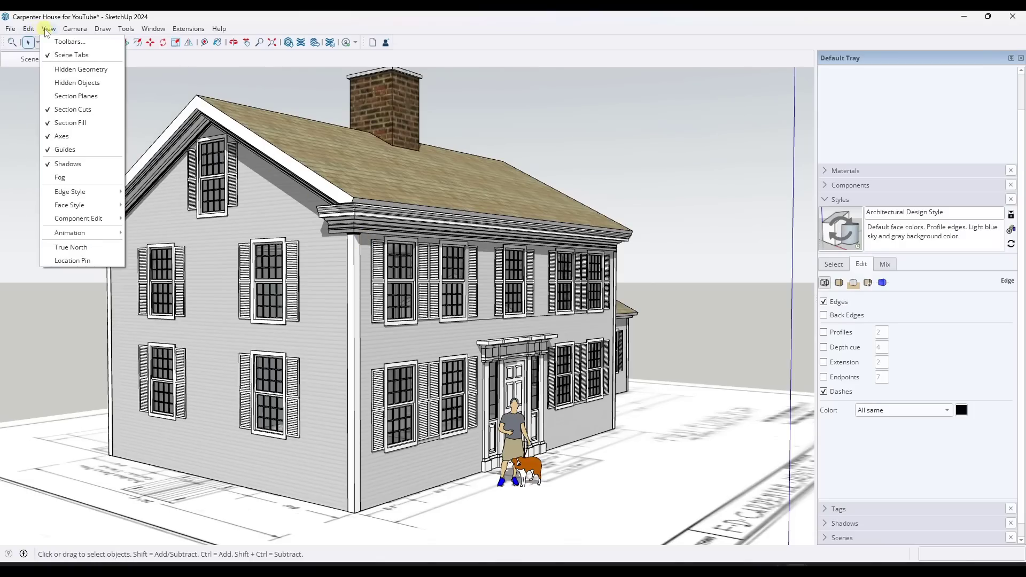
pyautogui.moveTo(85, 206)
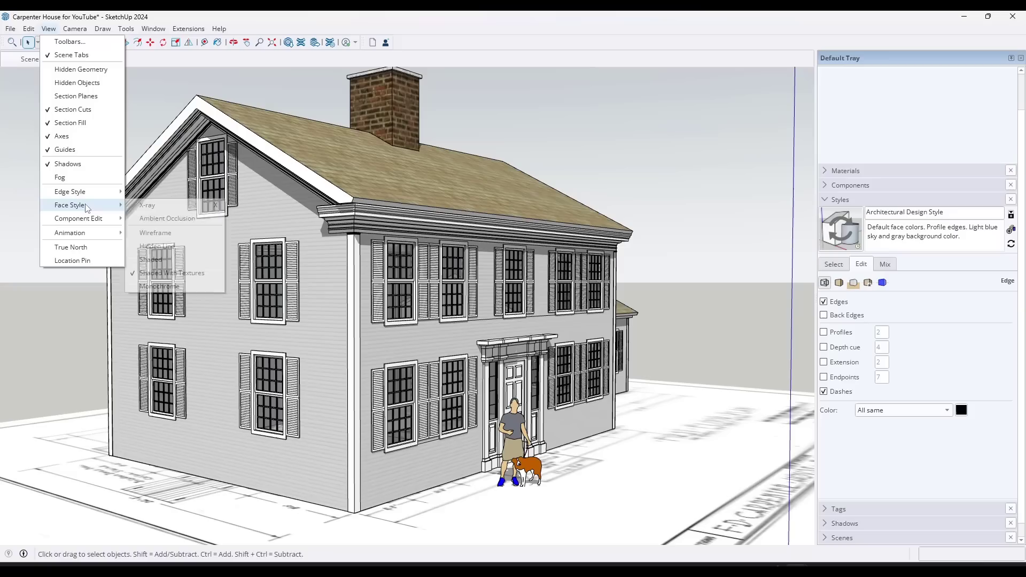
pyautogui.click(170, 220)
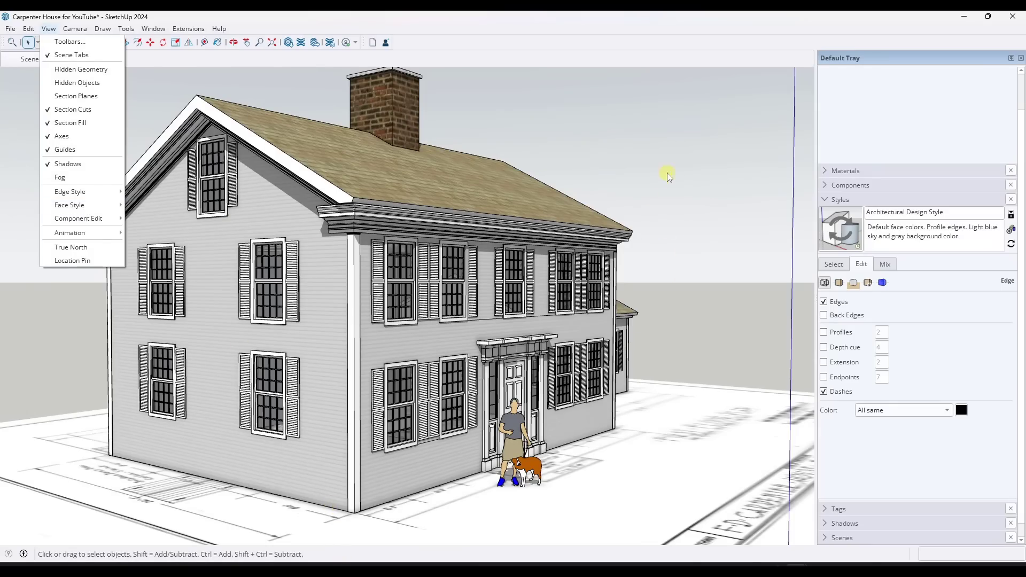
# Orbit and zoom around the house to inspect the darker shading in corners and recesses.
pyautogui.click(522, 344)
pyautogui.moveTo(488, 344); pyautogui.dragTo(475, 340, button='middle')
pyautogui.press('space')
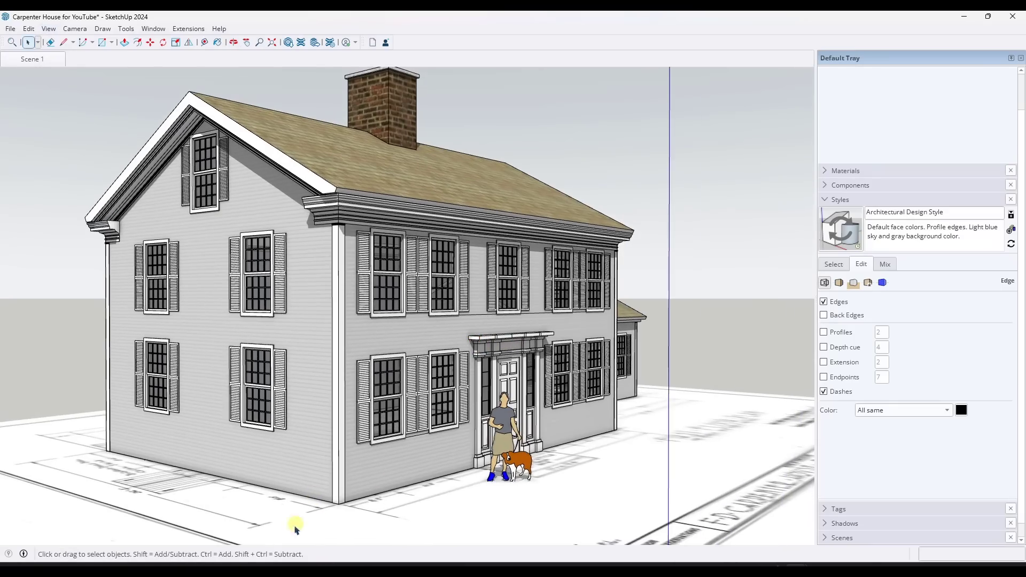
pyautogui.scroll(5, 334, 502)
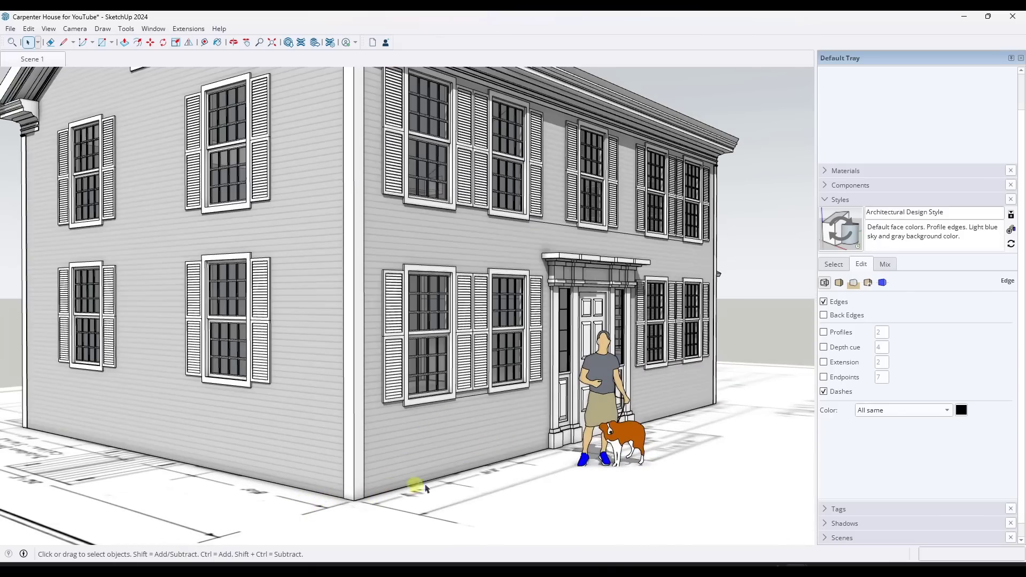
pyautogui.scroll(-5, 451, 454)
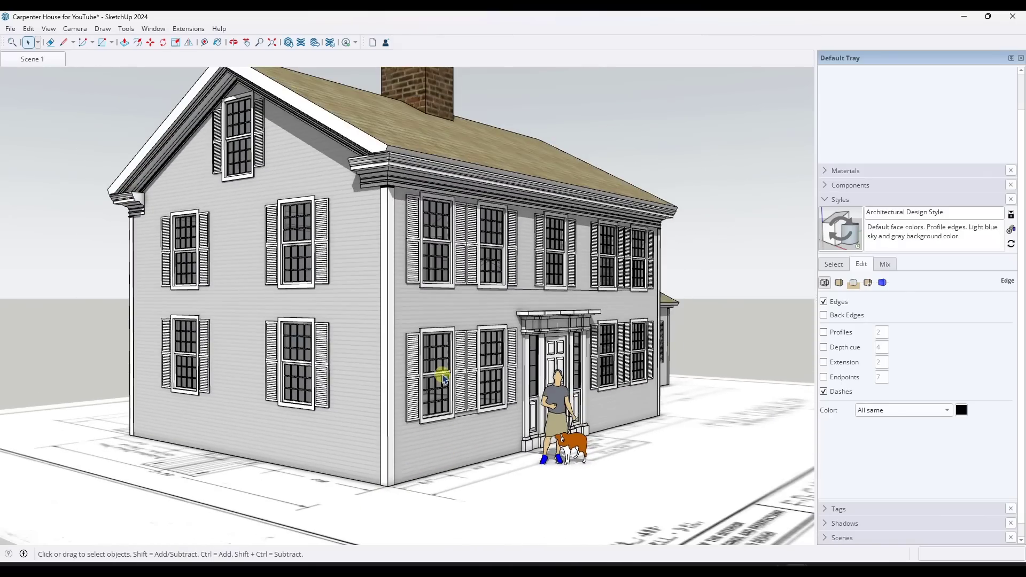
pyautogui.moveTo(442, 377)
pyautogui.mouseDown(button='middle')
pyautogui.moveTo(434, 352)
pyautogui.moveTo(414, 359)
pyautogui.moveTo(430, 393)
pyautogui.mouseUp(button='middle')
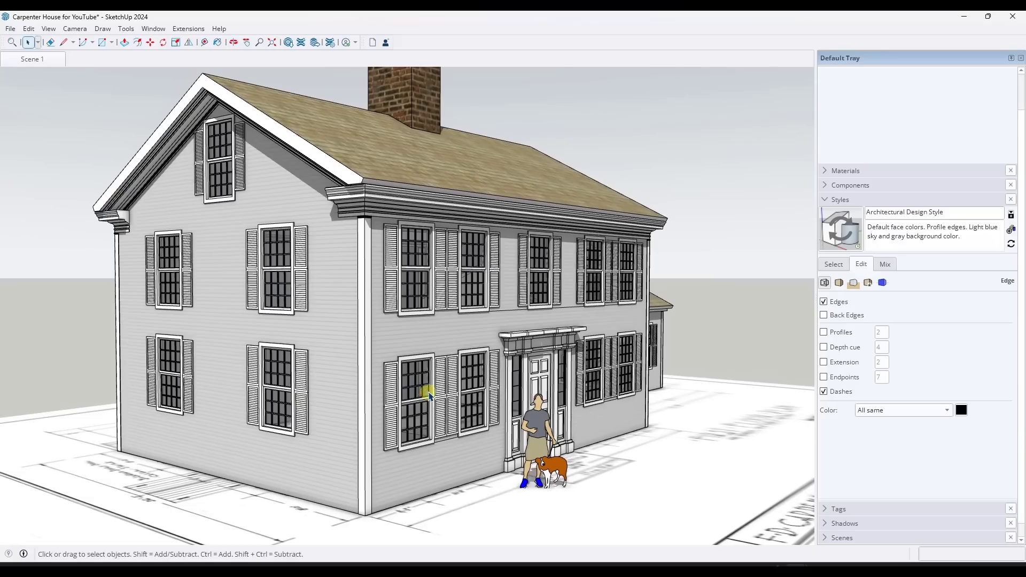
# In the style's Face settings, lower the ambient occlusion distance, tweak the intensity, and list style collections.
pyautogui.click(840, 283)
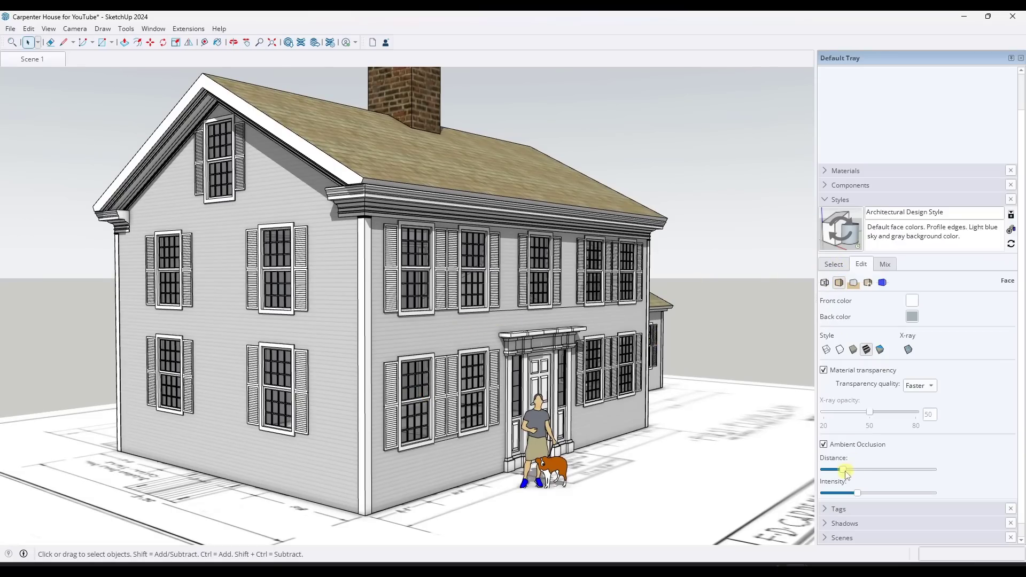
pyautogui.moveTo(850, 474)
pyautogui.mouseDown()
pyautogui.moveTo(898, 473)
pyautogui.moveTo(858, 473)
pyautogui.moveTo(896, 473)
pyautogui.moveTo(908, 494)
pyautogui.moveTo(872, 494)
pyautogui.moveTo(945, 494)
pyautogui.moveTo(860, 494)
pyautogui.moveTo(891, 495)
pyautogui.mouseUp()
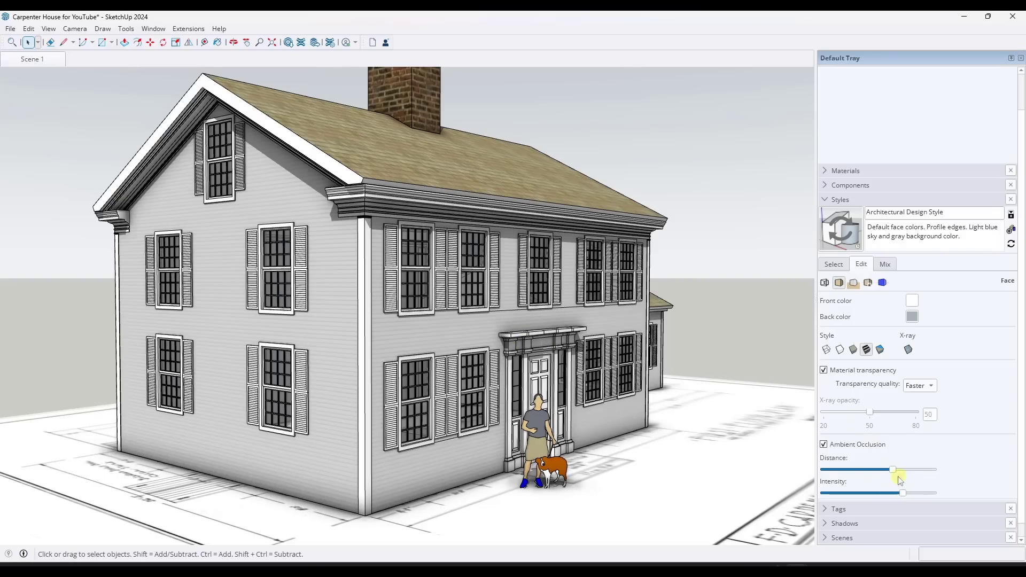
pyautogui.moveTo(895, 473)
pyautogui.mouseDown()
pyautogui.moveTo(847, 472)
pyautogui.moveTo(857, 473)
pyautogui.mouseUp()
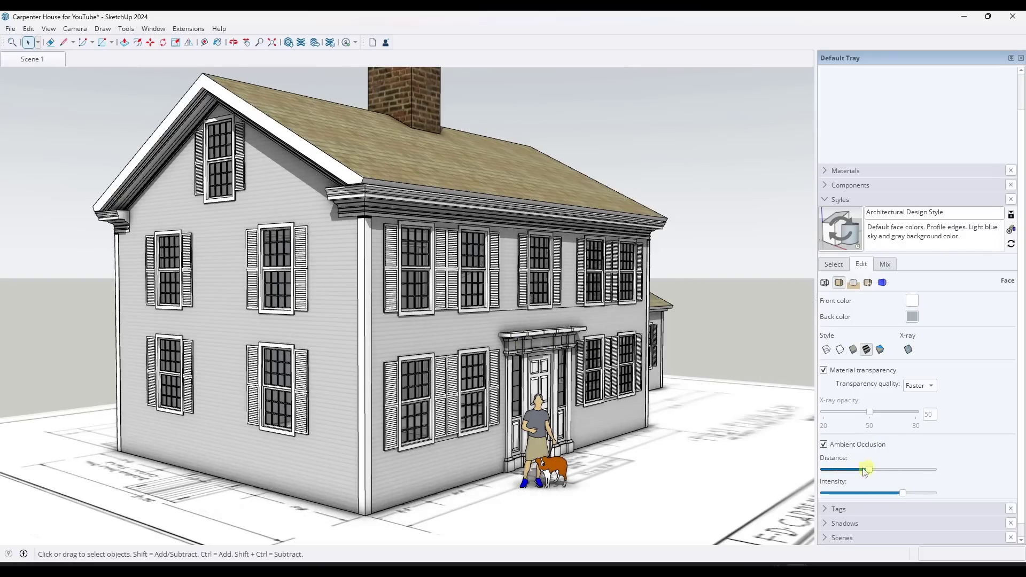
pyautogui.moveTo(866, 471); pyautogui.dragTo(861, 469)
pyautogui.moveTo(492, 262); pyautogui.dragTo(543, 284, button='middle')
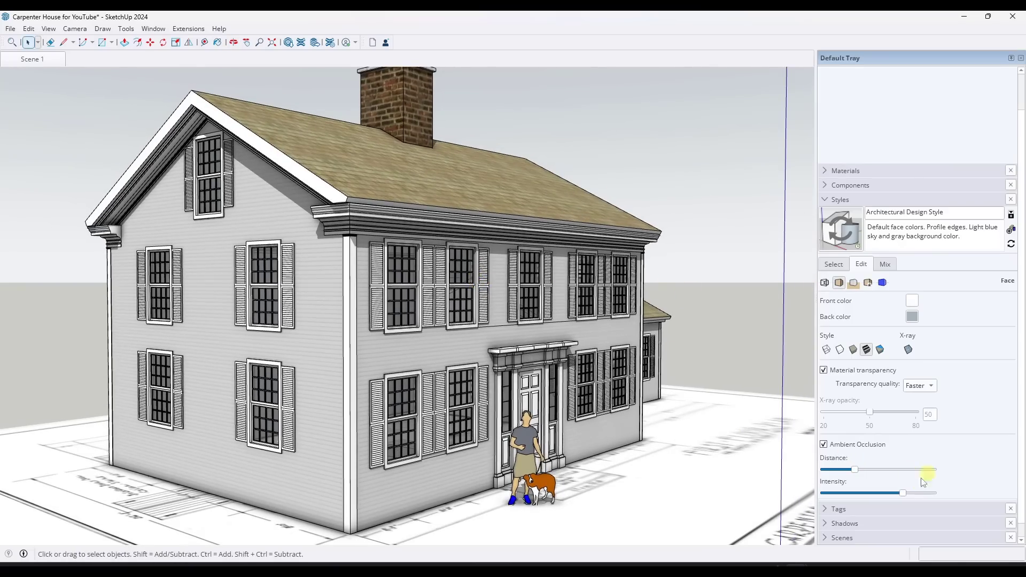
pyautogui.moveTo(904, 492)
pyautogui.mouseDown()
pyautogui.moveTo(932, 492)
pyautogui.moveTo(866, 495)
pyautogui.moveTo(916, 494)
pyautogui.mouseUp()
pyautogui.click(835, 265)
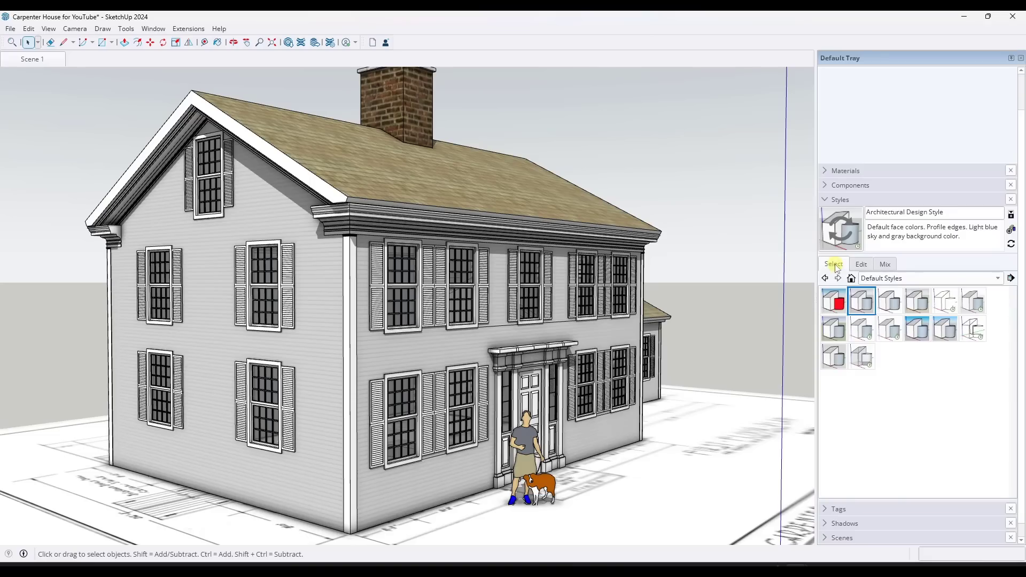
pyautogui.click(886, 280)
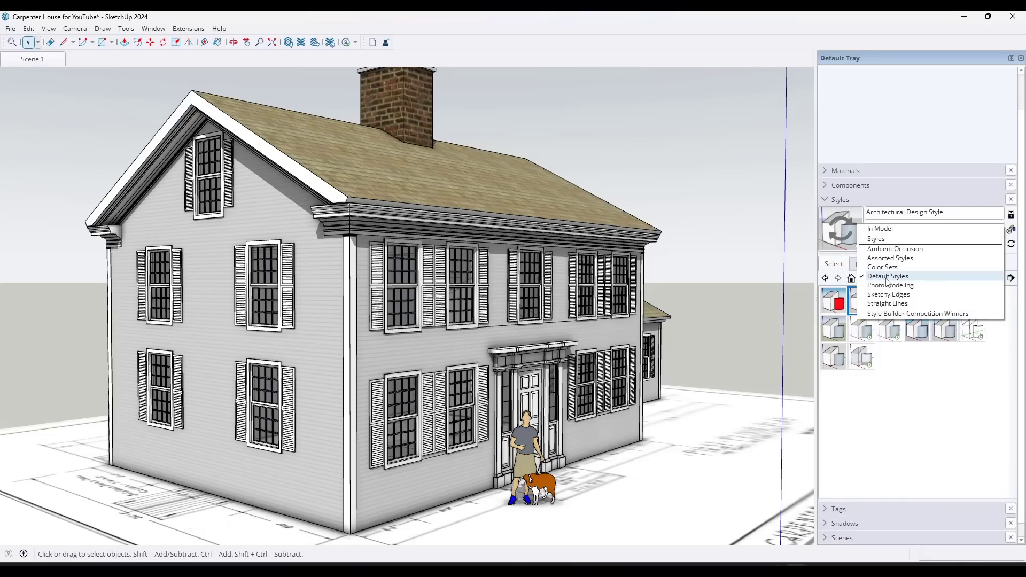
# Apply the Ambient Occlusion collection's Details style and retune its occlusion distance to a short value.
pyautogui.click(888, 249)
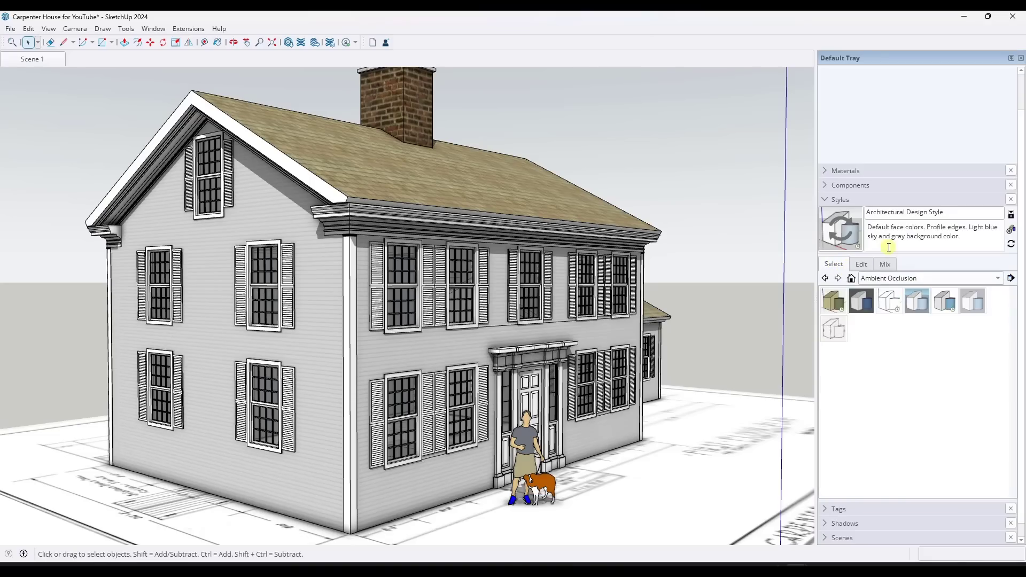
pyautogui.click(889, 304)
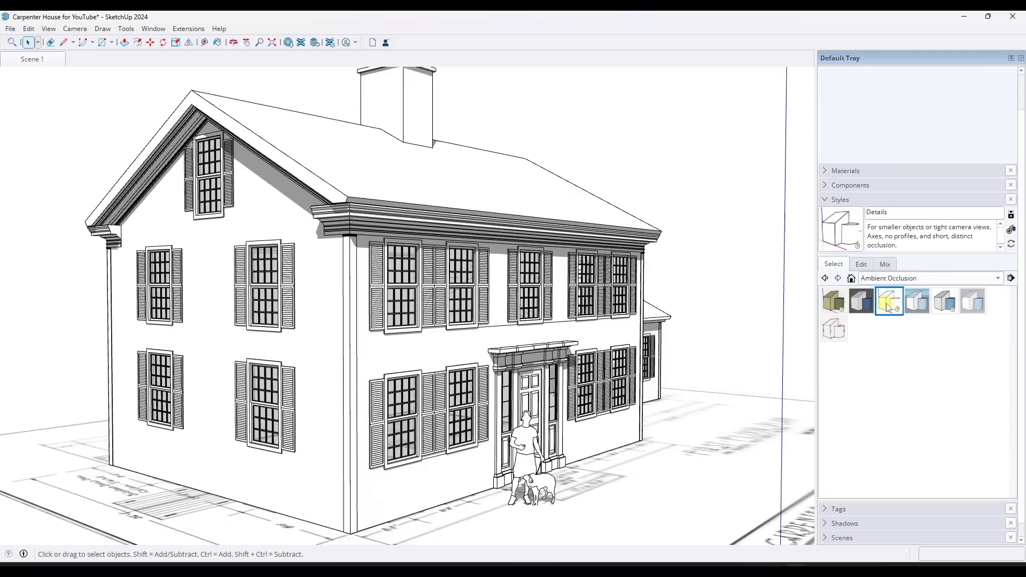
pyautogui.click(861, 264)
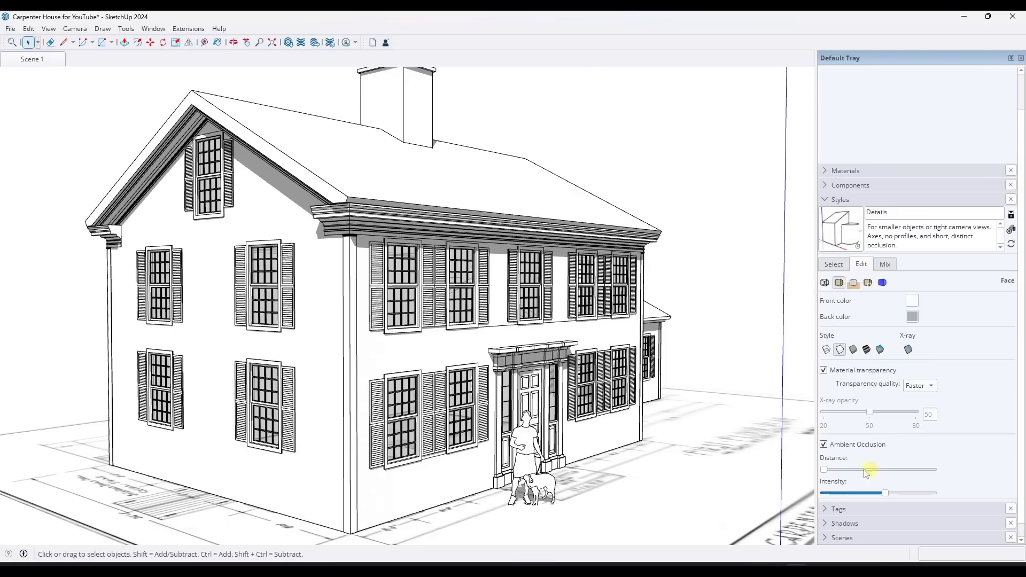
pyautogui.moveTo(827, 473); pyautogui.dragTo(891, 475)
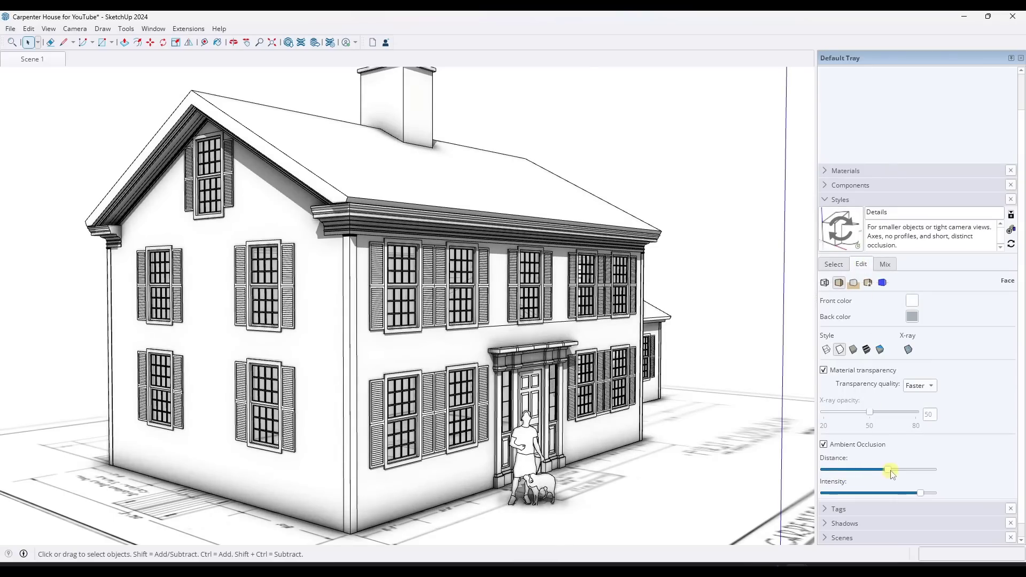
pyautogui.moveTo(545, 382); pyautogui.dragTo(405, 427, button='middle')
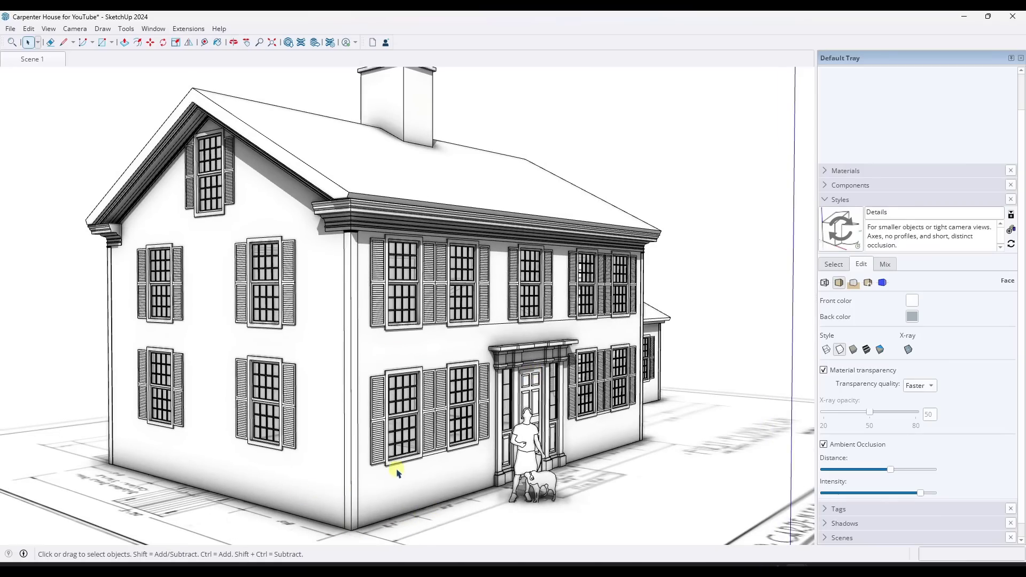
pyautogui.moveTo(397, 457)
pyautogui.mouseDown(button='middle')
pyautogui.moveTo(511, 442)
pyautogui.moveTo(430, 431)
pyautogui.moveTo(382, 459)
pyautogui.mouseUp(button='middle')
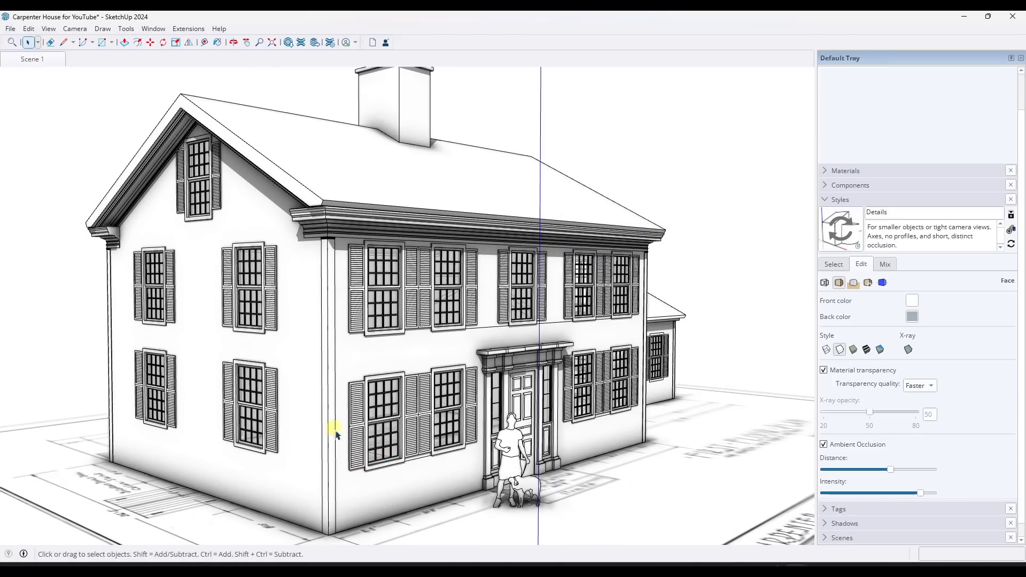
pyautogui.scroll(-2, 393, 383)
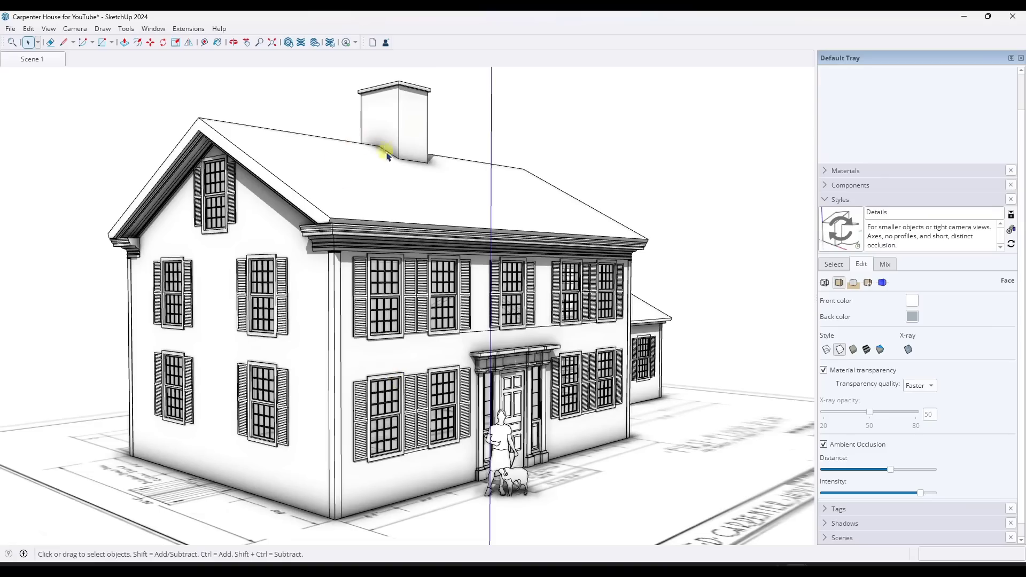
pyautogui.moveTo(892, 470)
pyautogui.mouseDown()
pyautogui.moveTo(834, 471)
pyautogui.moveTo(862, 472)
pyautogui.mouseUp()
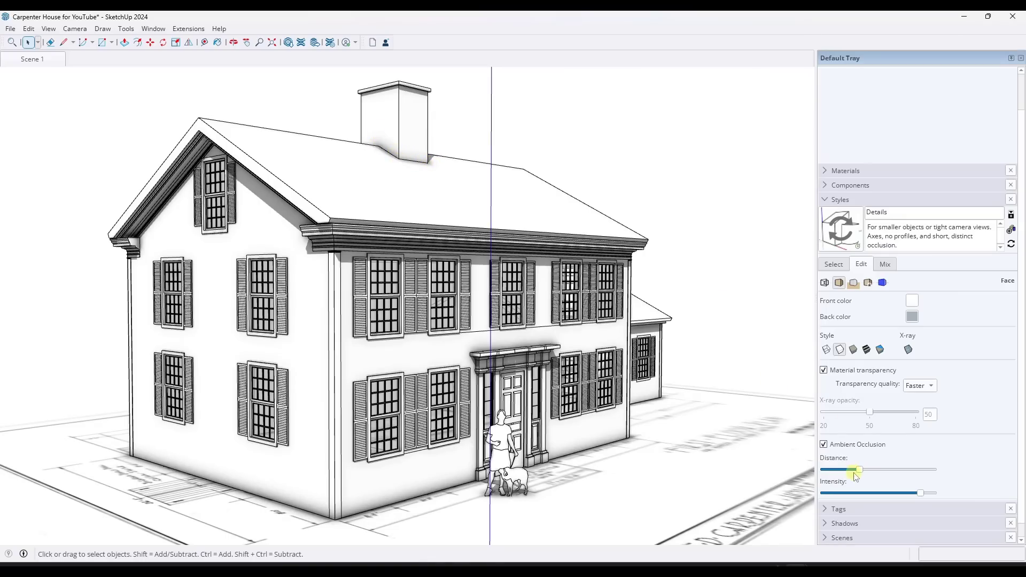
pyautogui.moveTo(860, 471)
pyautogui.mouseDown()
pyautogui.moveTo(897, 471)
pyautogui.moveTo(855, 472)
pyautogui.moveTo(888, 471)
pyautogui.moveTo(866, 471)
pyautogui.mouseUp()
pyautogui.click(48, 28)
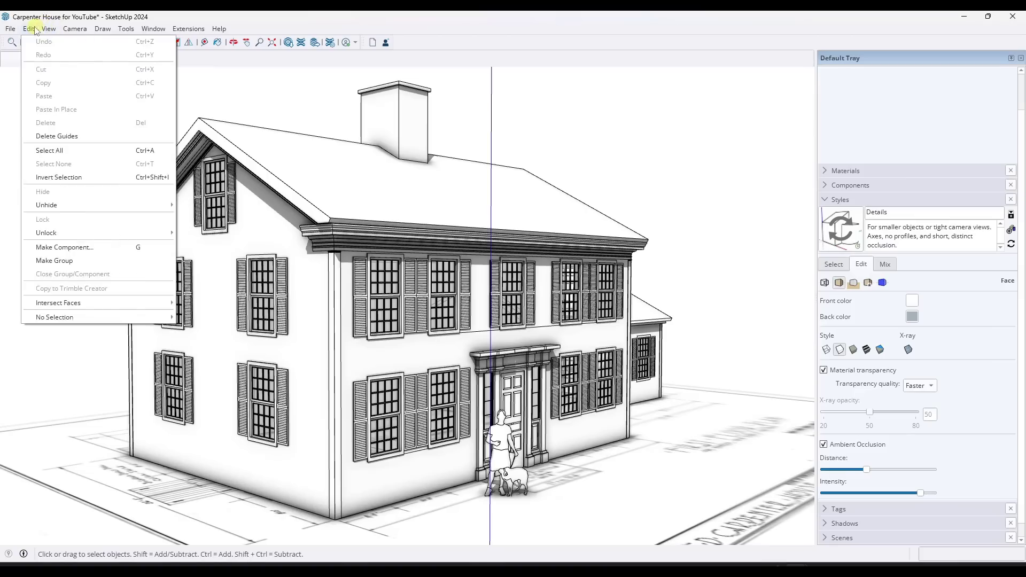
pyautogui.moveTo(75, 205)
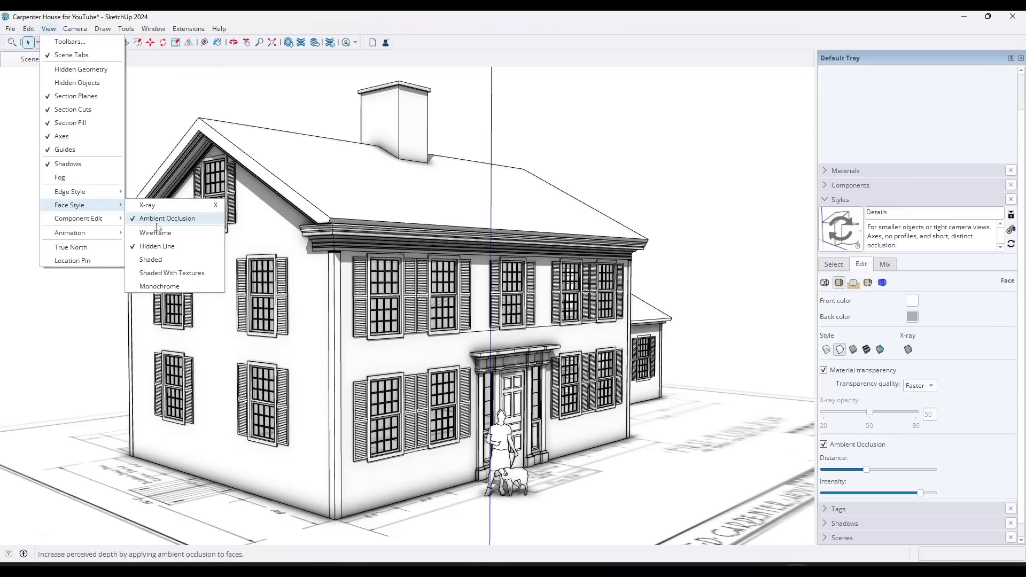
pyautogui.click(702, 178)
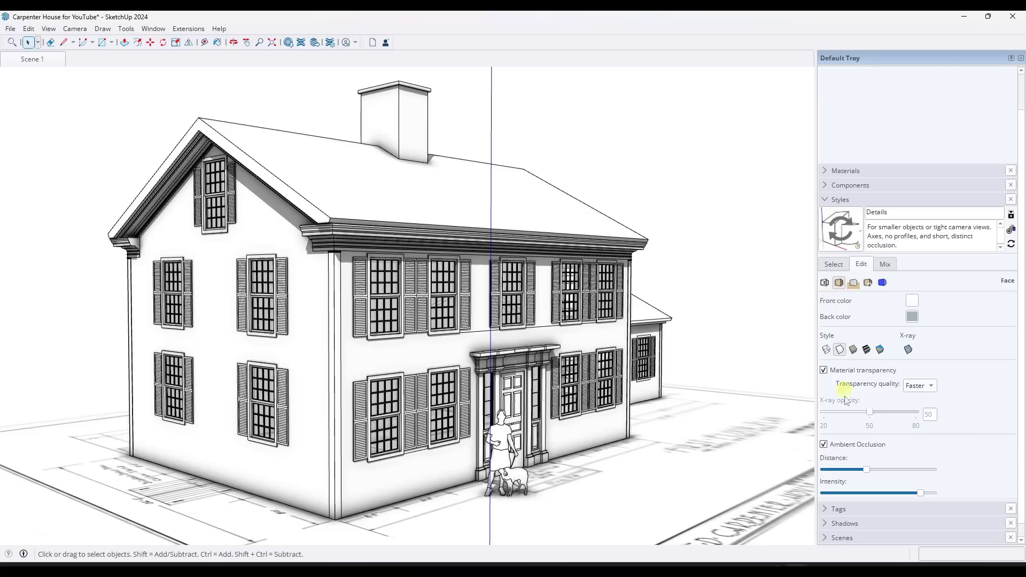
pyautogui.click(824, 445)
pyautogui.click(824, 445)
pyautogui.click(823, 445)
pyautogui.click(823, 444)
pyautogui.moveTo(741, 371); pyautogui.dragTo(504, 291, button='middle')
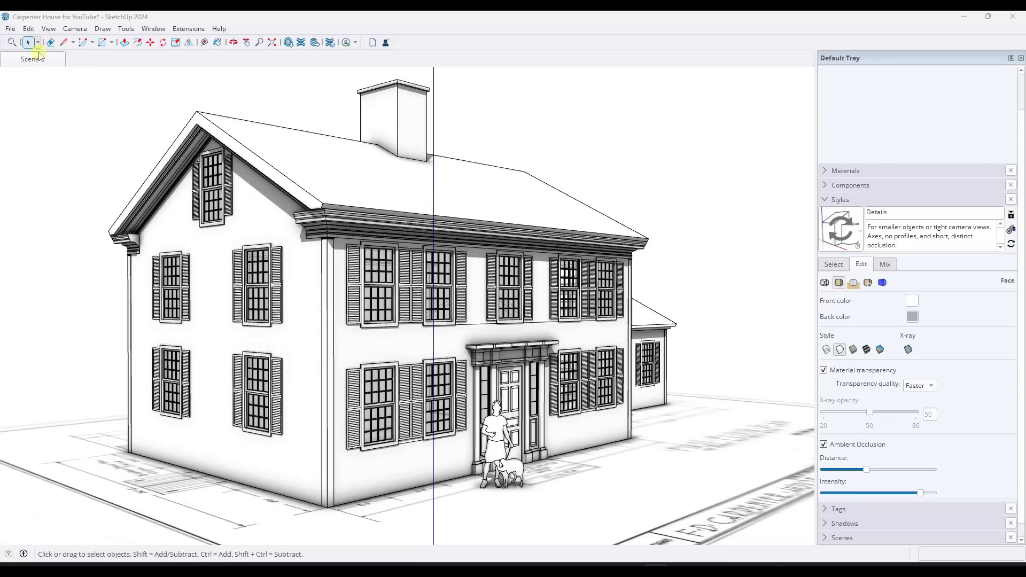
# Save the house to Trimble Connect via Share A Link and copy the sharable link.
pyautogui.click(10, 28)
pyautogui.moveTo(134, 155)
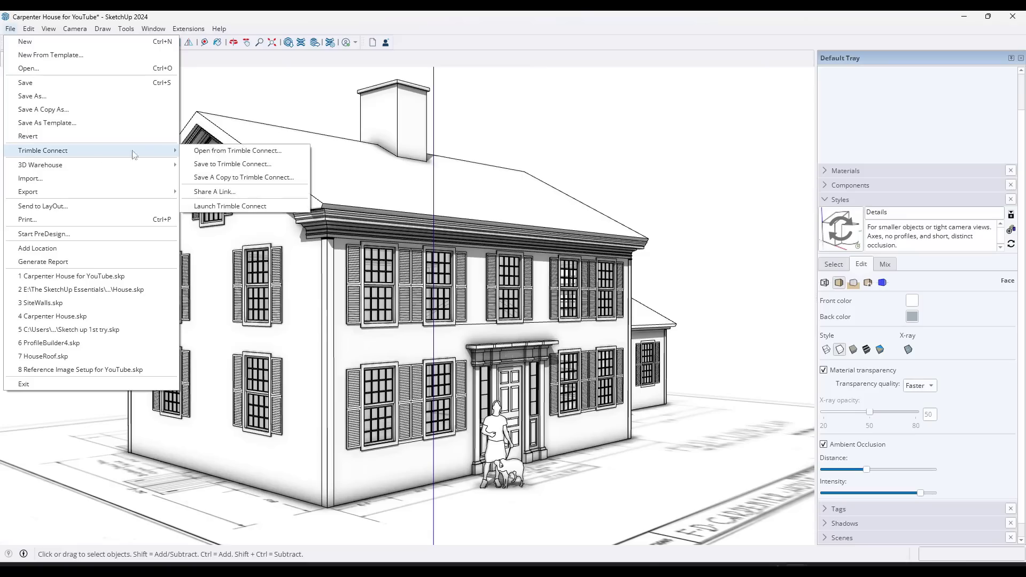
pyautogui.click(233, 193)
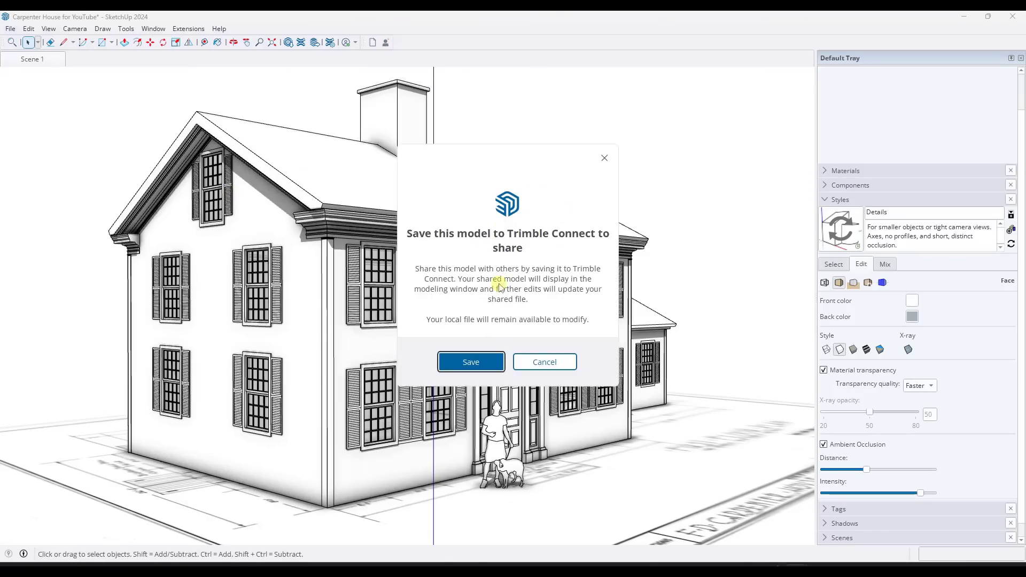
pyautogui.click(477, 363)
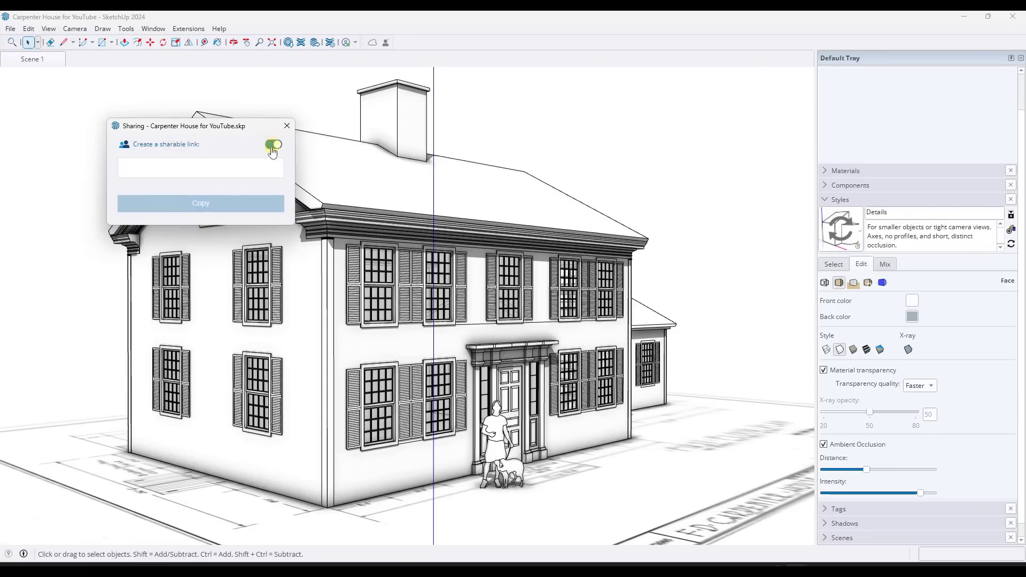
pyautogui.rightClick(202, 169)
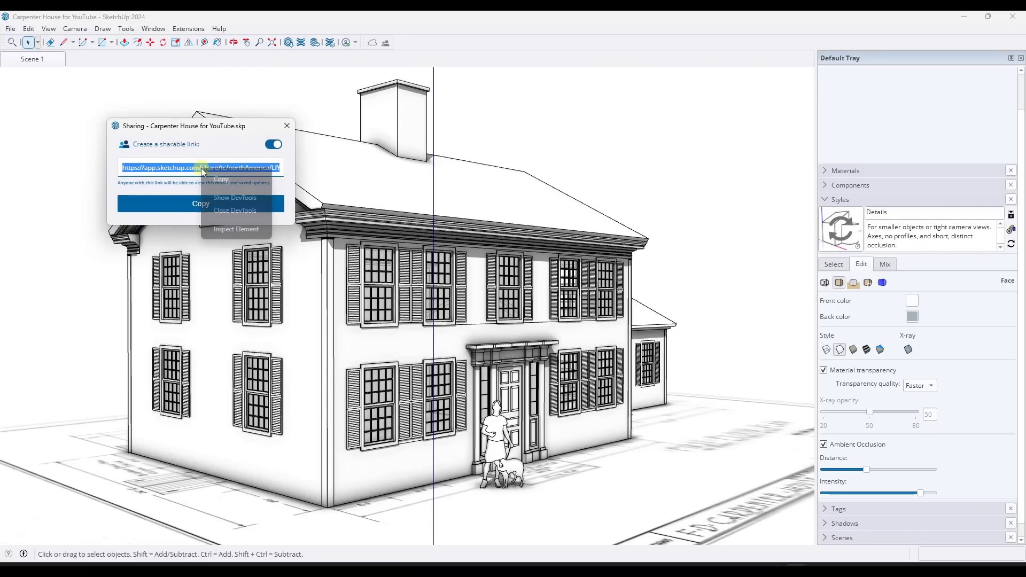
pyautogui.click(218, 180)
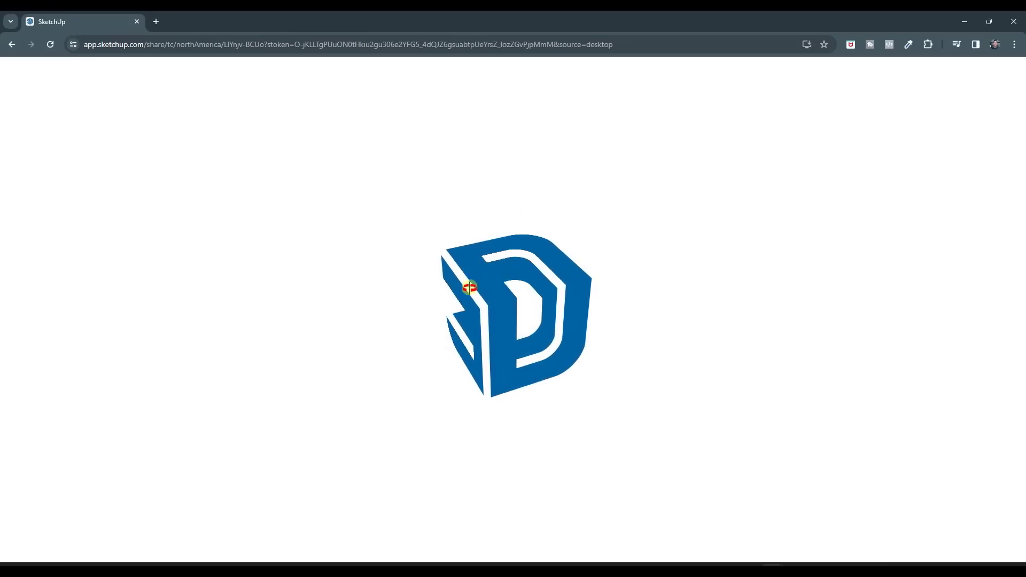
# In the web viewer, jump to Scene 1 and orbit and zoom to see the house's left gable.
pyautogui.moveTo(488, 339)
pyautogui.mouseDown()
pyautogui.moveTo(371, 335)
pyautogui.moveTo(579, 336)
pyautogui.moveTo(454, 340)
pyautogui.moveTo(469, 339)
pyautogui.mouseUp()
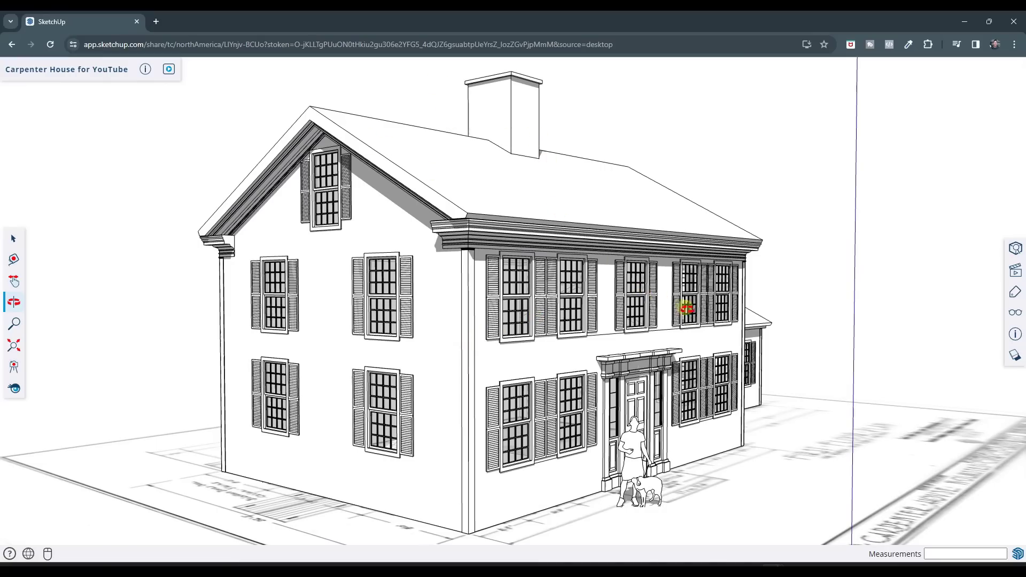
pyautogui.moveTo(561, 384); pyautogui.dragTo(637, 351)
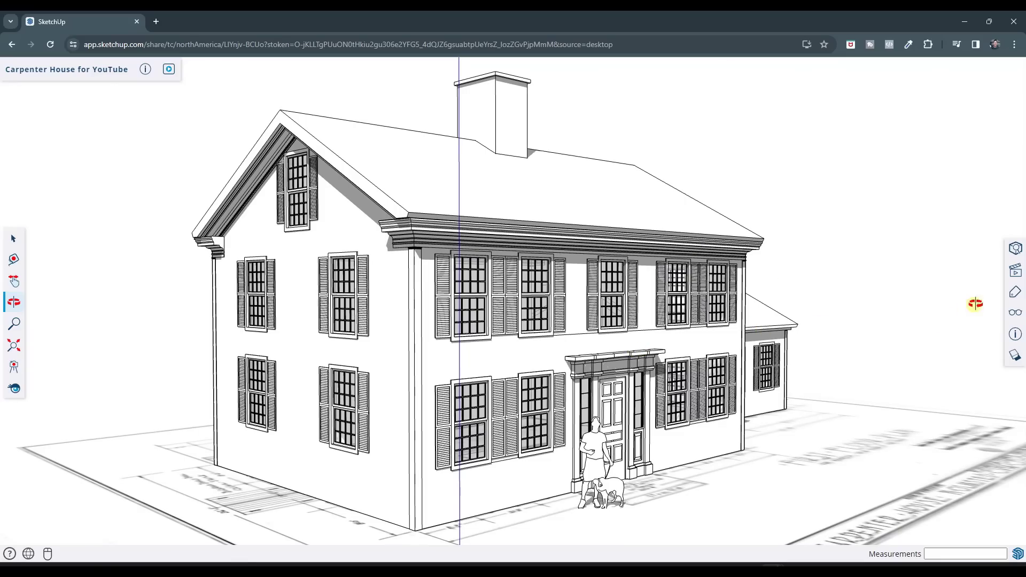
pyautogui.click(1015, 294)
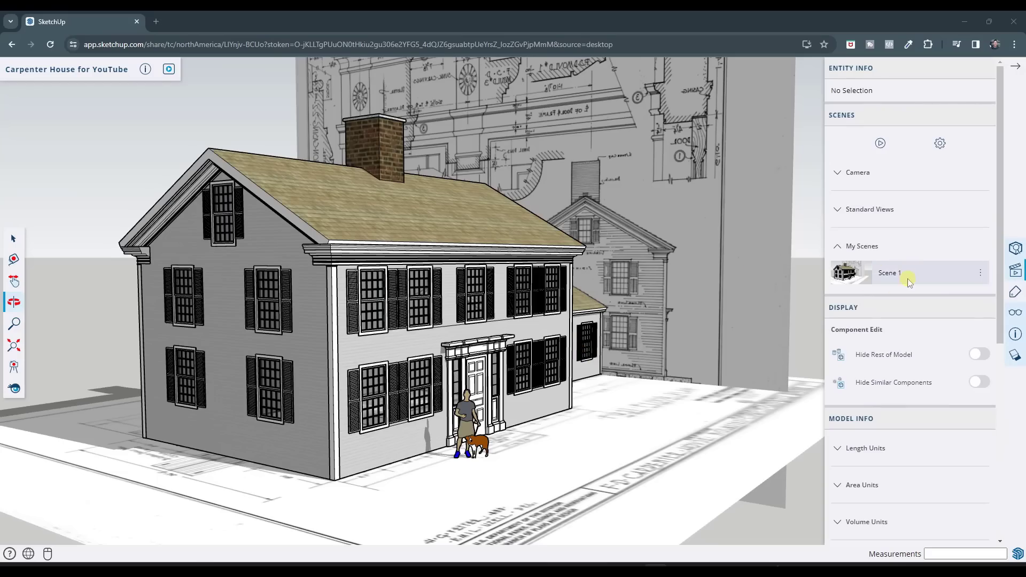
pyautogui.click(888, 275)
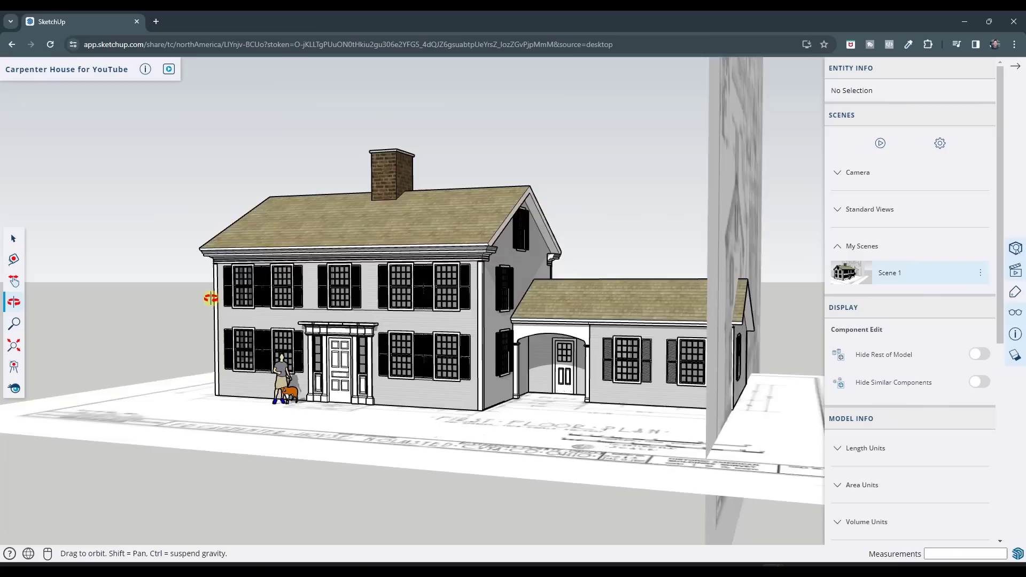
pyautogui.moveTo(529, 298); pyautogui.dragTo(497, 283)
pyautogui.scroll(3, 497, 283)
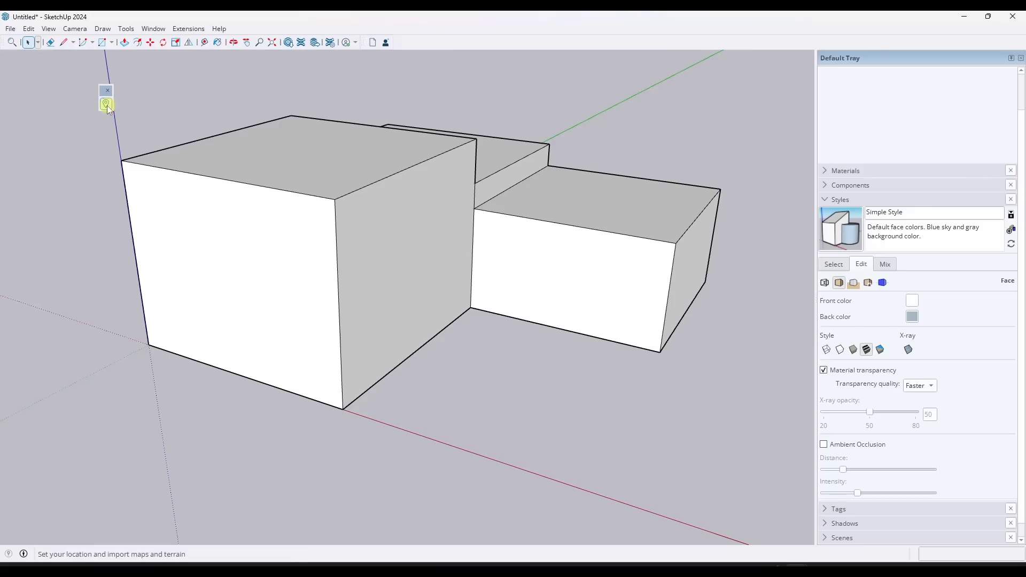
# Bring up and dismiss the toolbar list, then orbit the boxes to a new angle.
pyautogui.rightClick(428, 43)
pyautogui.click(357, 68)
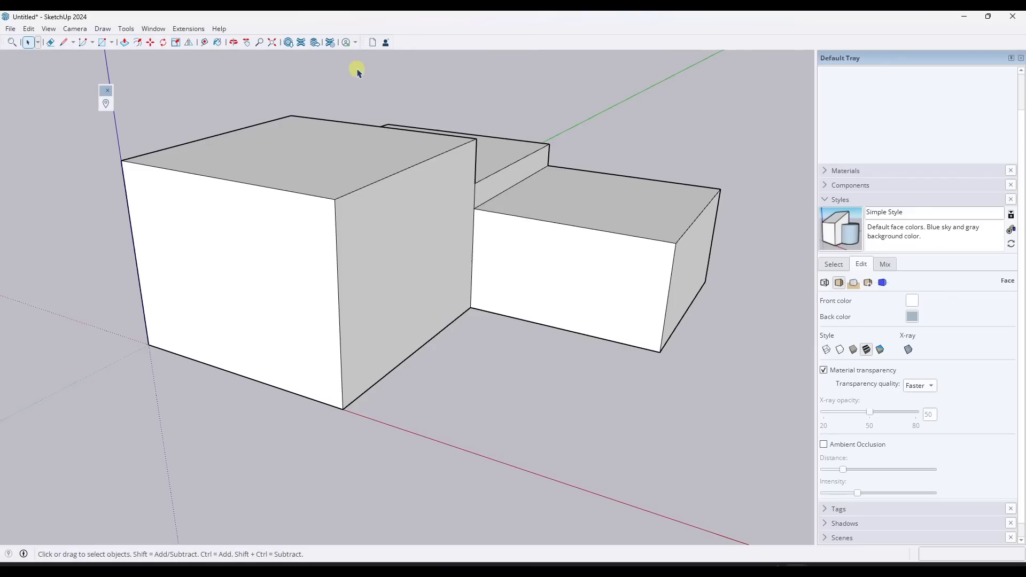
pyautogui.moveTo(412, 119)
pyautogui.mouseDown(button='middle')
pyautogui.moveTo(430, 137)
pyautogui.moveTo(419, 103)
pyautogui.mouseUp(button='middle')
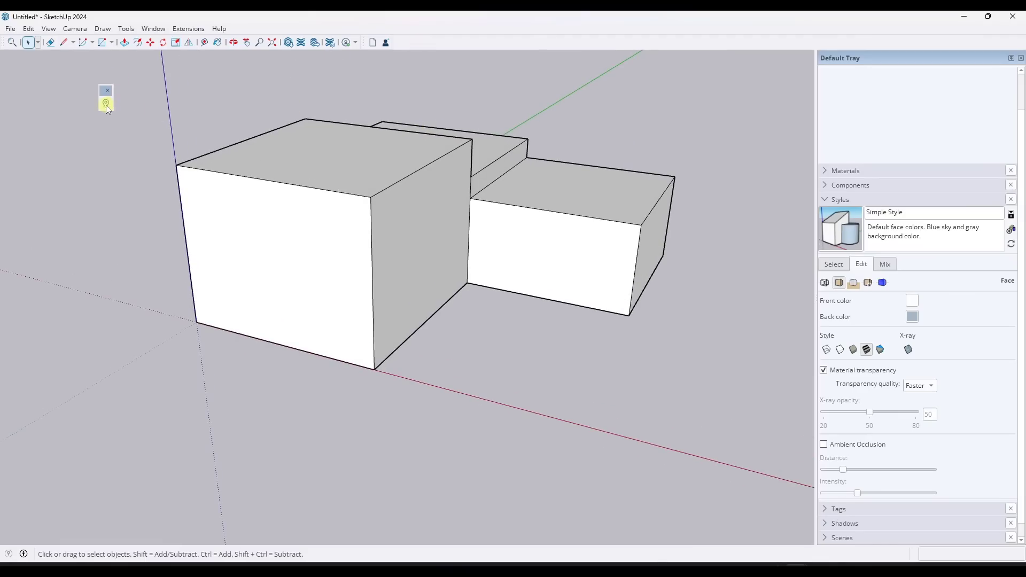
# In Add Location, pan and zoom the map to place the model in Denver's Sunken Gardens Park.
pyautogui.click(106, 103)
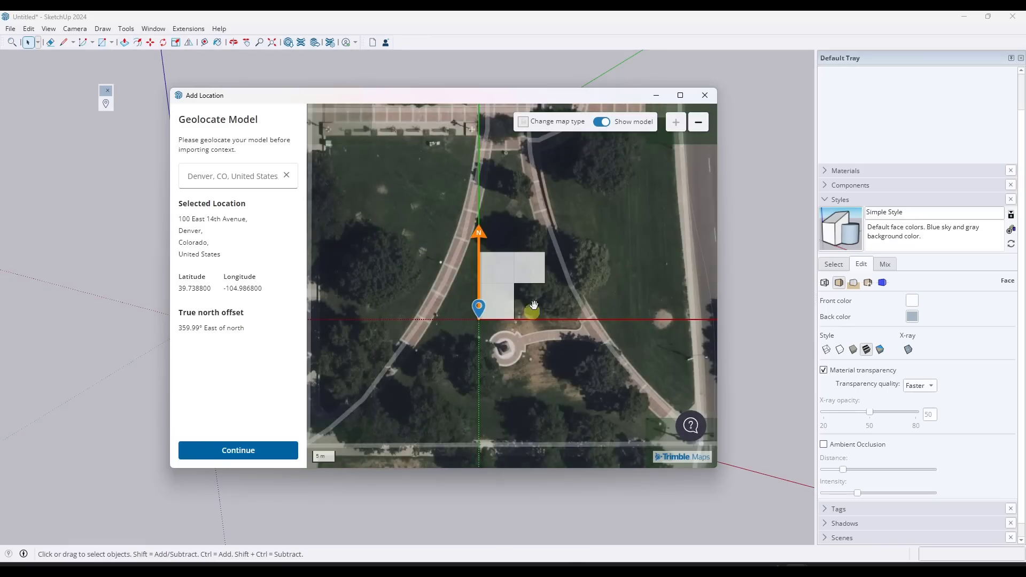
pyautogui.scroll(-2, 534, 279)
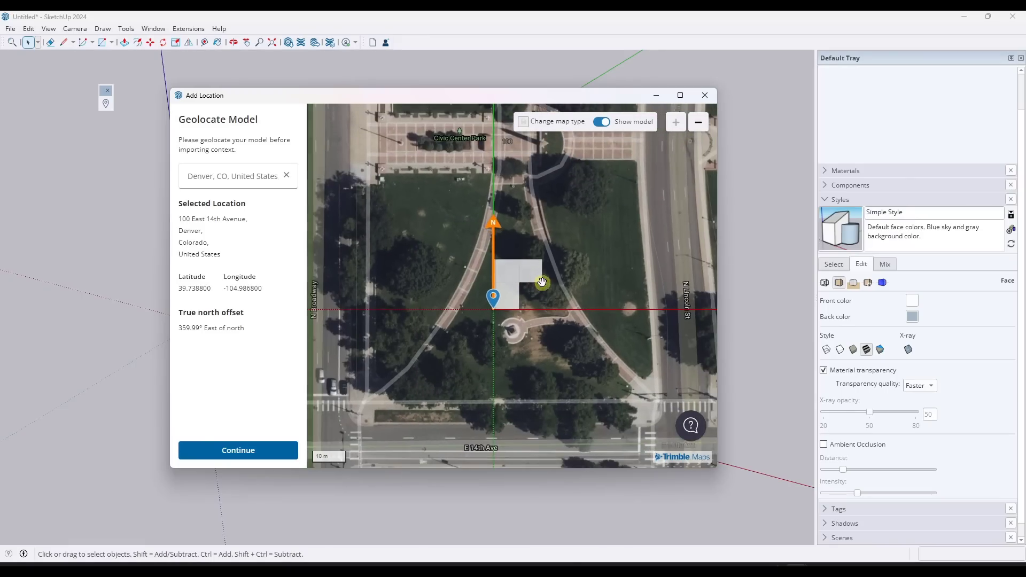
pyautogui.moveTo(539, 279); pyautogui.dragTo(504, 285)
pyautogui.scroll(-4, 504, 284)
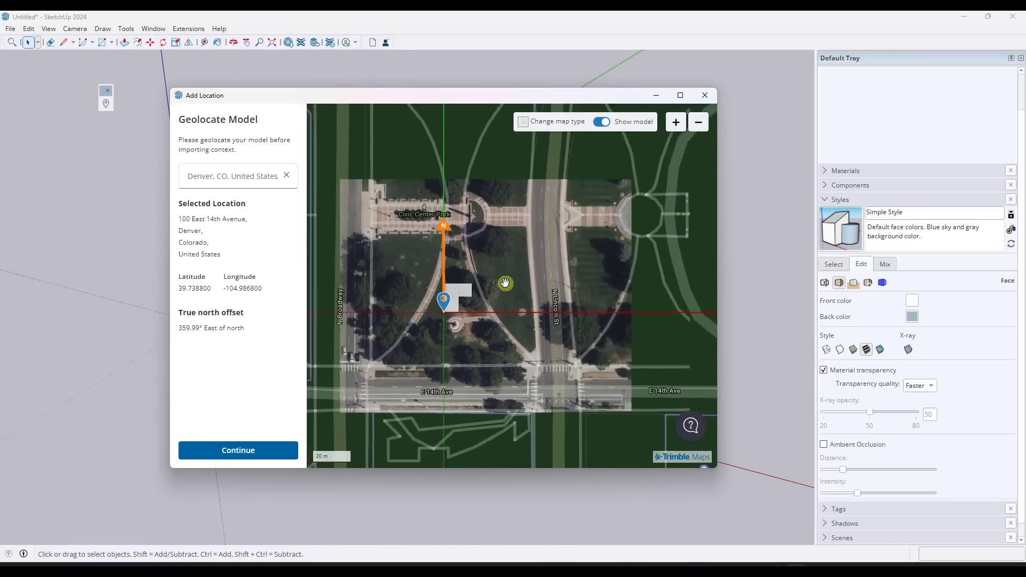
pyautogui.scroll(-1, 540, 283)
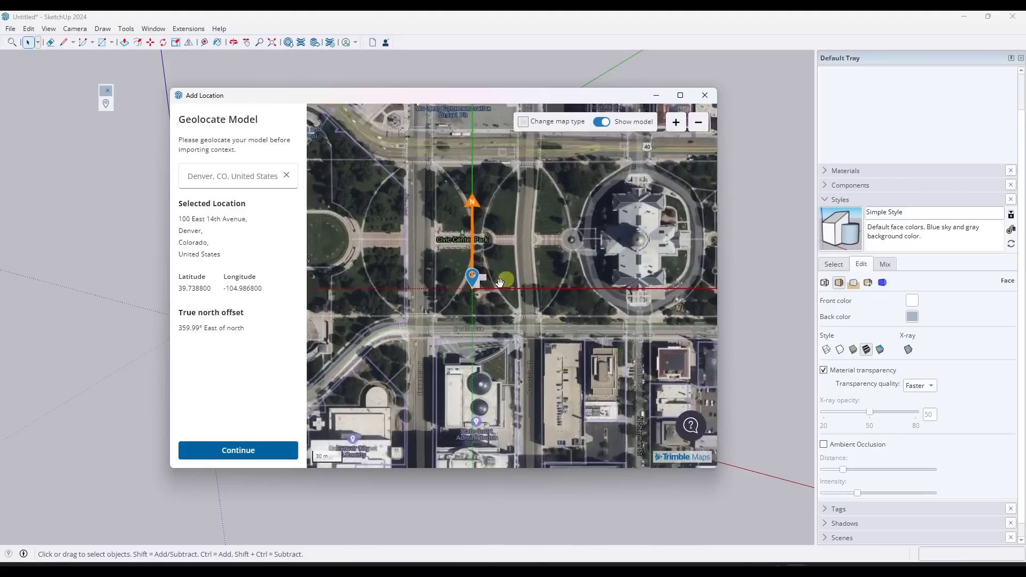
pyautogui.moveTo(510, 233); pyautogui.dragTo(510, 231)
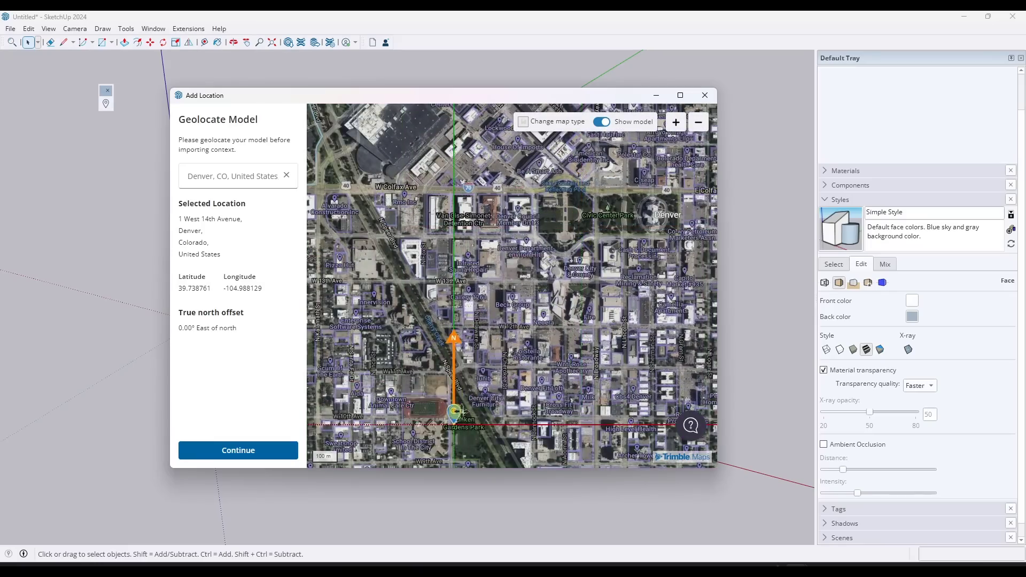
pyautogui.scroll(-1, 511, 391)
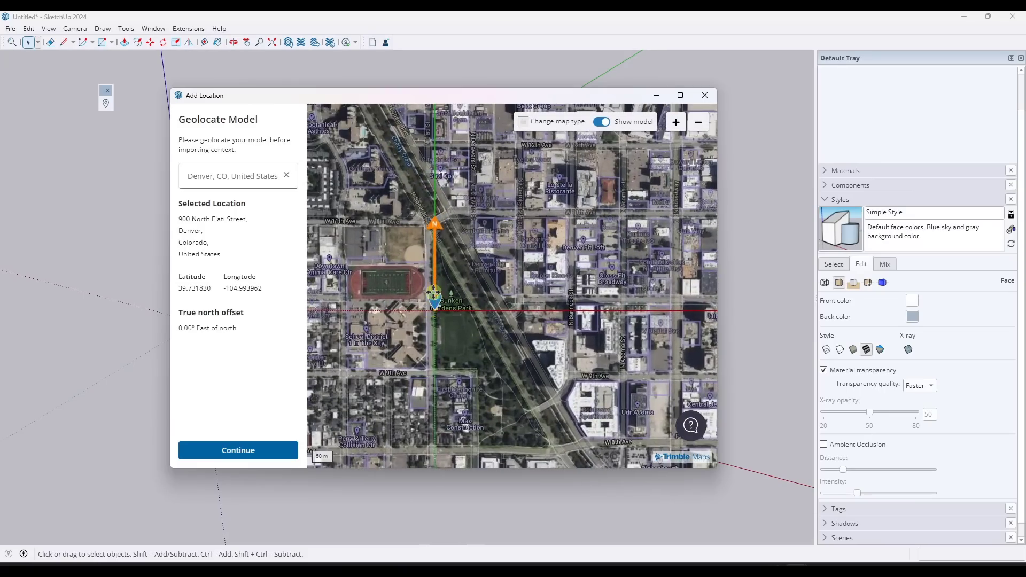
pyautogui.scroll(1, 460, 348)
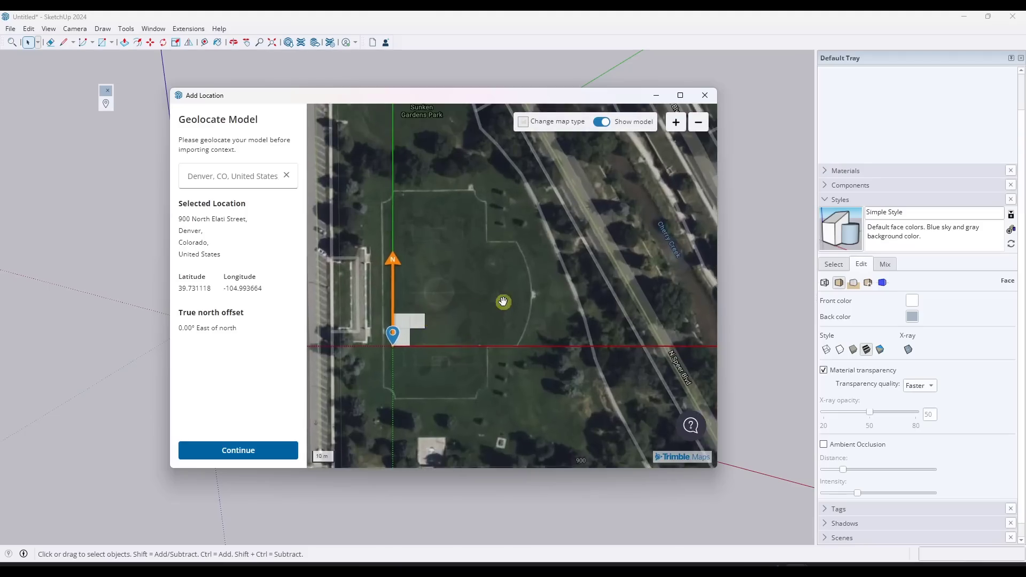
pyautogui.moveTo(479, 309); pyautogui.dragTo(426, 356)
pyautogui.scroll(-1, 538, 251)
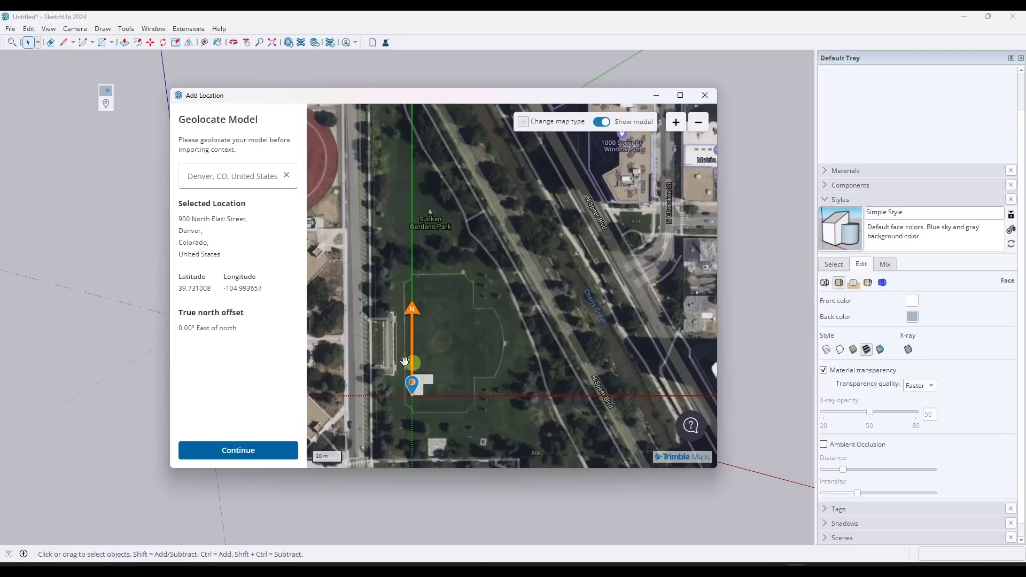
# Continue to site context and enlarge the import area around the park.
pyautogui.click(287, 450)
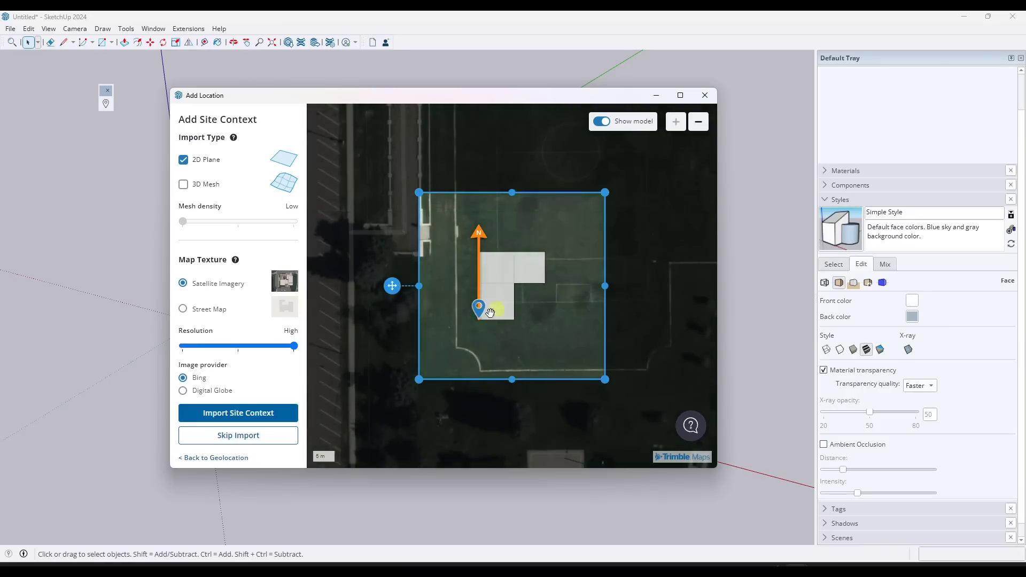
pyautogui.scroll(-2, 452, 328)
pyautogui.scroll(3, 444, 342)
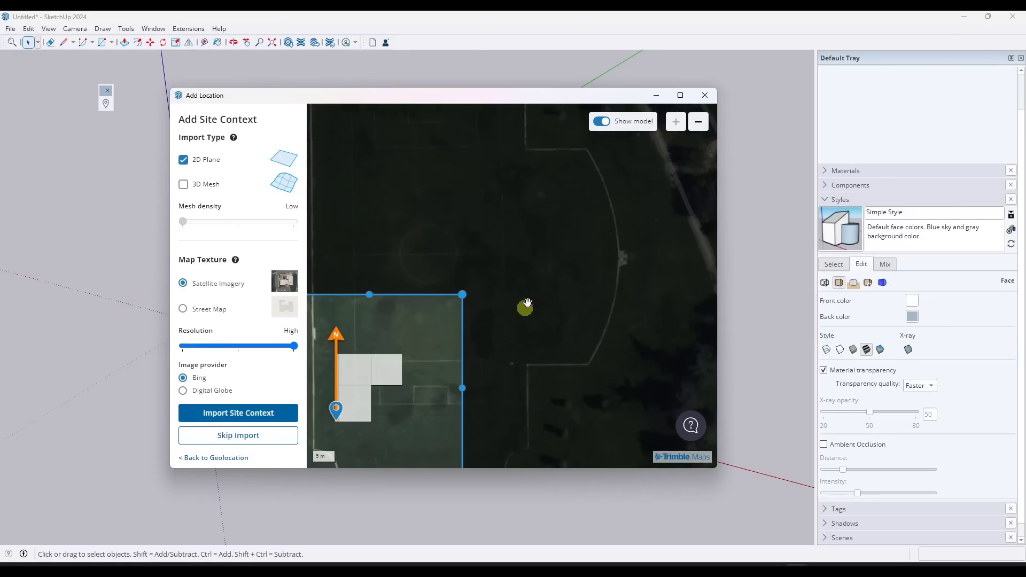
pyautogui.scroll(-2, 515, 300)
pyautogui.scroll(-1, 514, 293)
pyautogui.moveTo(426, 364); pyautogui.dragTo(363, 445)
pyautogui.moveTo(501, 295); pyautogui.dragTo(636, 138)
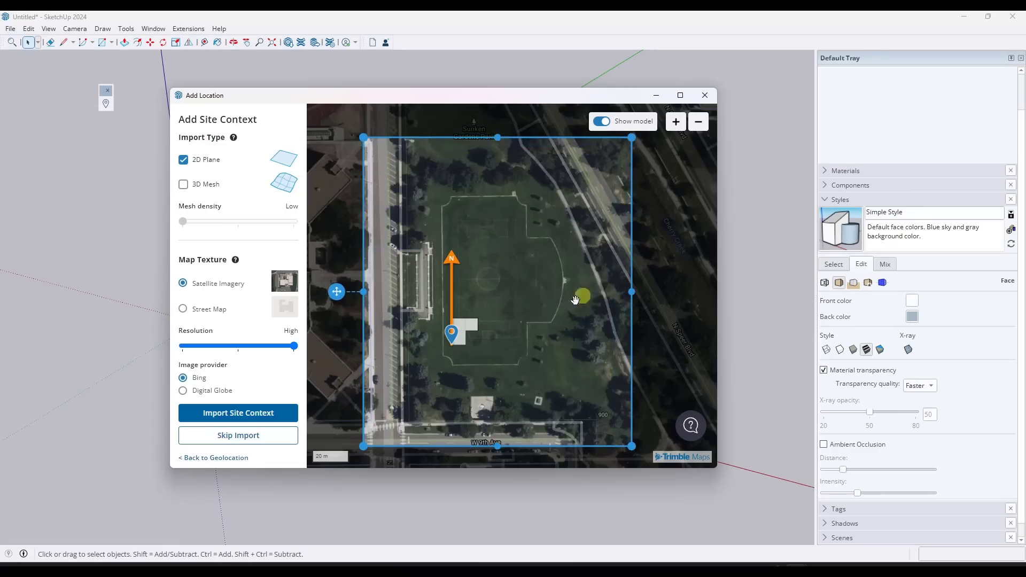
pyautogui.scroll(-1, 580, 295)
pyautogui.moveTo(526, 206); pyautogui.dragTo(539, 123)
pyautogui.scroll(1, 628, 218)
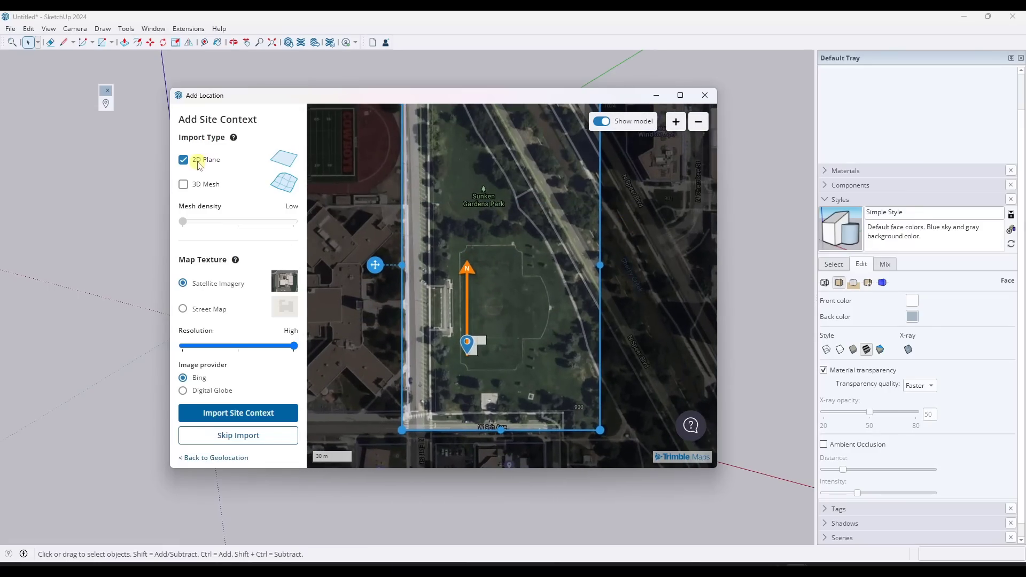
# Enable both 2D Plane and 3D Mesh import with Medium mesh density.
pyautogui.click(199, 184)
pyautogui.click(202, 188)
pyautogui.click(206, 160)
pyautogui.click(203, 187)
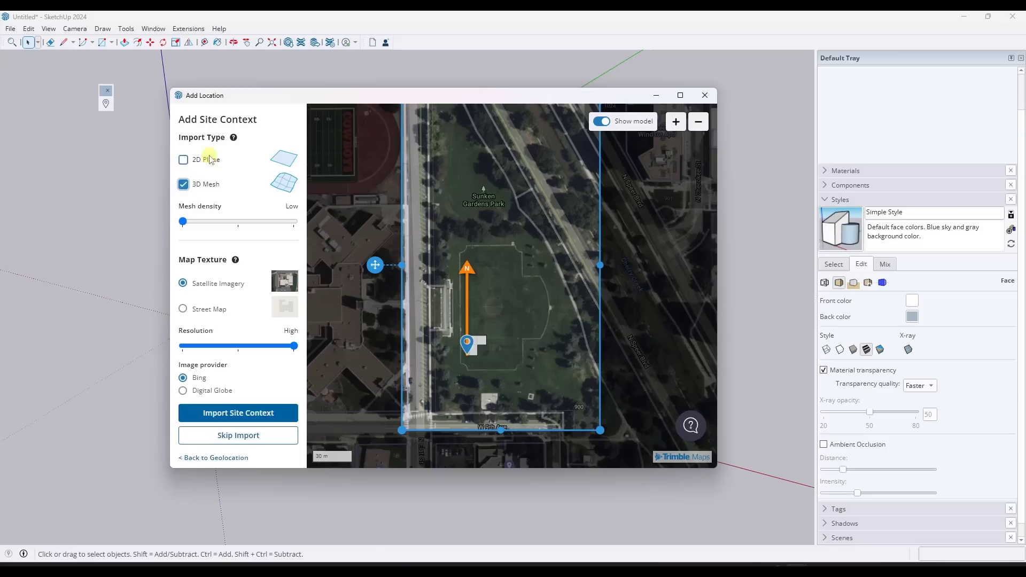
pyautogui.click(208, 160)
pyautogui.moveTo(192, 220); pyautogui.dragTo(239, 221)
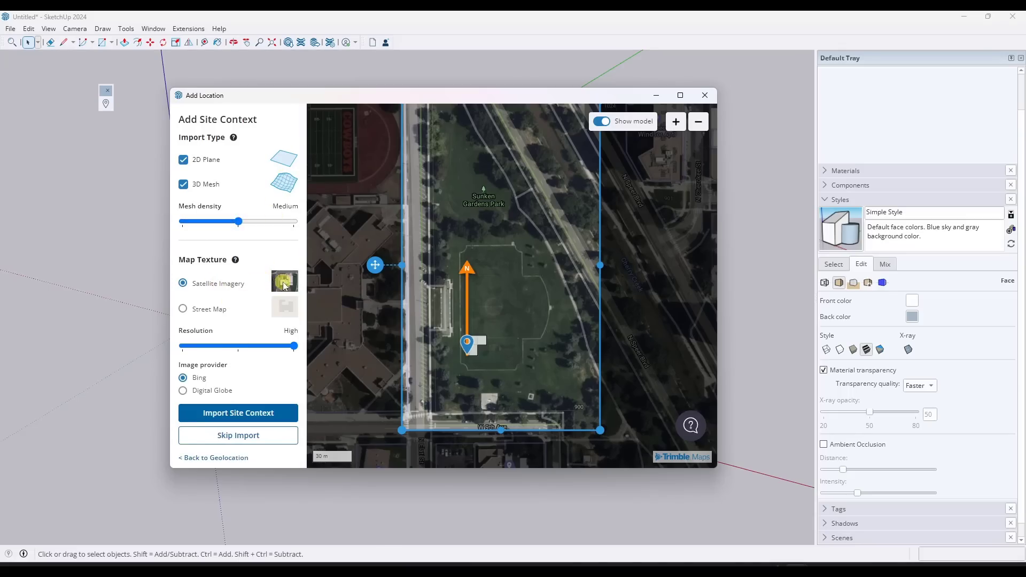
# Keep Satellite Imagery as the map texture and import the site context.
pyautogui.click(183, 309)
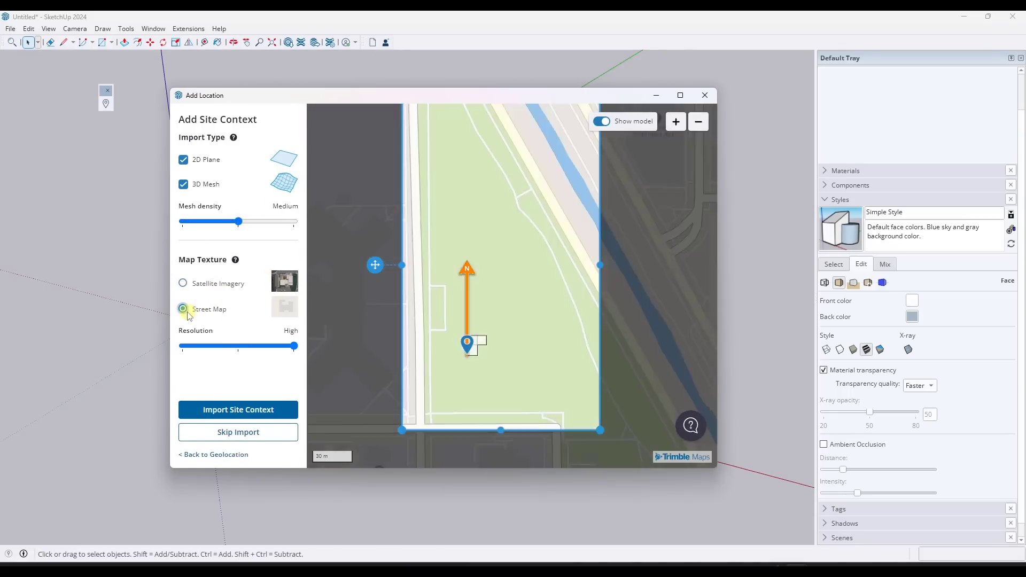
pyautogui.click(183, 283)
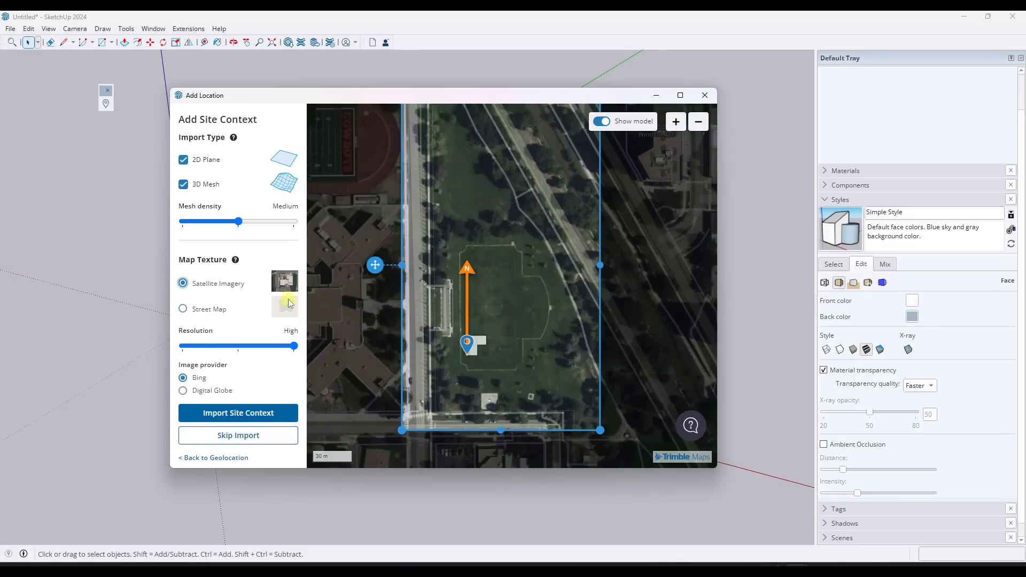
pyautogui.moveTo(292, 346); pyautogui.dragTo(237, 346)
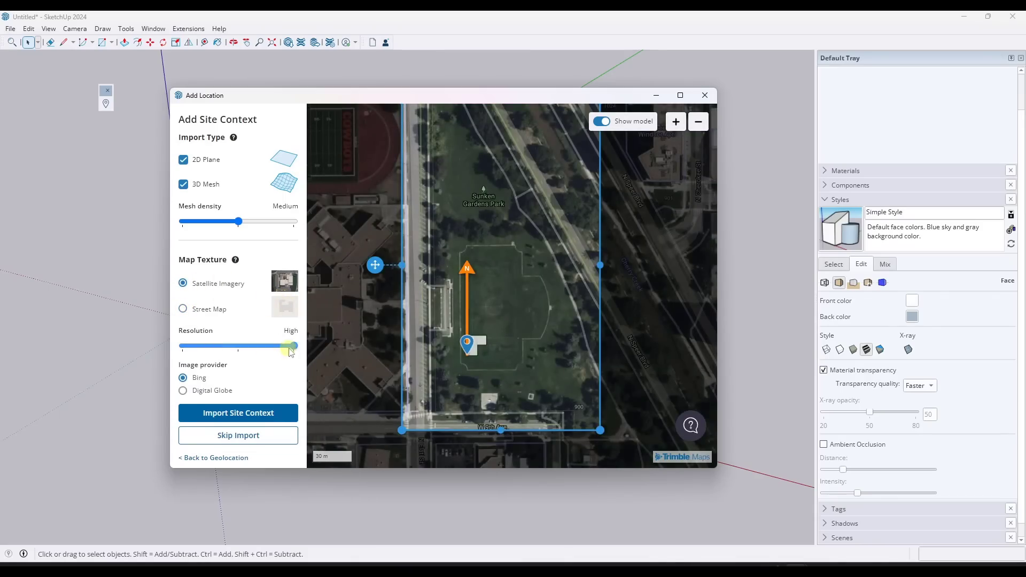
pyautogui.click(466, 274)
pyautogui.click(255, 417)
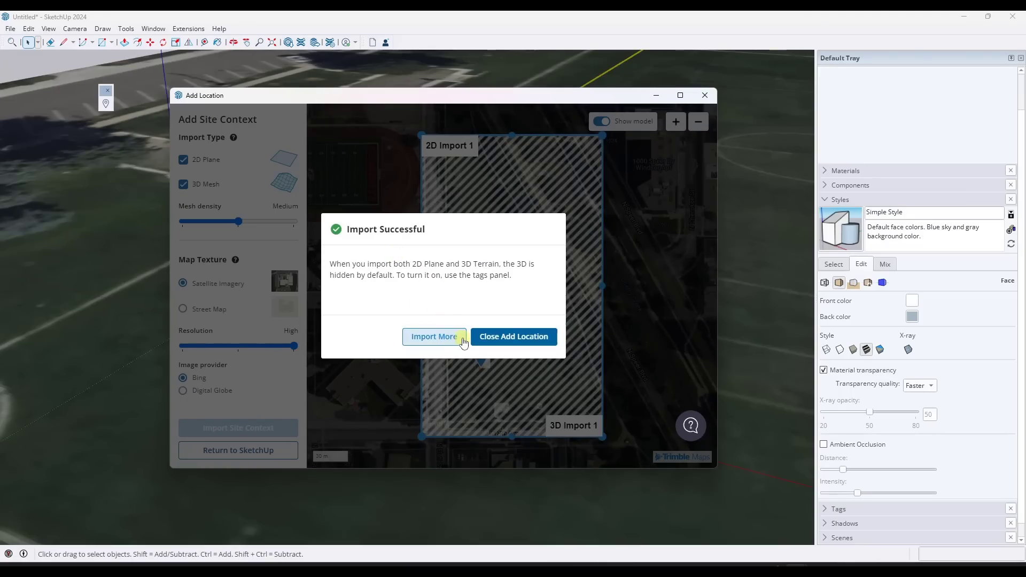
# Return to the model, orbit to the imported terrain, and expand the Geolocation Content tag folders.
pyautogui.click(507, 336)
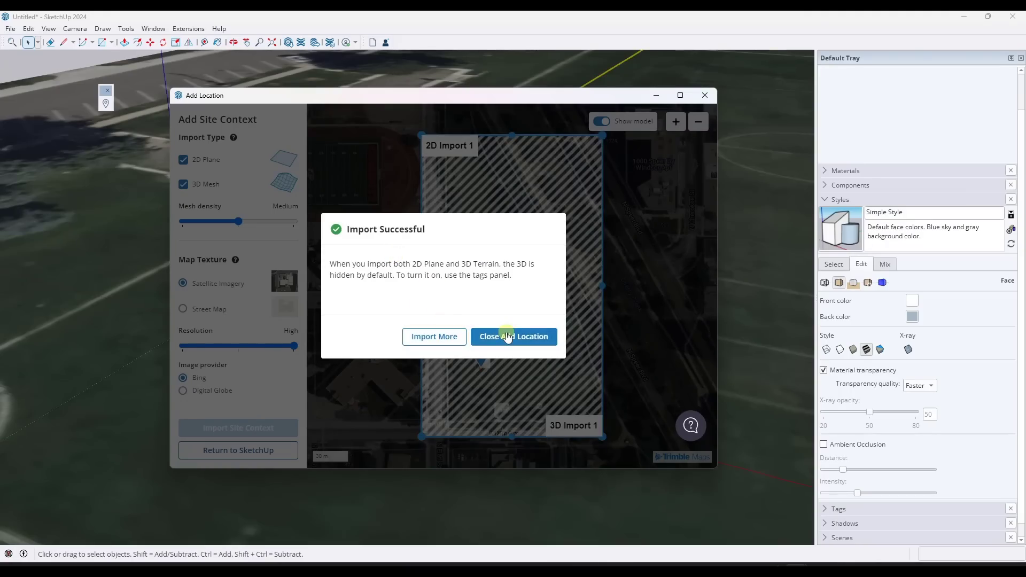
pyautogui.scroll(-6, 497, 294)
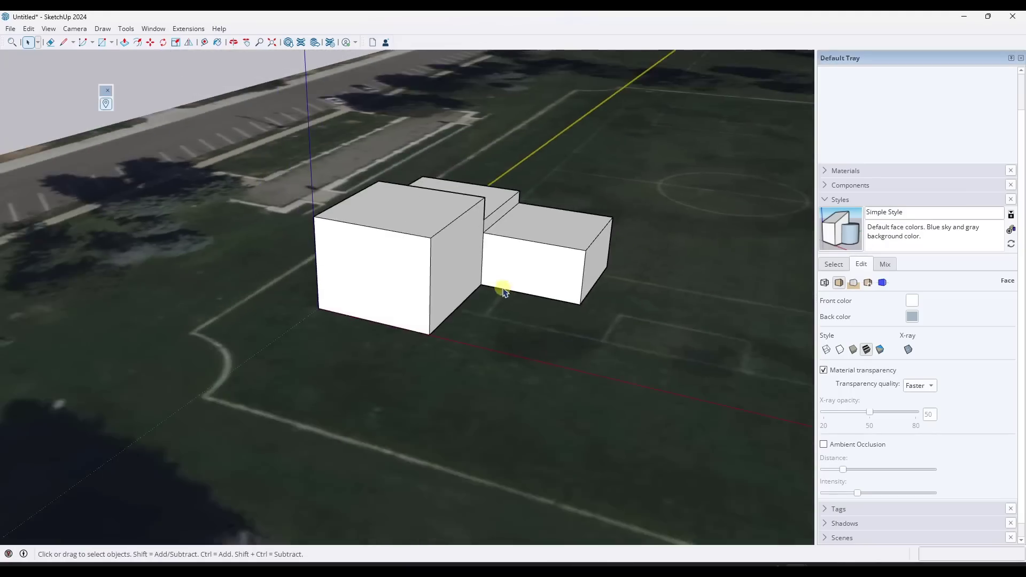
pyautogui.moveTo(480, 294); pyautogui.dragTo(564, 252, button='middle')
pyautogui.click(824, 200)
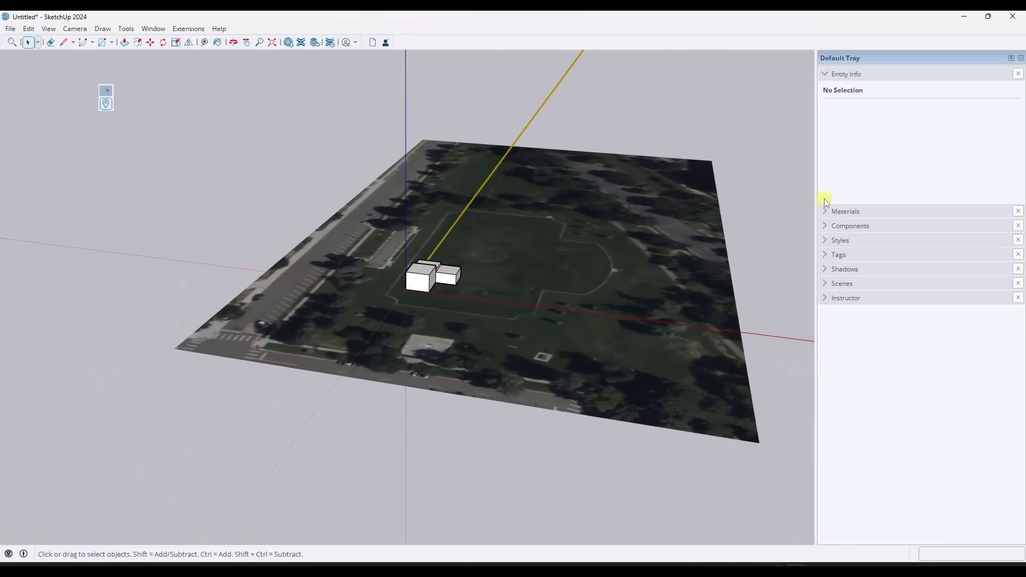
pyautogui.click(825, 256)
pyautogui.click(852, 304)
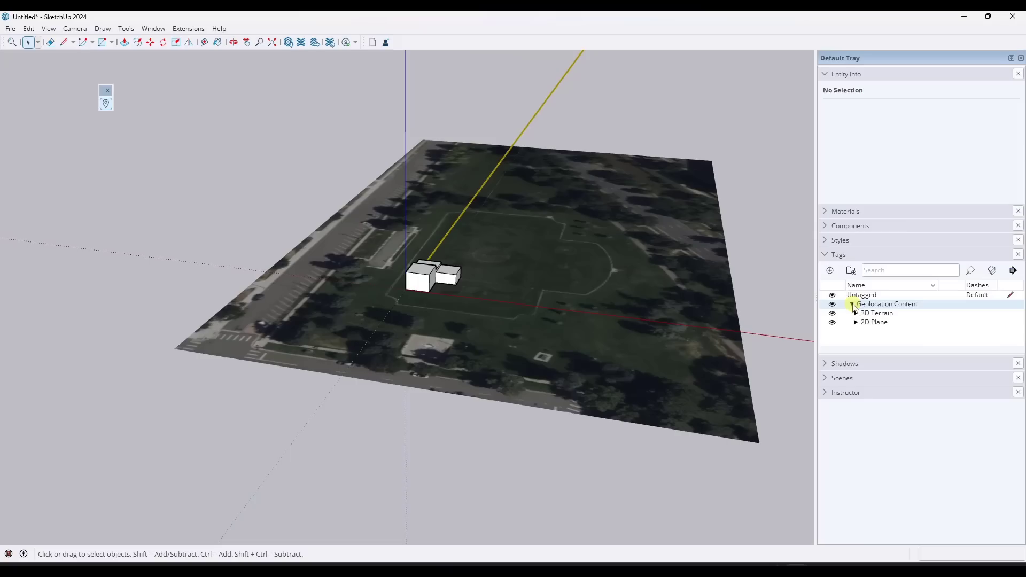
pyautogui.click(856, 314)
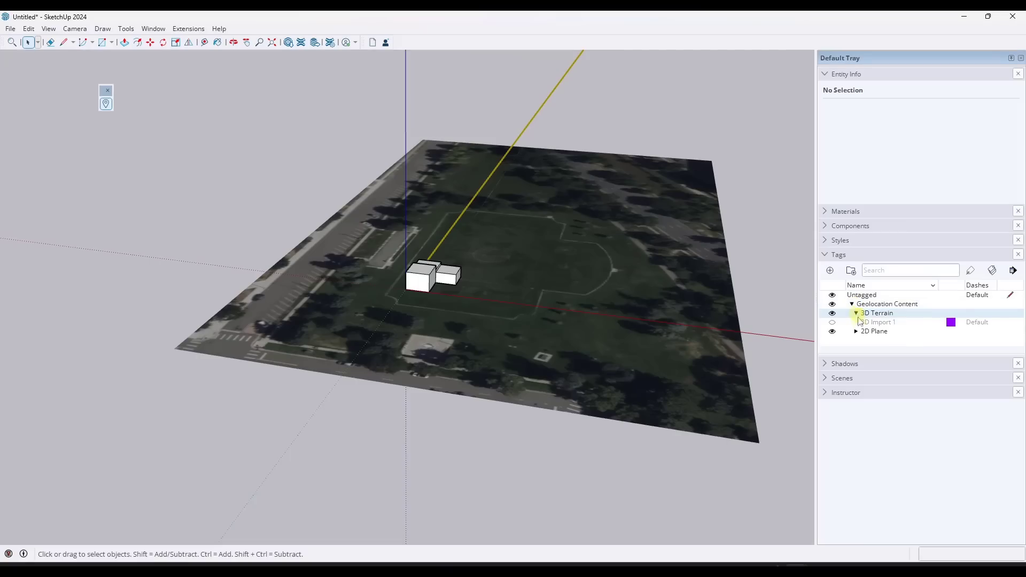
pyautogui.click(856, 331)
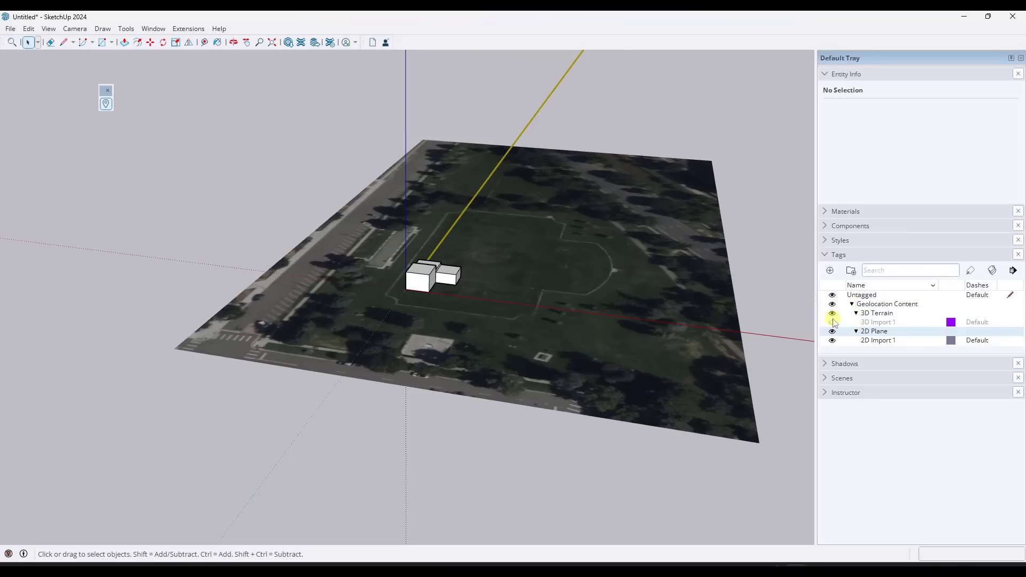
# Toggle between the 3D terrain and 2D plane tags, ending with only the flat imagery visible.
pyautogui.click(832, 341)
pyautogui.click(832, 322)
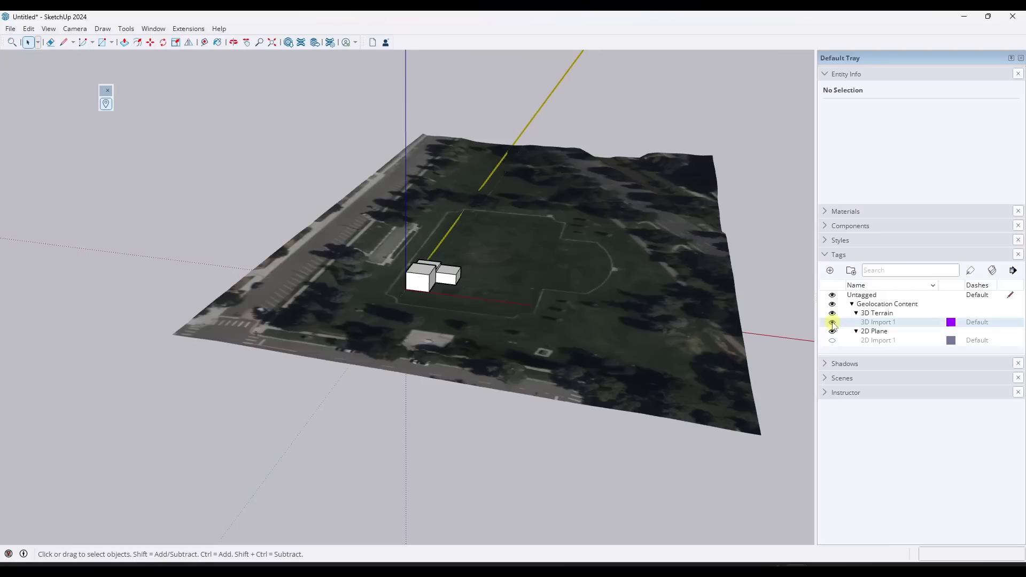
pyautogui.moveTo(577, 252); pyautogui.dragTo(430, 303, button='middle')
pyautogui.click(831, 323)
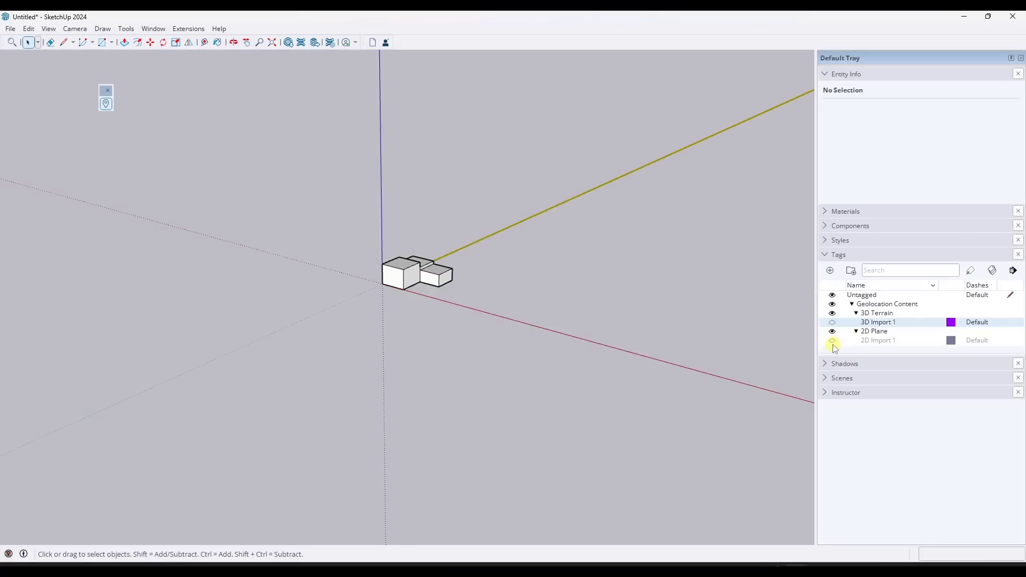
pyautogui.click(832, 341)
pyautogui.click(832, 341)
pyautogui.click(831, 340)
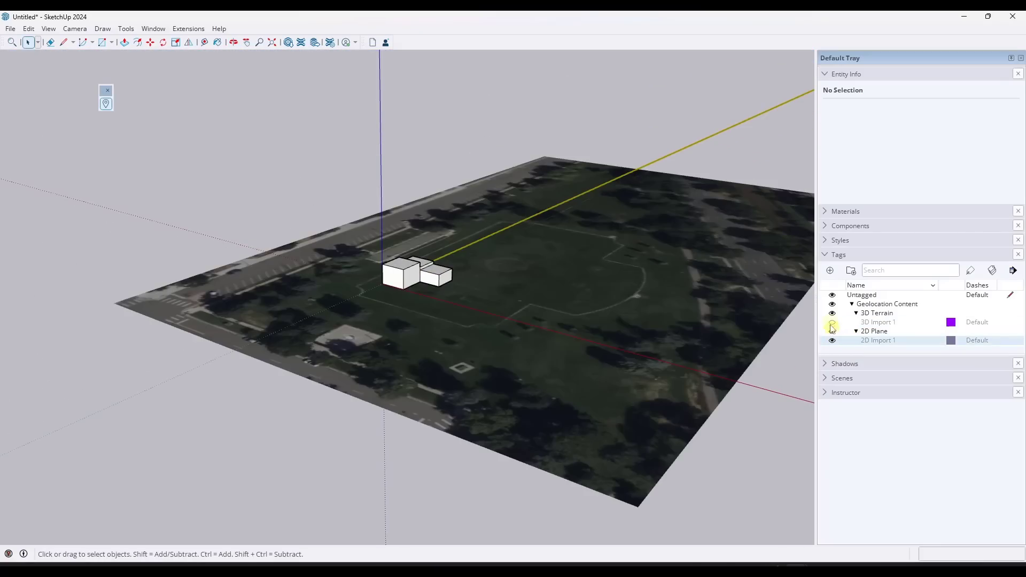
pyautogui.moveTo(458, 237); pyautogui.dragTo(538, 244, button='middle')
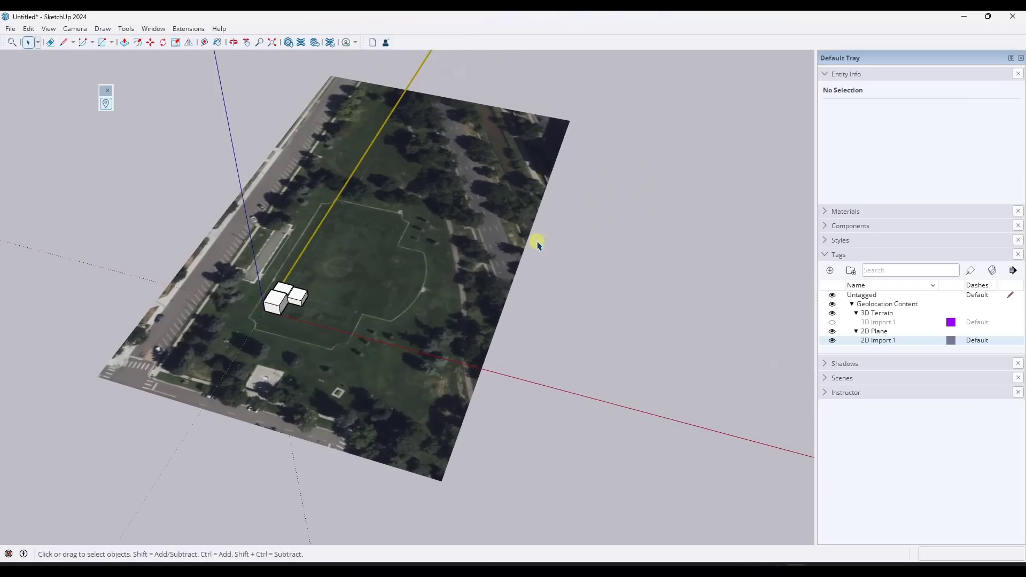
# Position a narrower import area beside the existing one and import it as 3D Import 2.
pyautogui.click(106, 104)
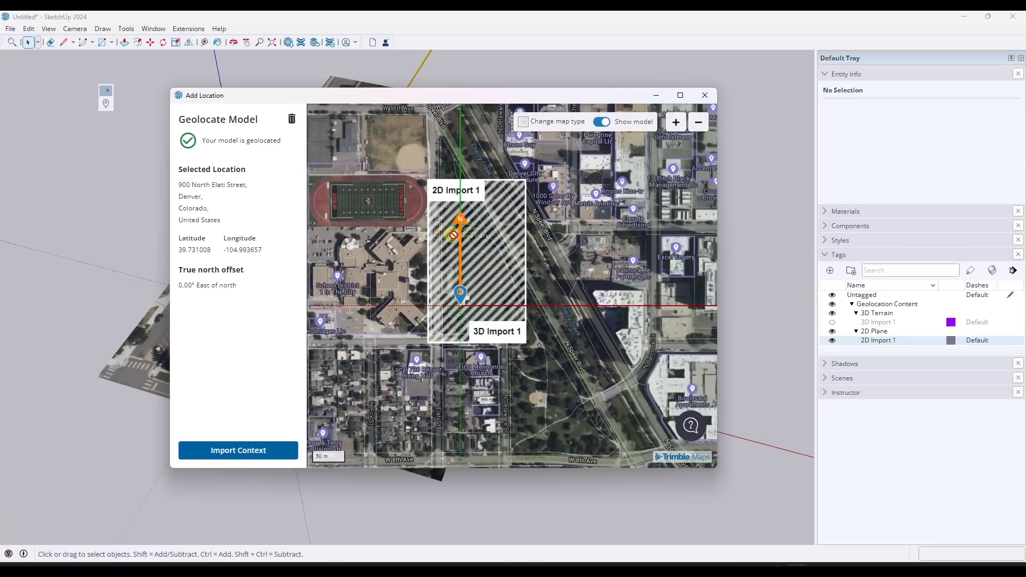
pyautogui.click(267, 450)
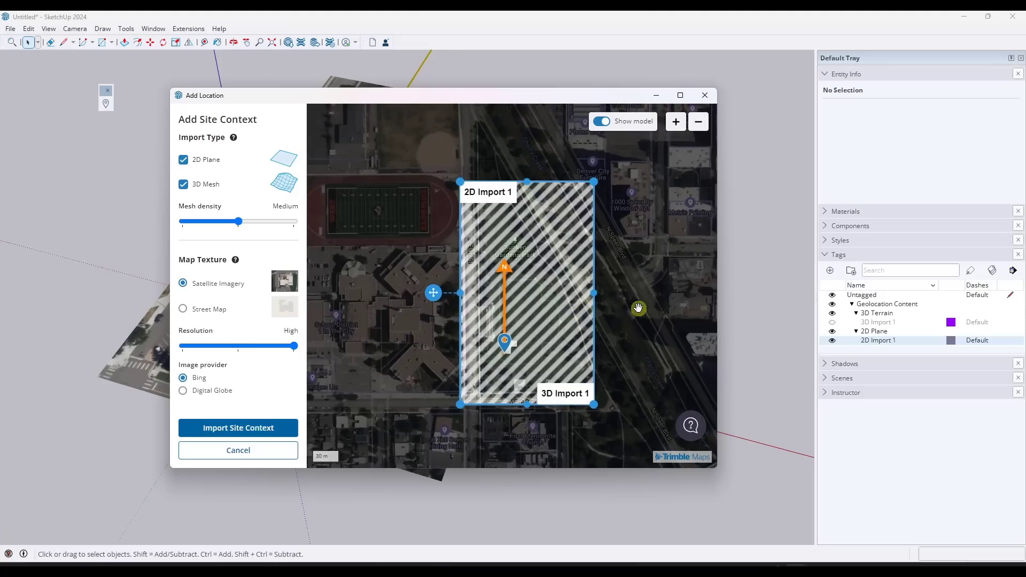
pyautogui.moveTo(639, 307); pyautogui.dragTo(507, 288)
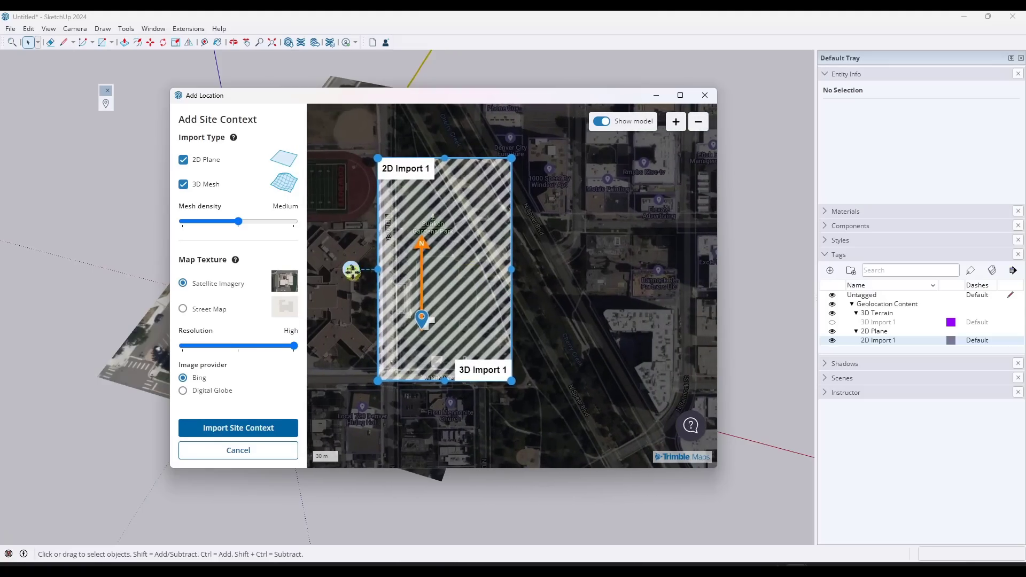
pyautogui.moveTo(354, 272)
pyautogui.mouseDown()
pyautogui.moveTo(520, 271)
pyautogui.moveTo(488, 271)
pyautogui.mouseUp()
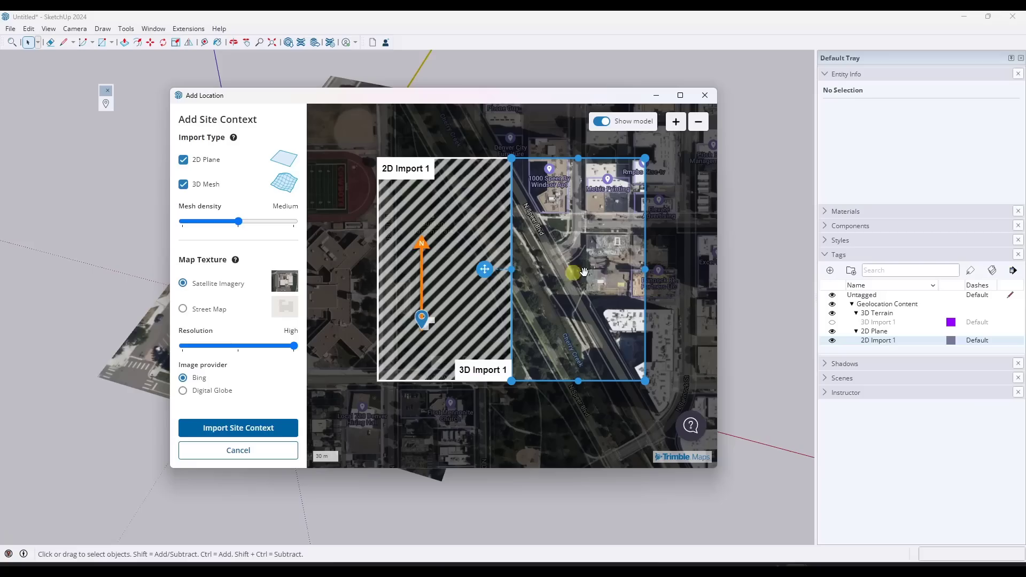
pyautogui.moveTo(646, 272); pyautogui.dragTo(620, 270)
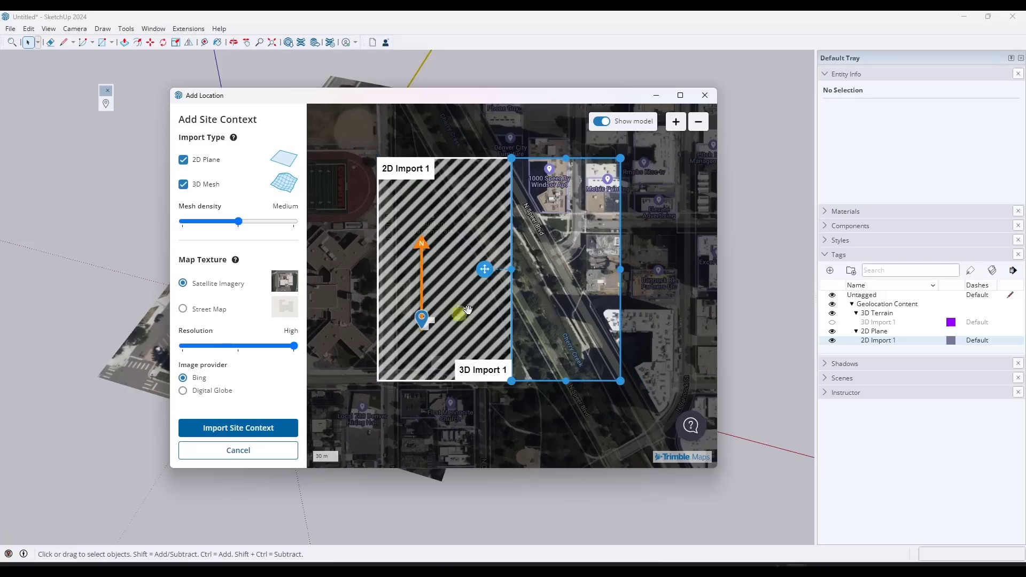
pyautogui.click(270, 427)
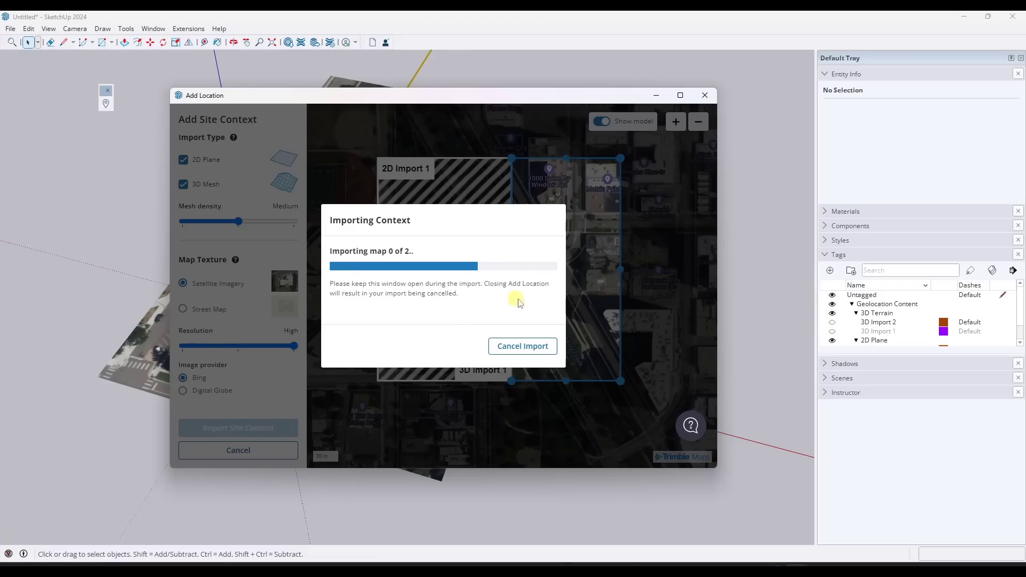
pyautogui.moveTo(592, 101); pyautogui.dragTo(577, 125)
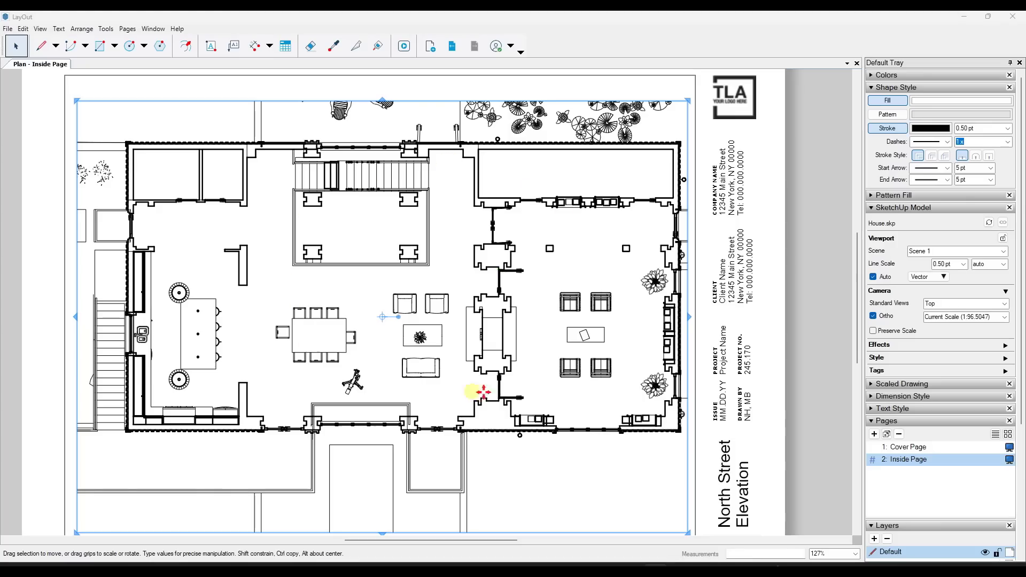
# Zoom in and out on the house floor-plan viewport, then bring up the Edit menu.
pyautogui.scroll(-2, 549, 353)
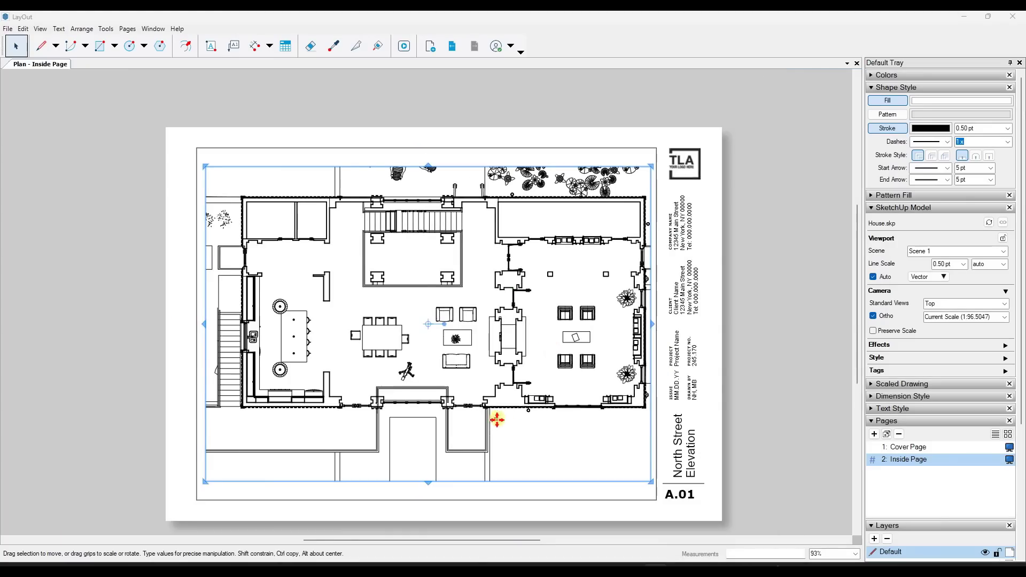
pyautogui.scroll(2, 494, 428)
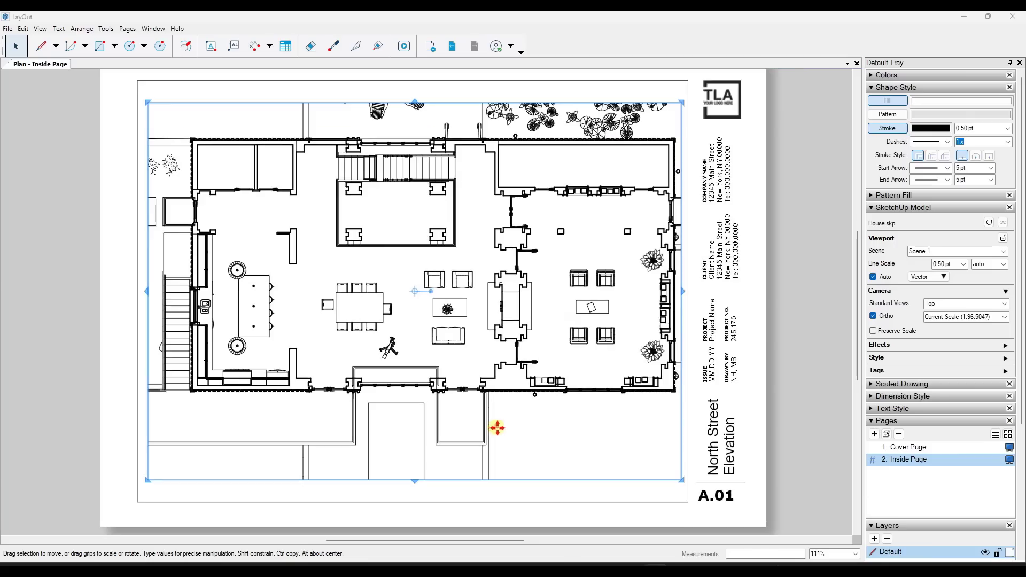
pyautogui.scroll(10, 533, 383)
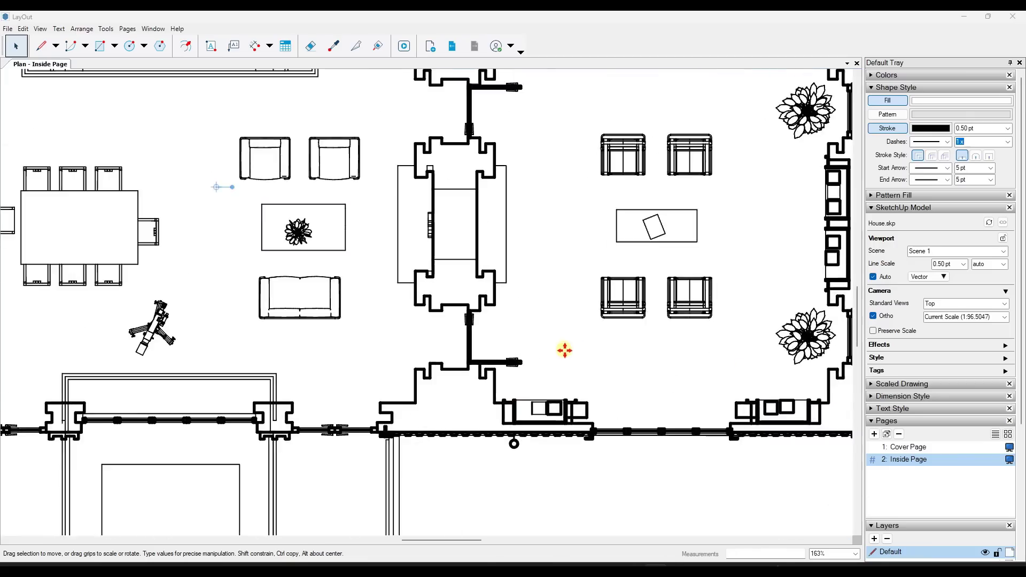
pyautogui.scroll(-10, 553, 404)
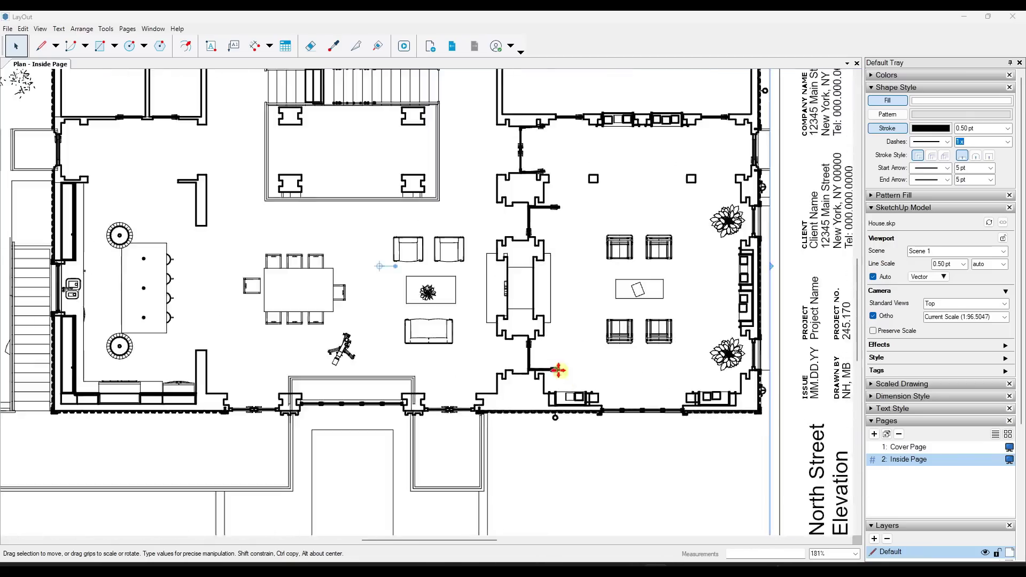
pyautogui.scroll(-3, 424, 256)
pyautogui.scroll(2, 406, 267)
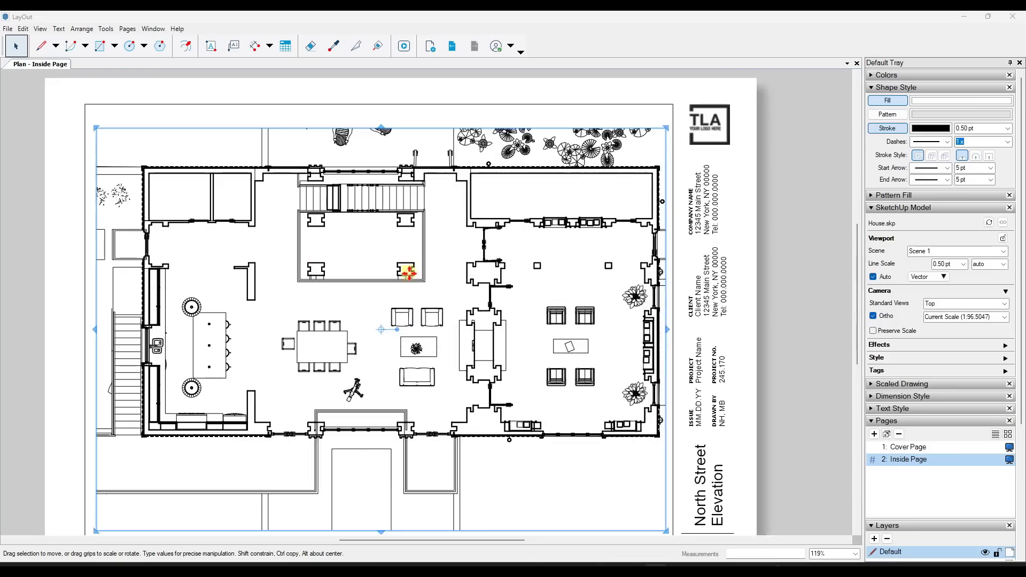
pyautogui.scroll(-2, 424, 287)
pyautogui.scroll(1, 424, 287)
pyautogui.click(23, 29)
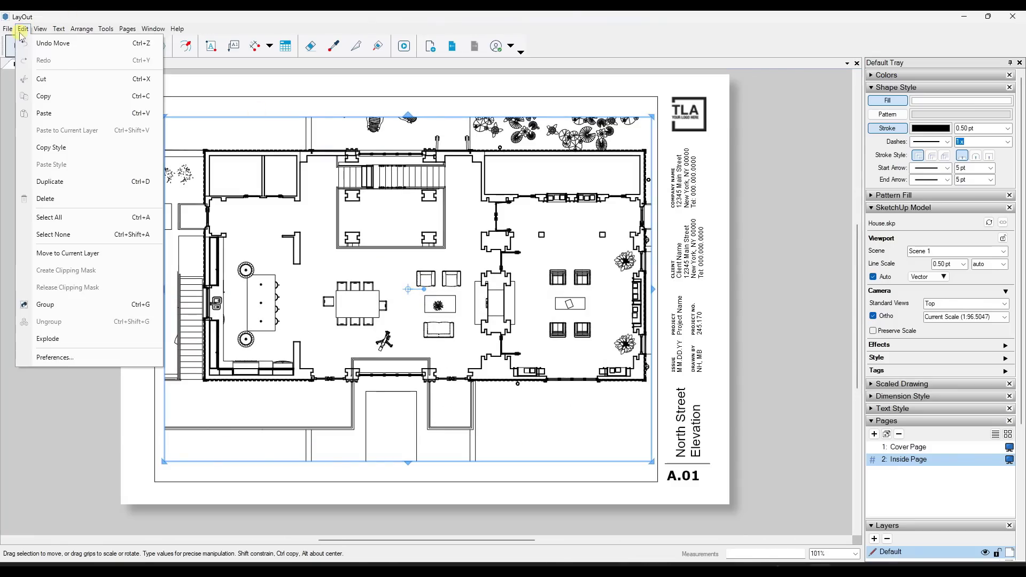
pyautogui.click(53, 359)
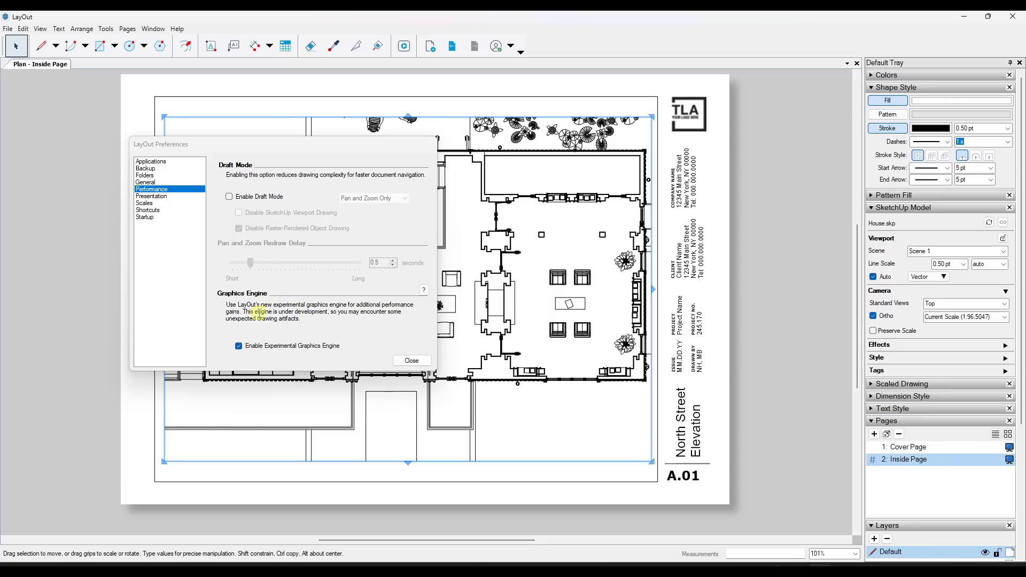
pyautogui.click(265, 310)
pyautogui.moveTo(301, 317); pyautogui.dragTo(263, 313)
pyautogui.click(245, 312)
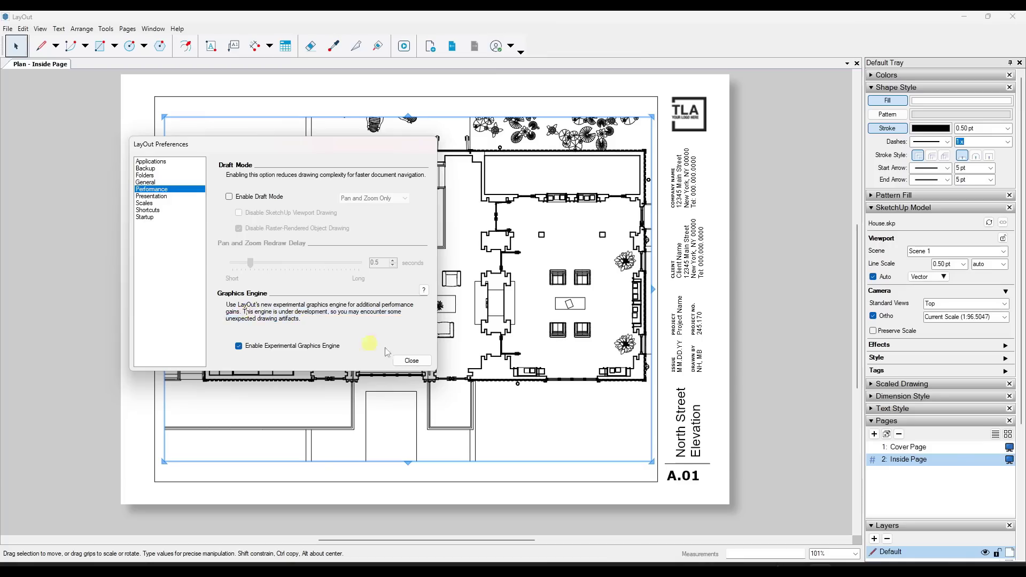
pyautogui.click(411, 361)
pyautogui.moveTo(522, 302); pyautogui.dragTo(427, 303, button='middle')
pyautogui.scroll(5, 427, 303)
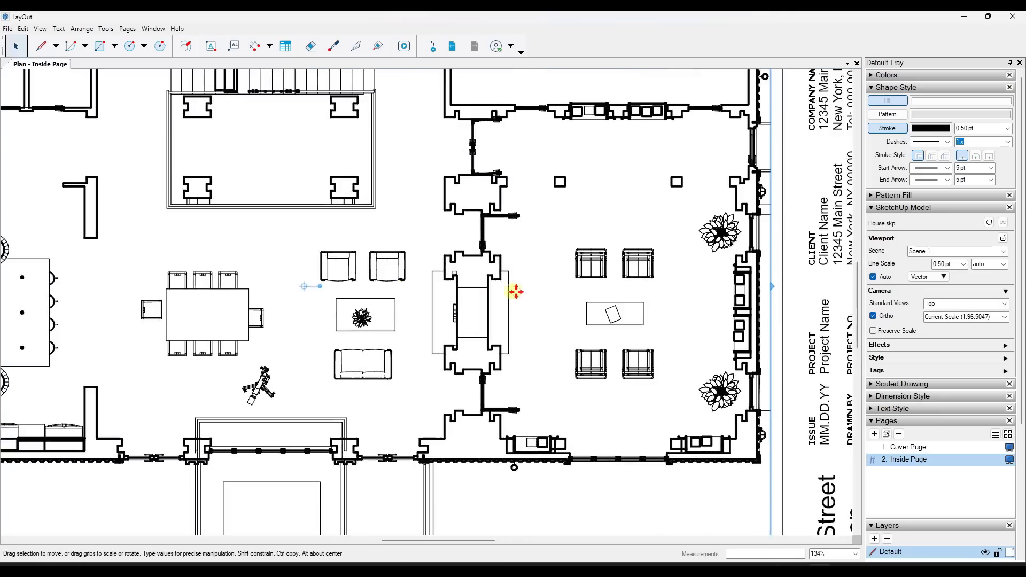
pyautogui.scroll(-5, 271, 304)
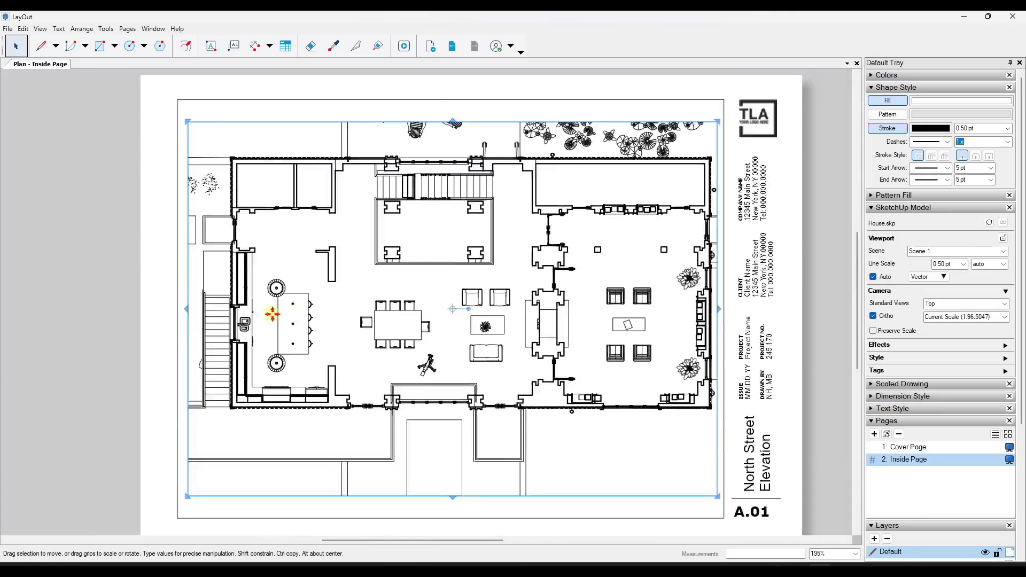
pyautogui.scroll(5, 328, 305)
pyautogui.moveTo(327, 305); pyautogui.dragTo(464, 319, button='middle')
pyautogui.scroll(-2, 465, 319)
pyautogui.click(360, 313)
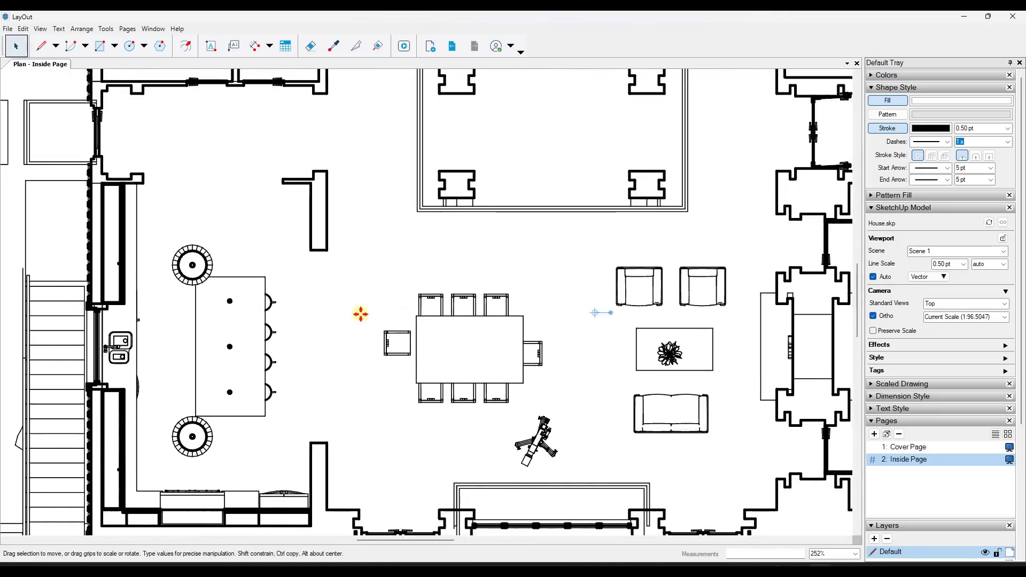
pyautogui.scroll(-3, 339, 309)
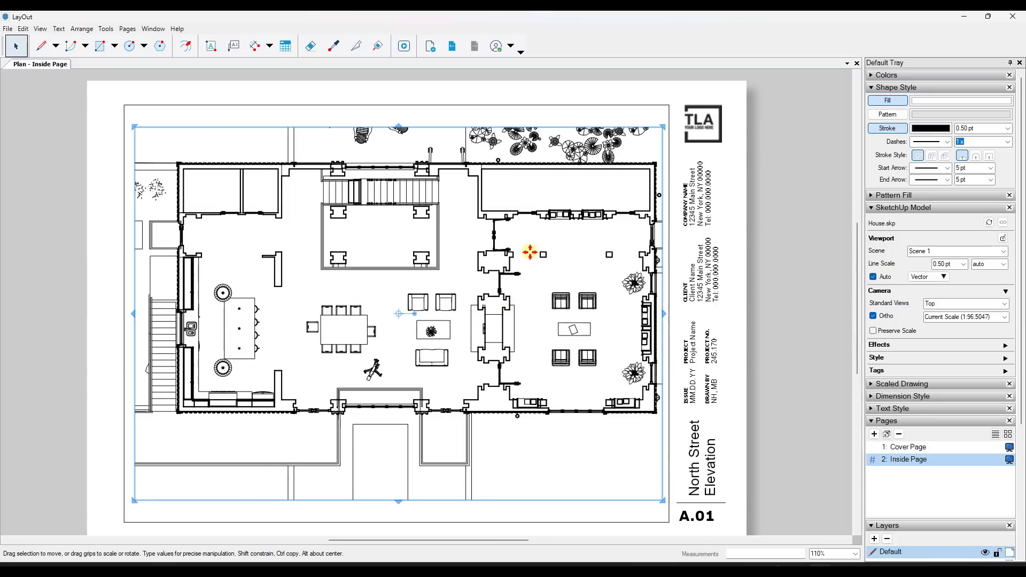
pyautogui.scroll(-1, 509, 273)
pyautogui.scroll(1, 513, 270)
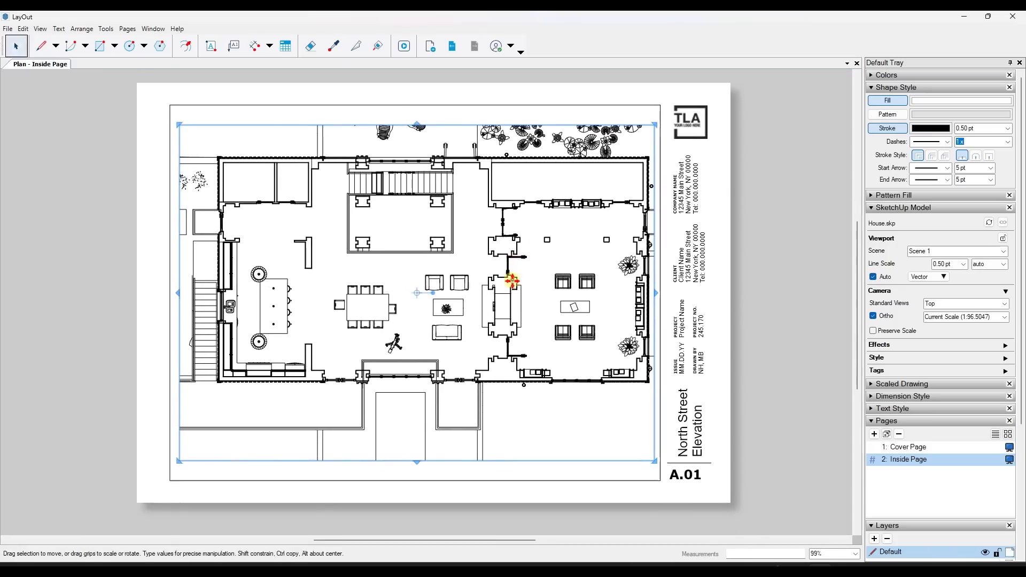
pyautogui.moveTo(521, 274)
pyautogui.mouseDown(button='middle')
pyautogui.moveTo(499, 262)
pyautogui.moveTo(505, 282)
pyautogui.mouseUp(button='middle')
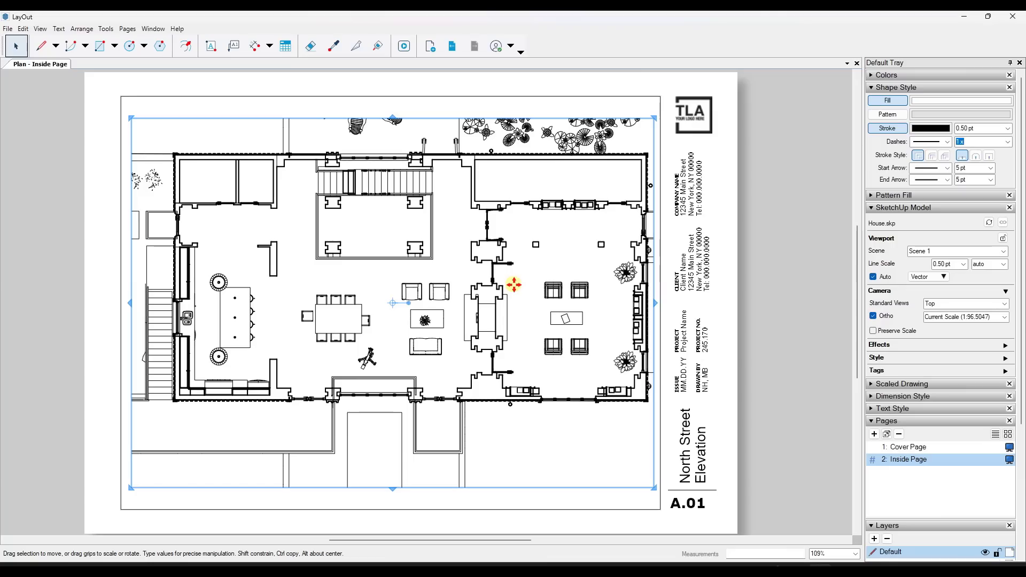
# Turn on Draft Mode in LayOut's Preferences and pan around the floor plan.
pyautogui.click(23, 29)
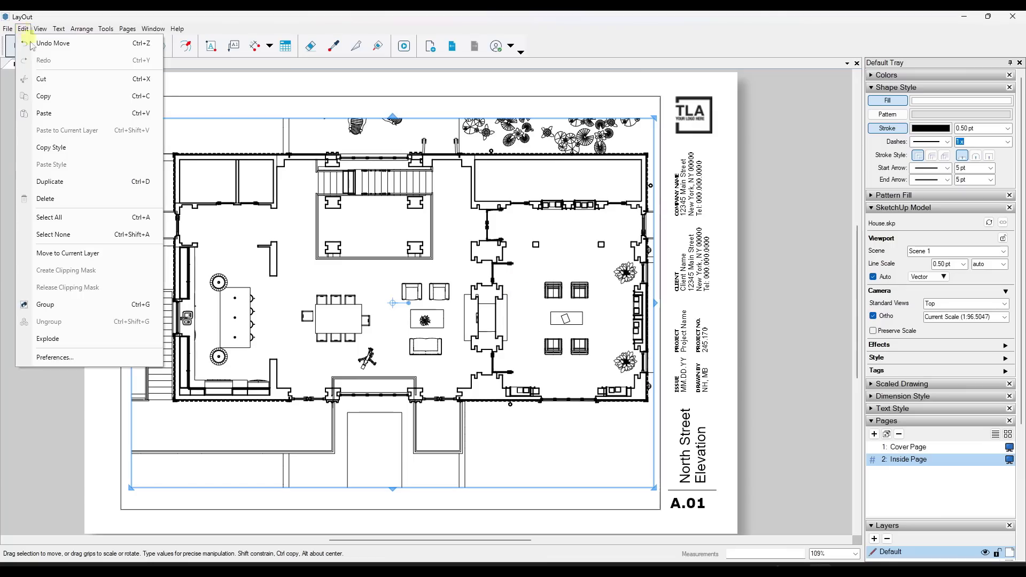
pyautogui.click(84, 359)
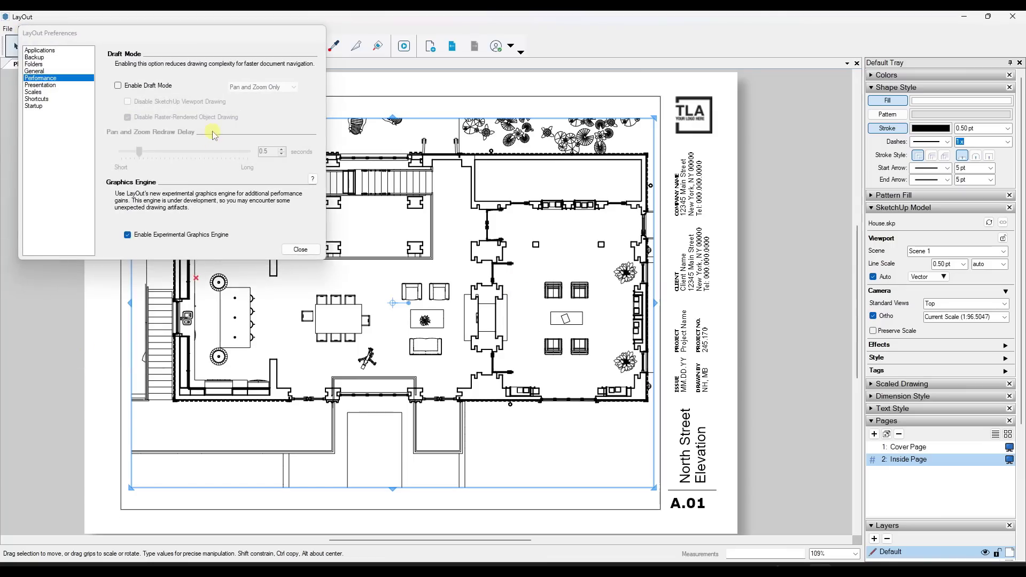
pyautogui.click(118, 86)
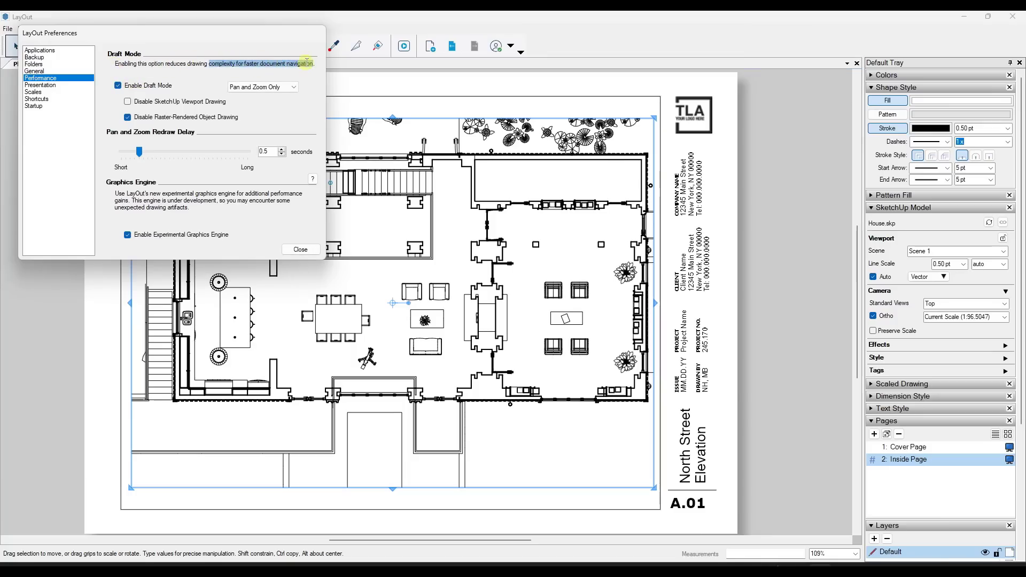
pyautogui.moveTo(393, 302); pyautogui.dragTo(451, 306, button='middle')
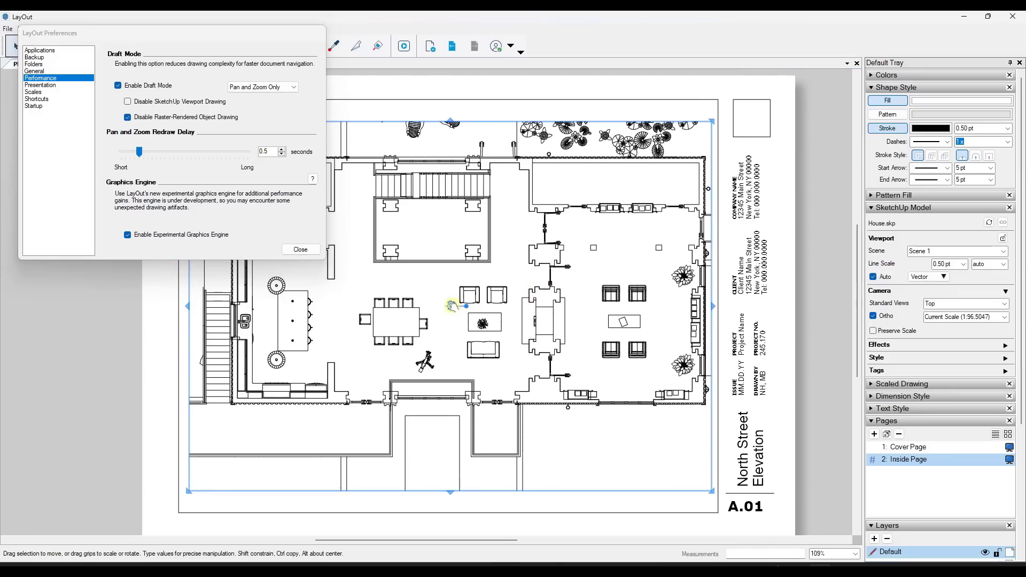
pyautogui.scroll(5, 452, 305)
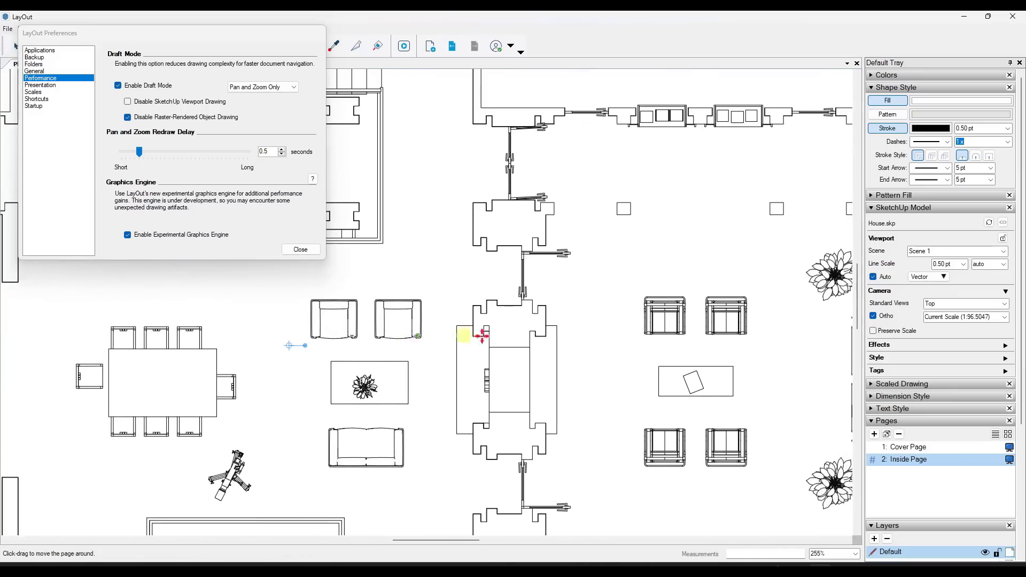
pyautogui.moveTo(635, 211); pyautogui.dragTo(786, 163, button='middle')
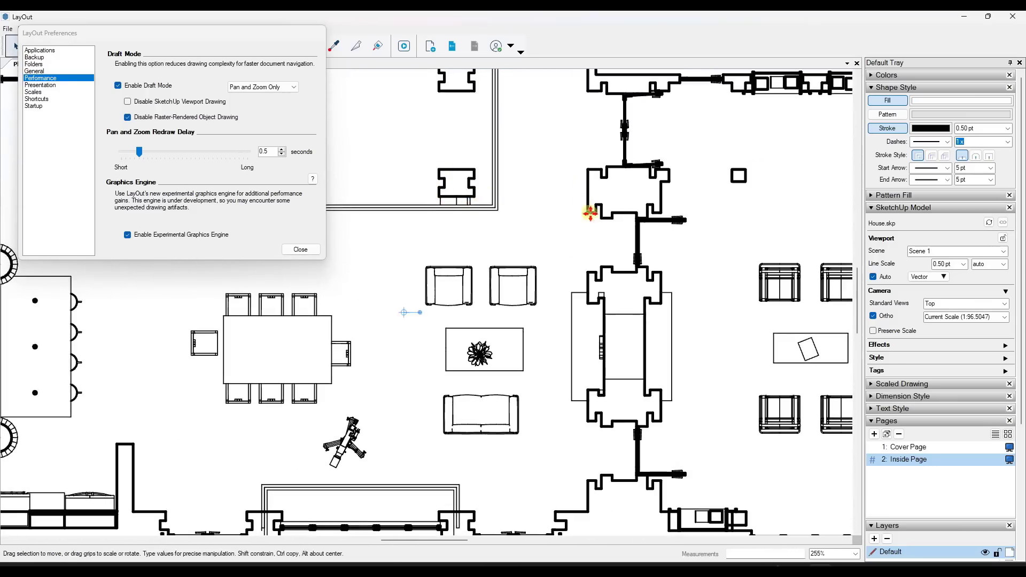
pyautogui.moveTo(602, 224); pyautogui.dragTo(430, 345, button='middle')
pyautogui.scroll(1, 229, 374)
# Set Draft Mode to Always On and pan the plan to see the draft lines.
pyautogui.click(254, 87)
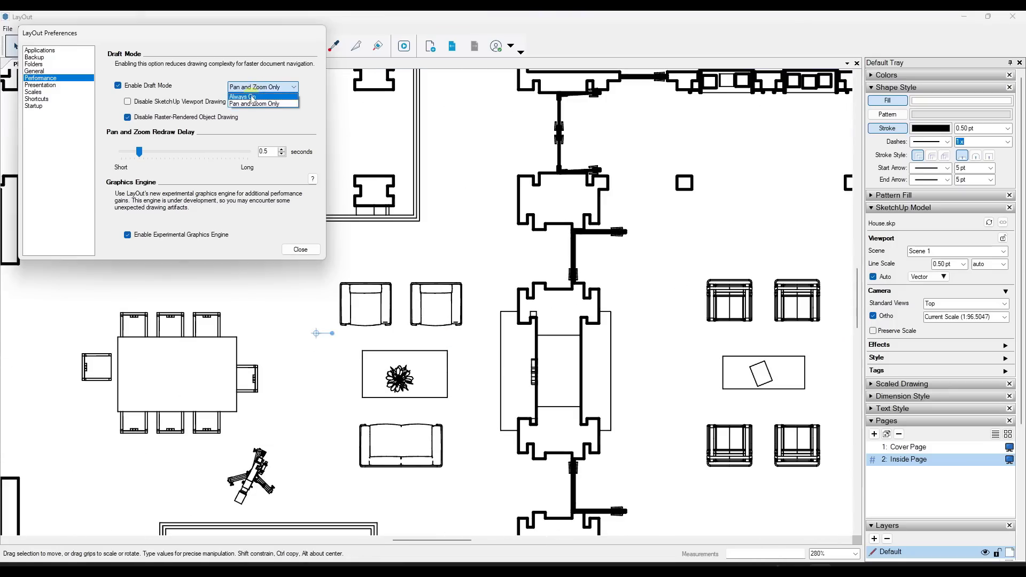
pyautogui.click(251, 97)
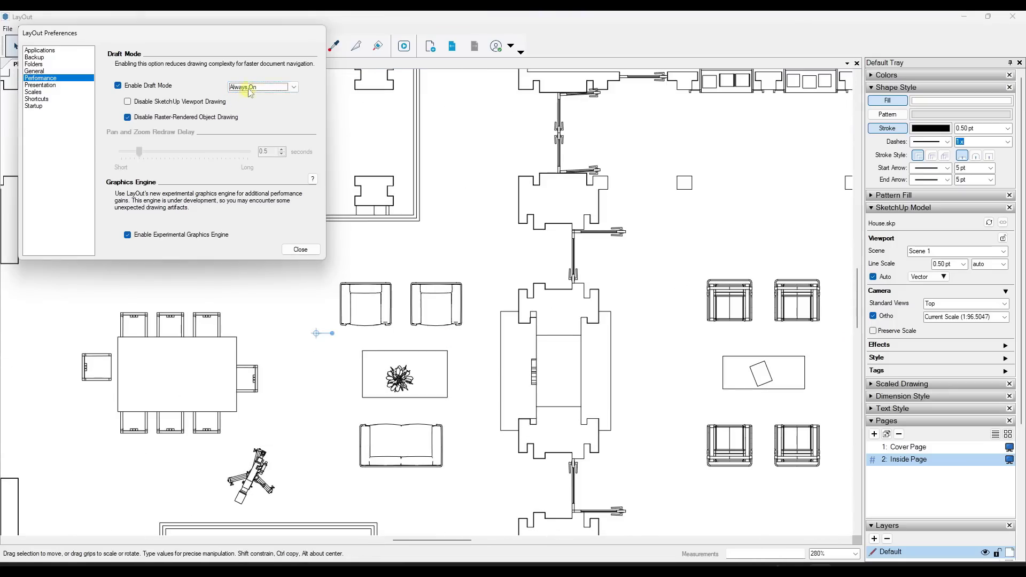
pyautogui.moveTo(405, 229); pyautogui.dragTo(535, 259, button='middle')
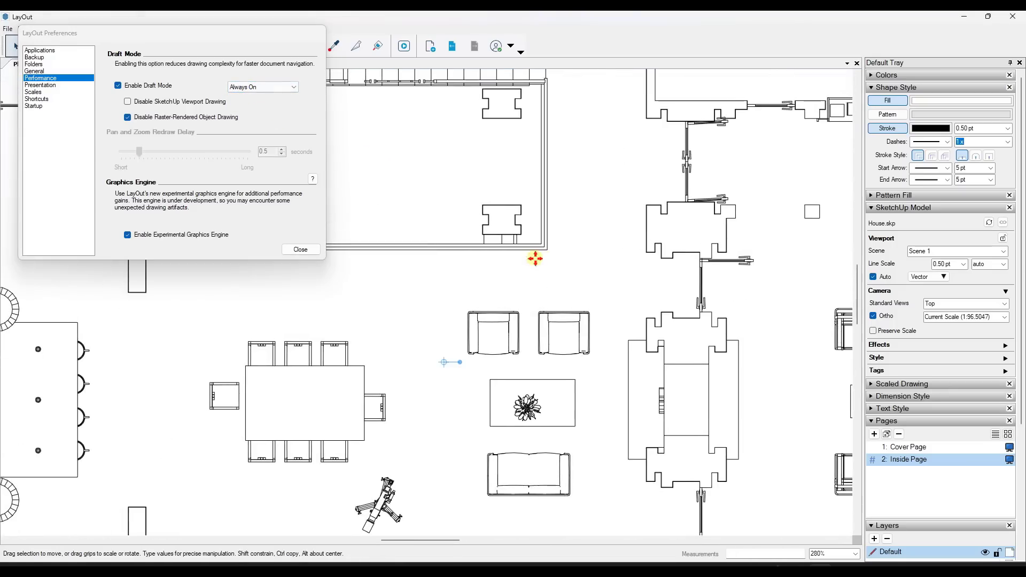
pyautogui.scroll(-2, 614, 238)
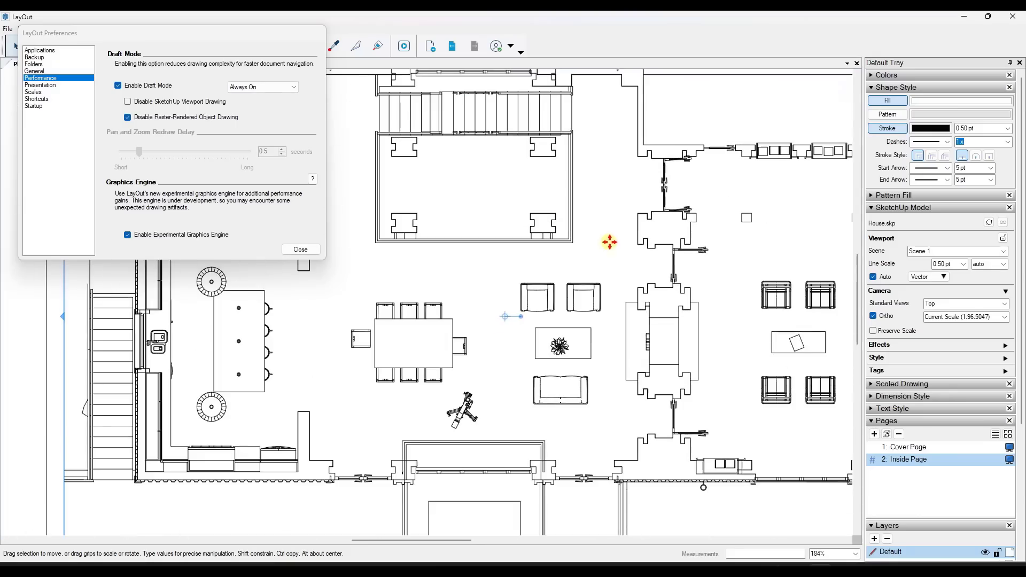
pyautogui.scroll(-2, 609, 238)
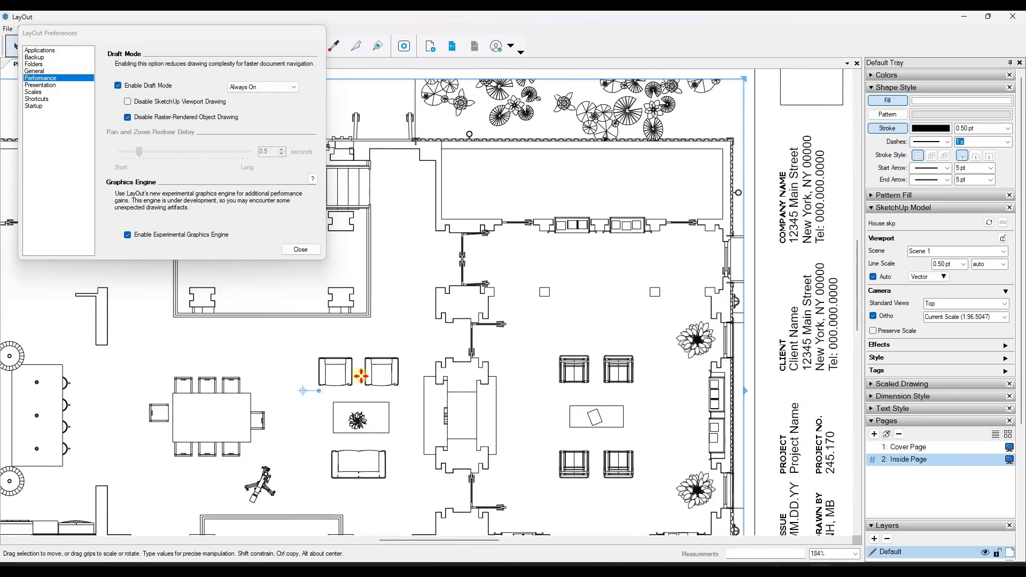
pyautogui.moveTo(361, 376); pyautogui.dragTo(557, 269, button='middle')
# Switch Draft Mode to Pan and Zoom Only and pan the plan to watch it redraw.
pyautogui.click(256, 86)
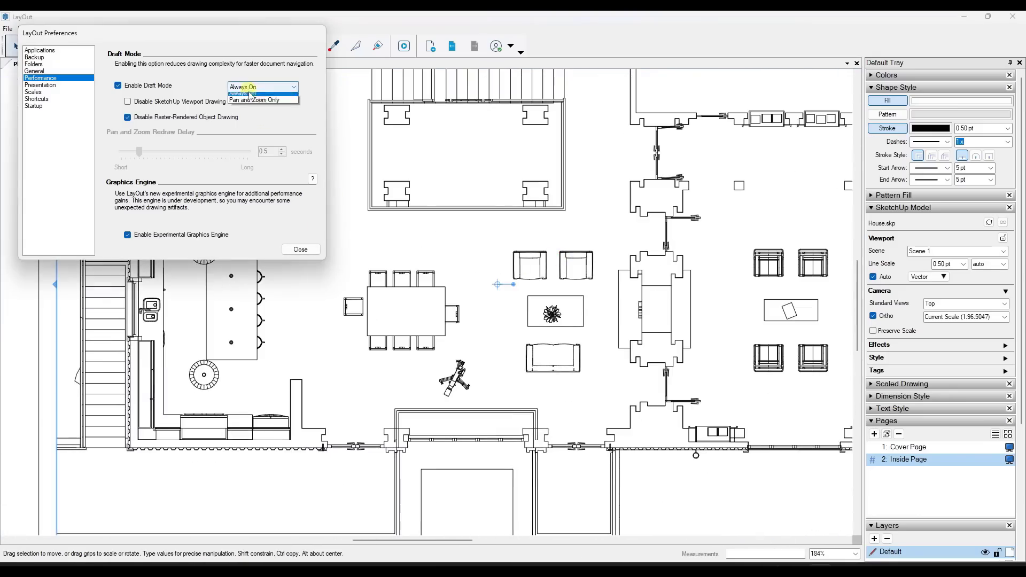
pyautogui.click(254, 96)
pyautogui.scroll(-3, 635, 194)
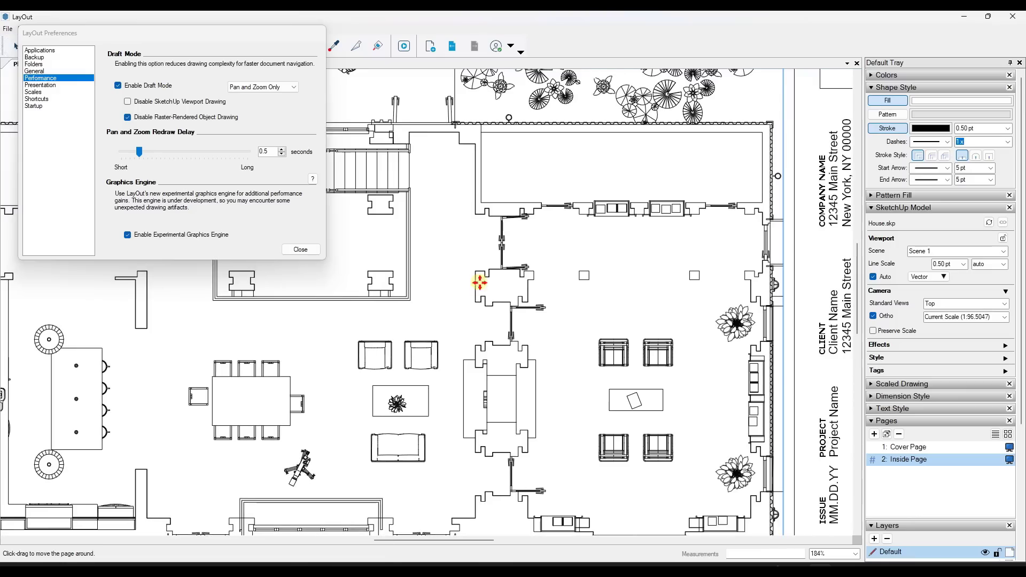
pyautogui.scroll(5, 609, 247)
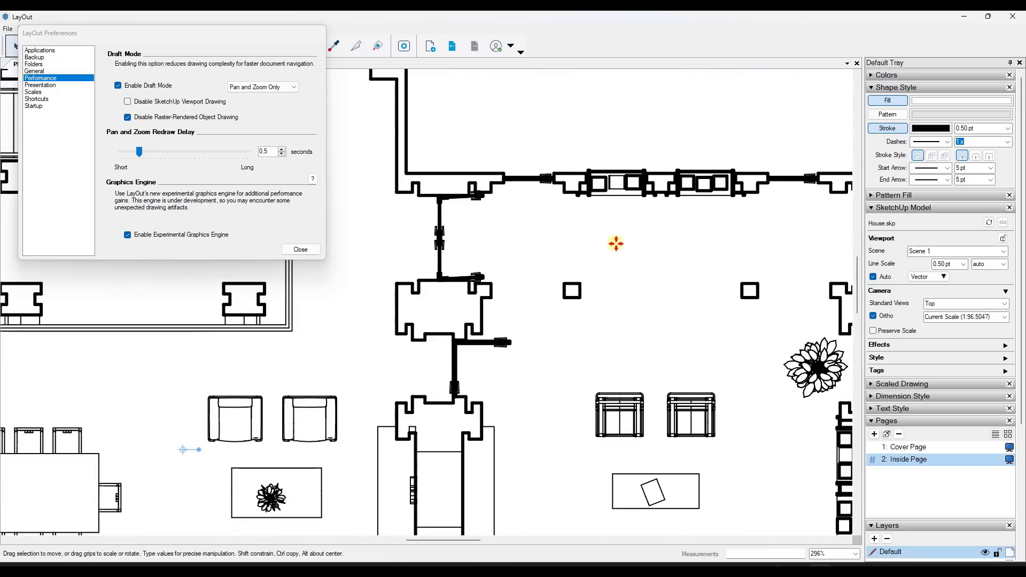
pyautogui.moveTo(612, 247); pyautogui.dragTo(410, 369, button='middle')
pyautogui.moveTo(390, 419); pyautogui.dragTo(543, 288, button='middle')
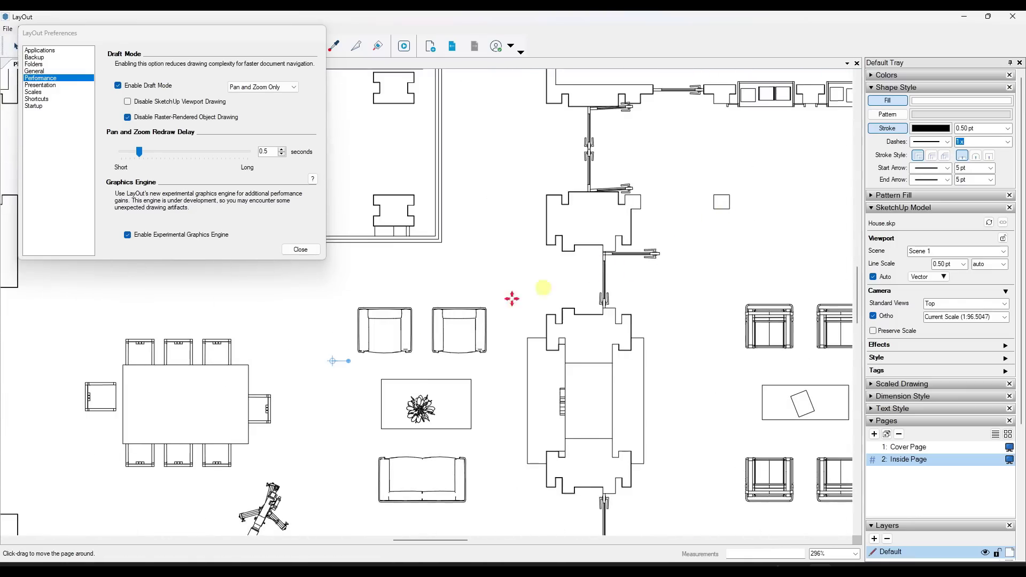
pyautogui.moveTo(419, 270); pyautogui.dragTo(598, 201, button='middle')
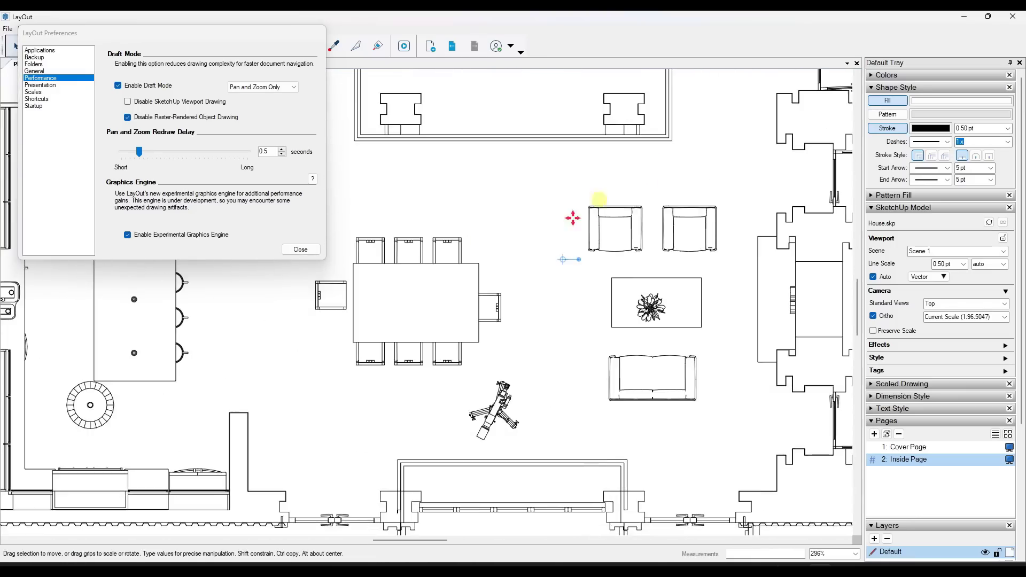
pyautogui.moveTo(415, 321); pyautogui.dragTo(533, 261, button='middle')
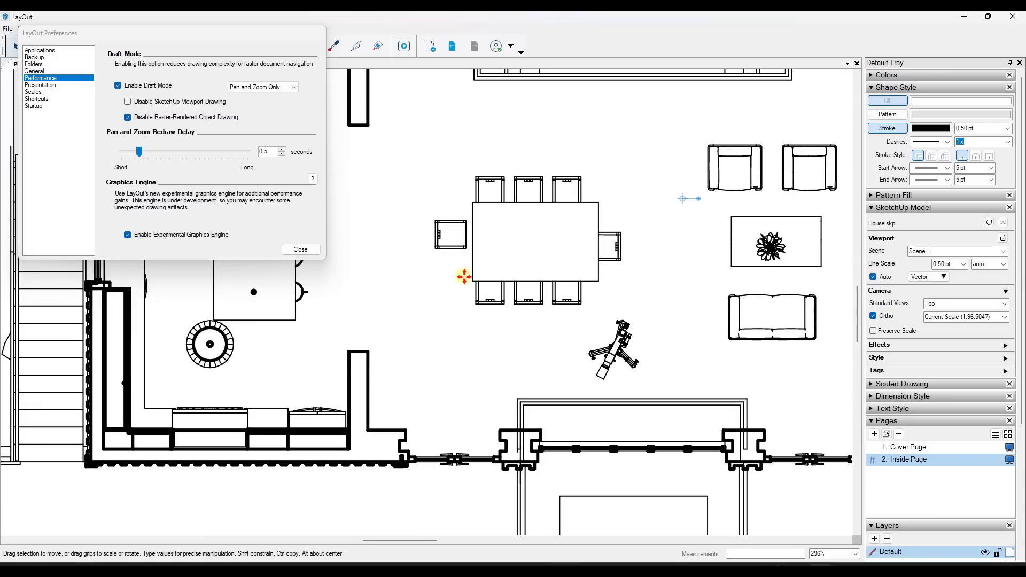
pyautogui.moveTo(461, 320); pyautogui.dragTo(541, 346, button='middle')
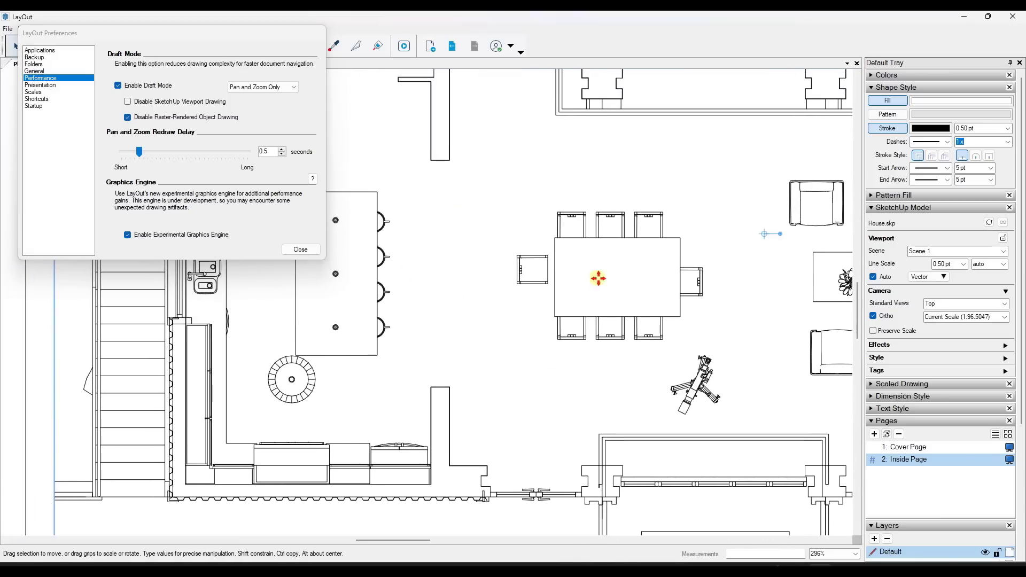
pyautogui.moveTo(600, 277); pyautogui.dragTo(471, 283, button='middle')
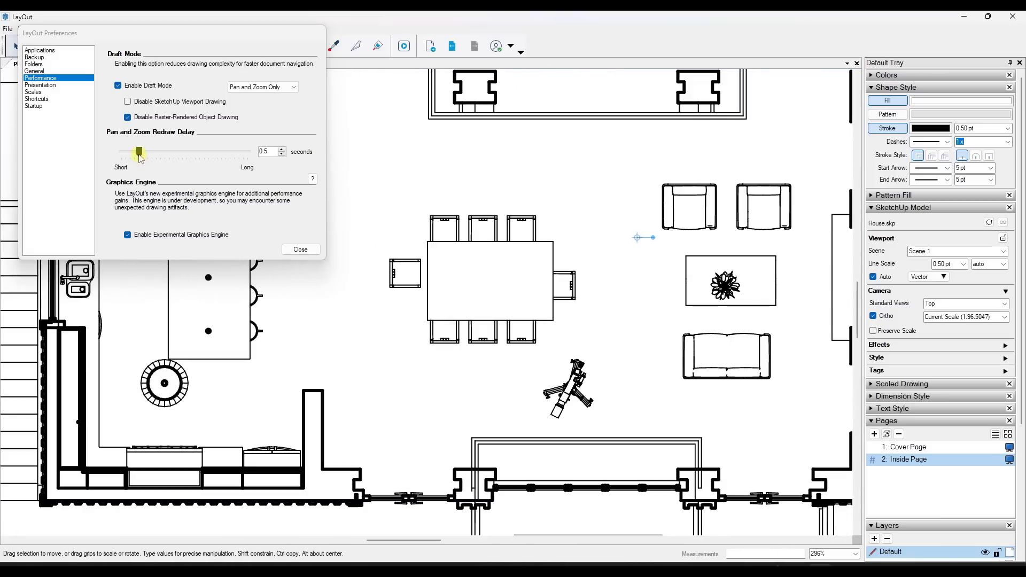
# Set the pan and zoom redraw delay to 3.0 seconds and pan the plan to test it.
pyautogui.moveTo(140, 156); pyautogui.dragTo(122, 152)
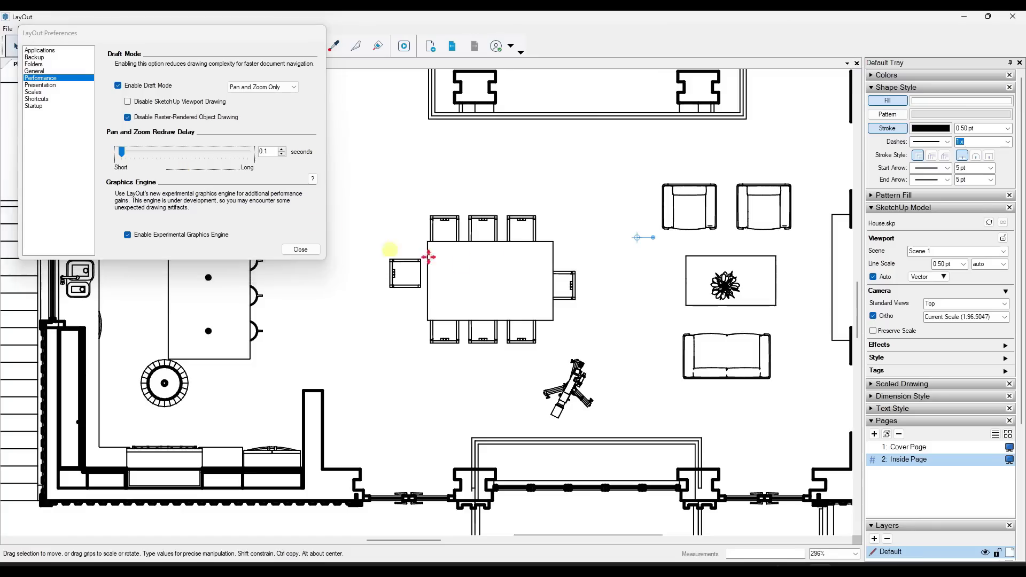
pyautogui.moveTo(558, 257); pyautogui.dragTo(451, 291, button='middle')
pyautogui.press('End')
pyautogui.moveTo(505, 269)
pyautogui.mouseDown(button='middle')
pyautogui.moveTo(556, 241)
pyautogui.moveTo(492, 258)
pyautogui.mouseUp(button='middle')
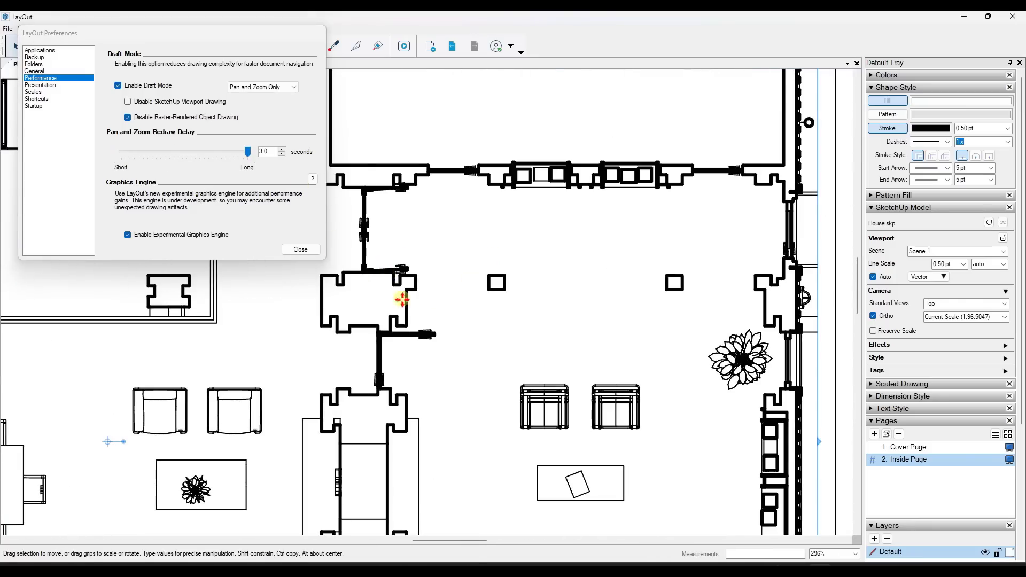
pyautogui.moveTo(356, 335); pyautogui.dragTo(682, 199, button='middle')
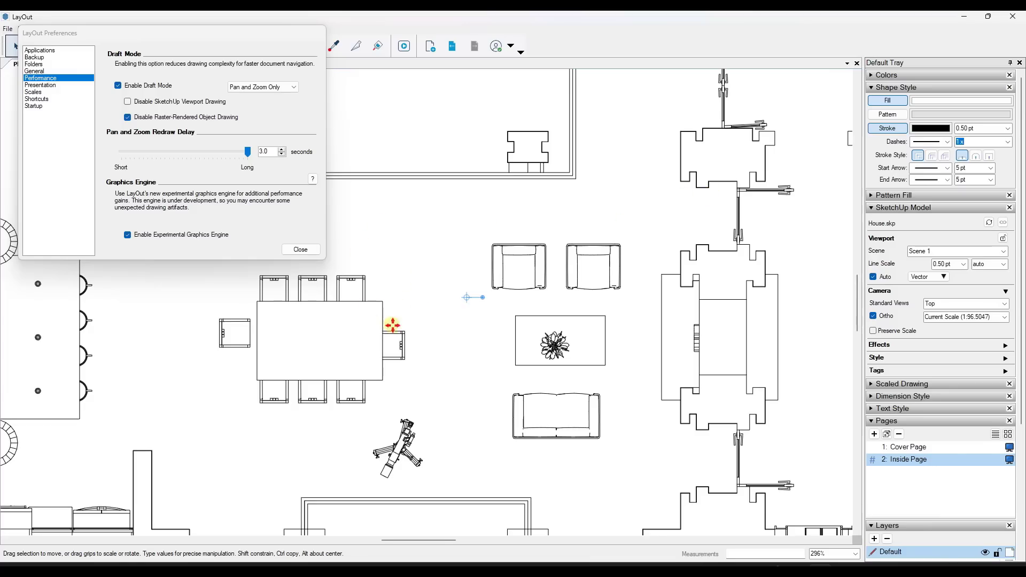
pyautogui.moveTo(393, 324)
pyautogui.mouseDown(button='middle')
pyautogui.moveTo(332, 343)
pyautogui.moveTo(366, 290)
pyautogui.moveTo(483, 330)
pyautogui.moveTo(505, 408)
pyautogui.mouseUp(button='middle')
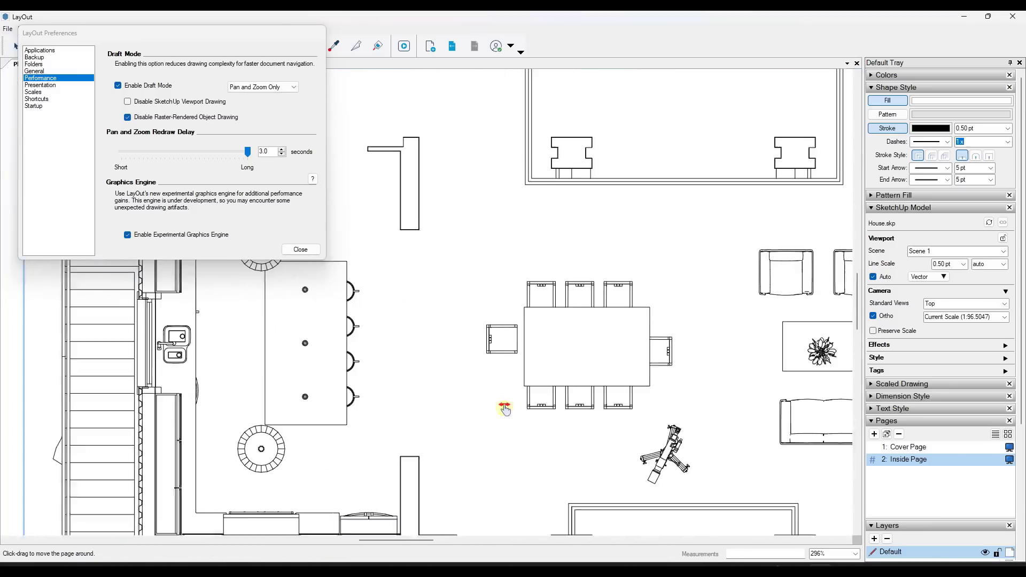
pyautogui.hscroll(8, 623, 300)
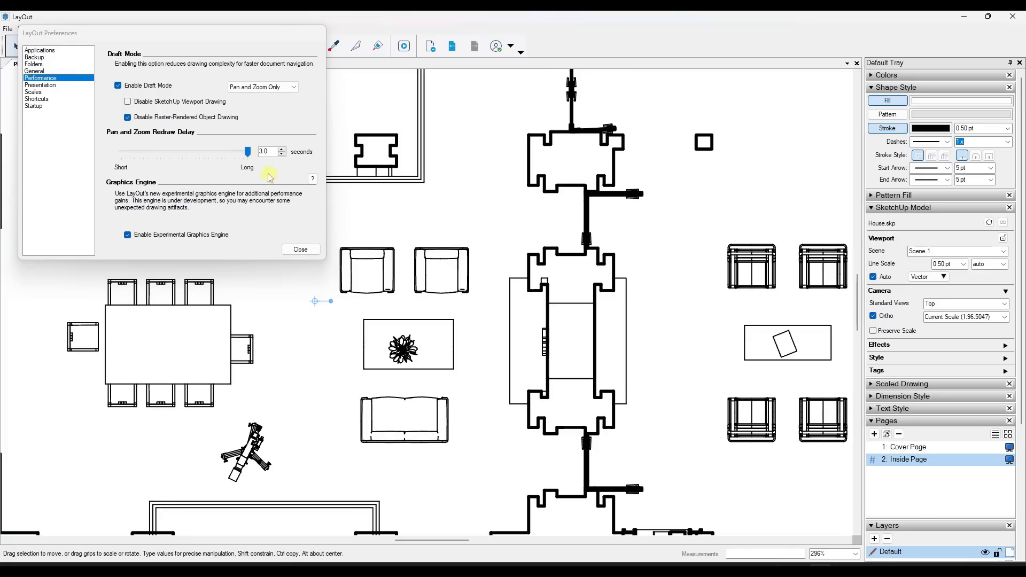
# Pan and zoom the floor plan to centre the dining table and watch the redraw.
pyautogui.moveTo(306, 333); pyautogui.dragTo(577, 287, button='middle')
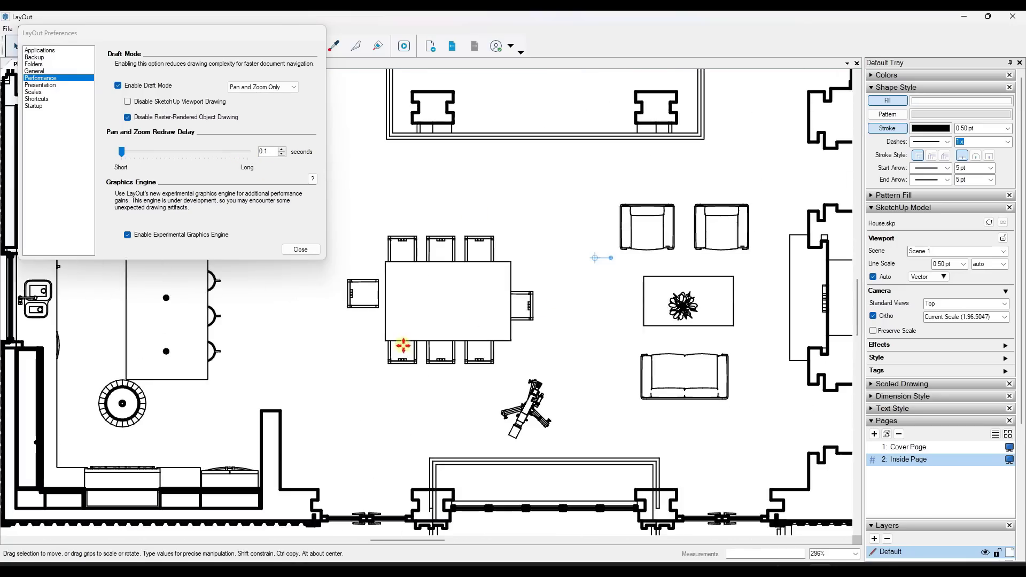
pyautogui.moveTo(403, 344); pyautogui.dragTo(542, 270, button='middle')
pyautogui.moveTo(414, 348); pyautogui.dragTo(604, 250, button='middle')
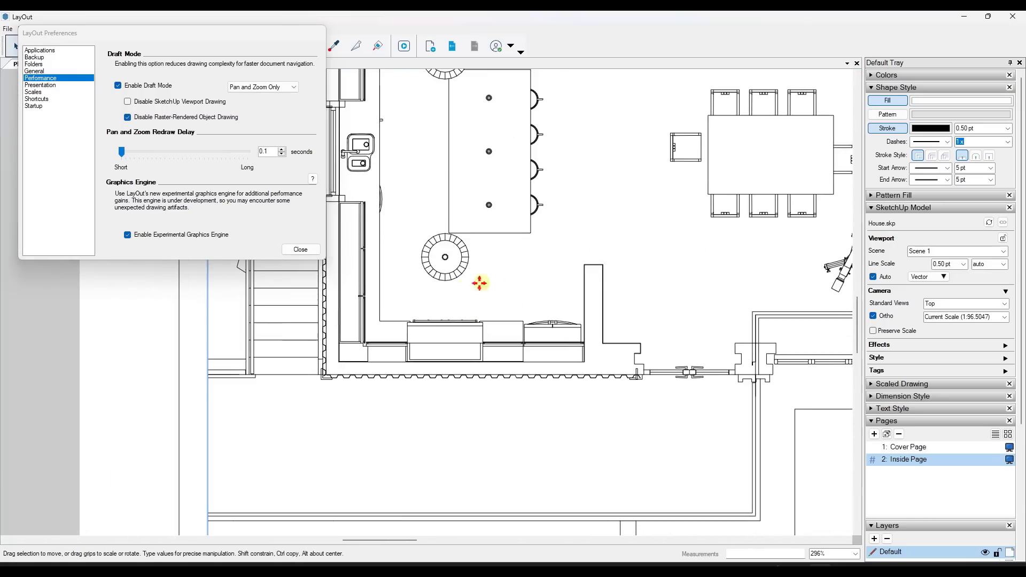
pyautogui.moveTo(479, 284); pyautogui.dragTo(478, 369, button='middle')
pyautogui.moveTo(645, 284); pyautogui.dragTo(412, 447, button='middle')
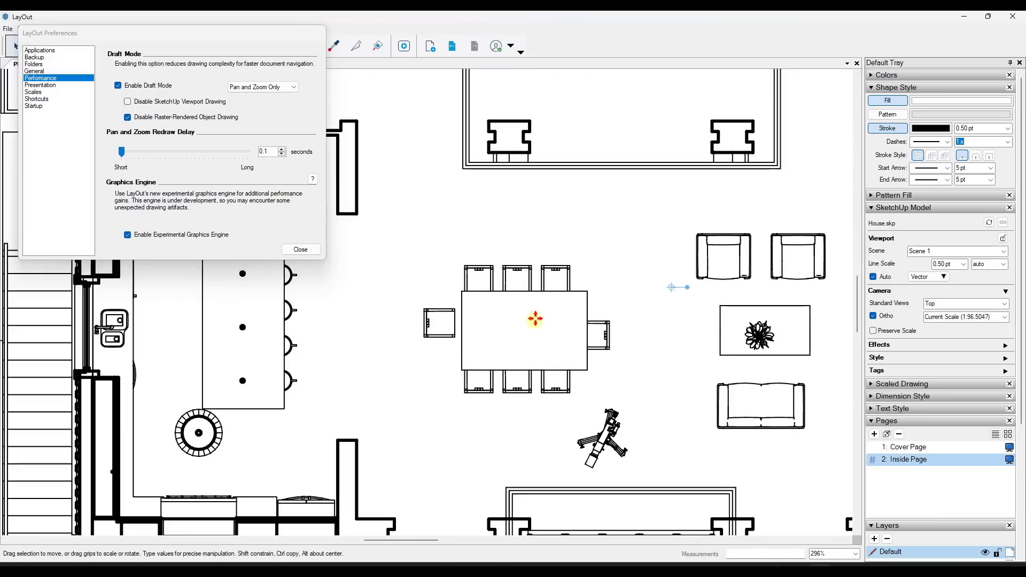
pyautogui.moveTo(537, 316)
pyautogui.mouseDown(button='middle')
pyautogui.moveTo(458, 259)
pyautogui.moveTo(552, 244)
pyautogui.mouseUp(button='middle')
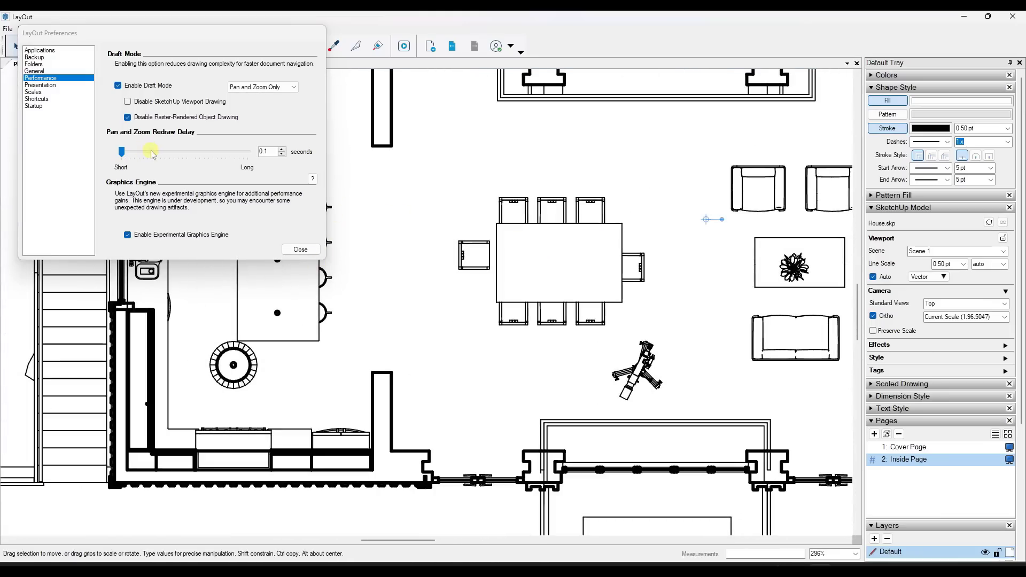
pyautogui.scroll(-2, 367, 275)
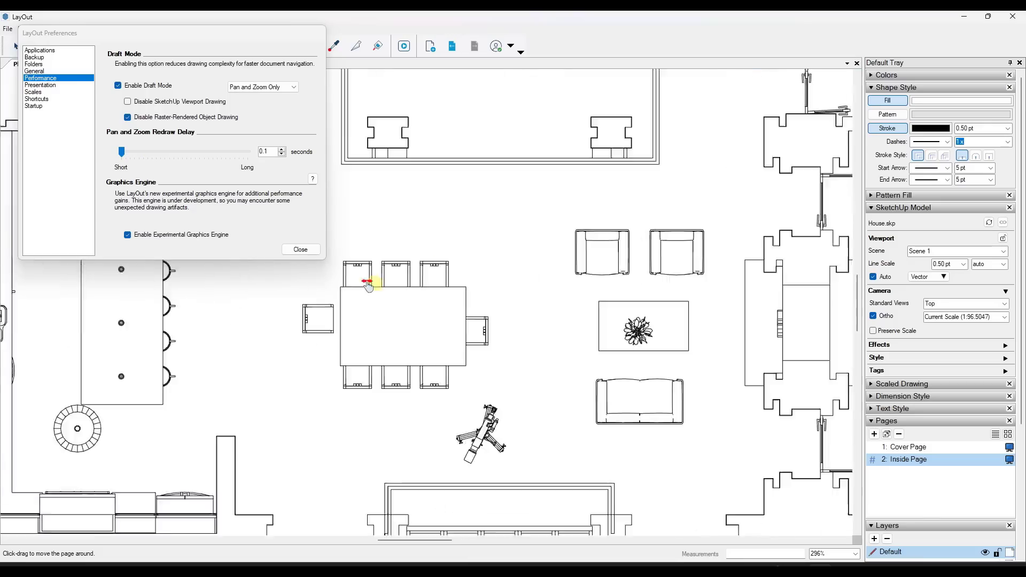
pyautogui.moveTo(513, 270); pyautogui.dragTo(548, 280, button='middle')
pyautogui.scroll(-2, 630, 244)
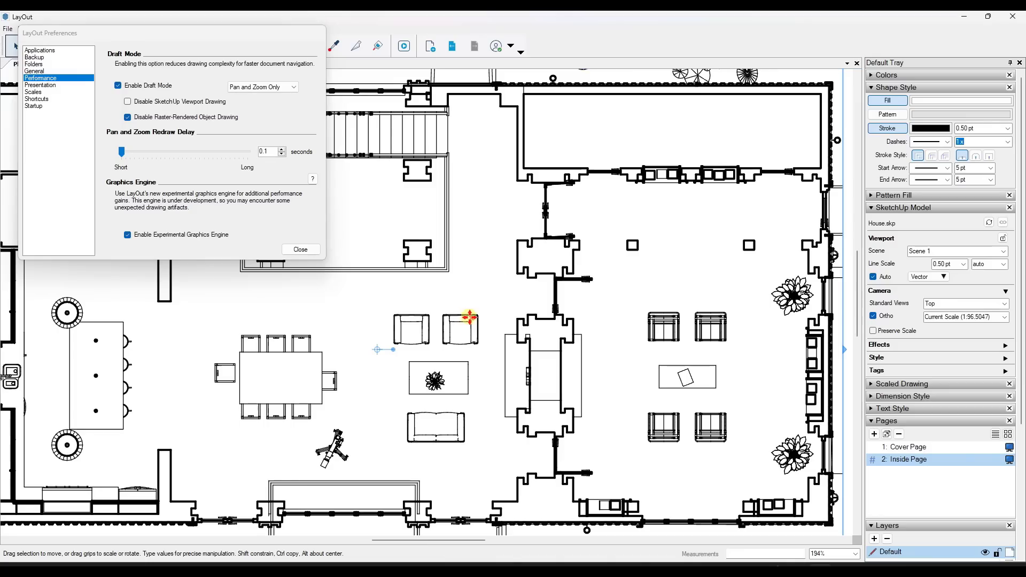
pyautogui.moveTo(480, 336); pyautogui.dragTo(613, 256, button='middle')
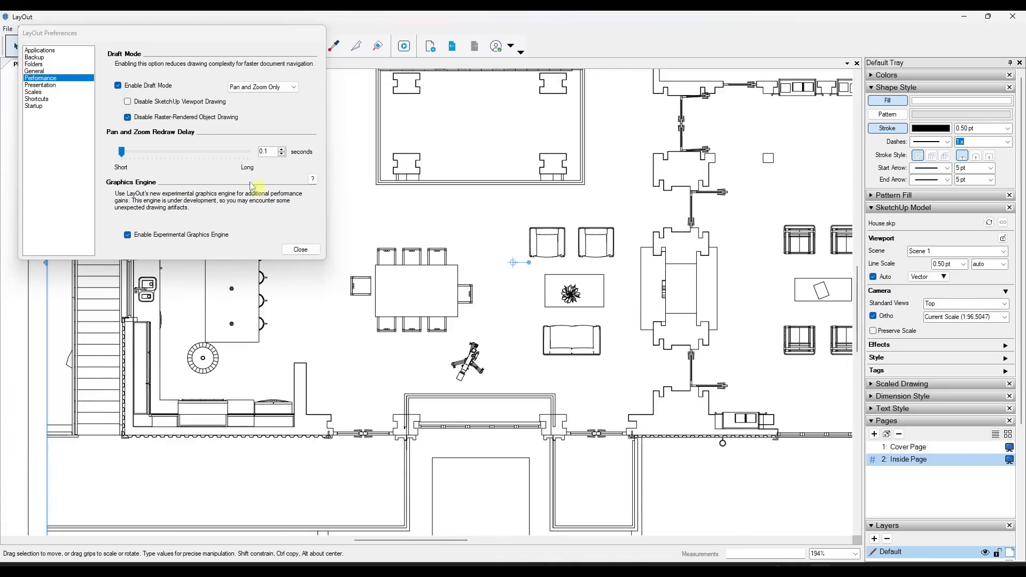
pyautogui.click(145, 88)
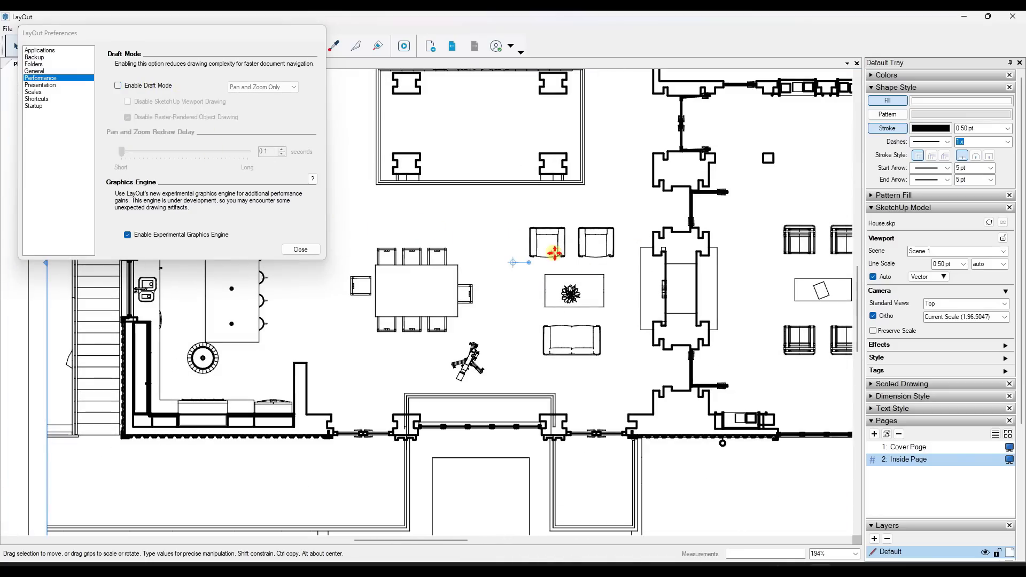
pyautogui.press('space')
pyautogui.press('space')
pyautogui.press('space')
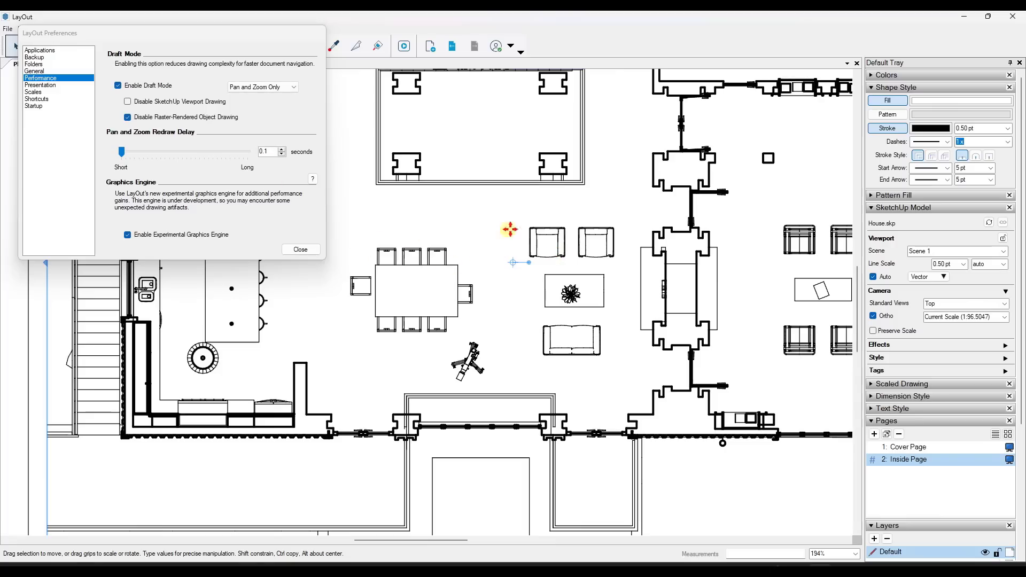
pyautogui.press('space')
pyautogui.scroll(-6, 360, 350)
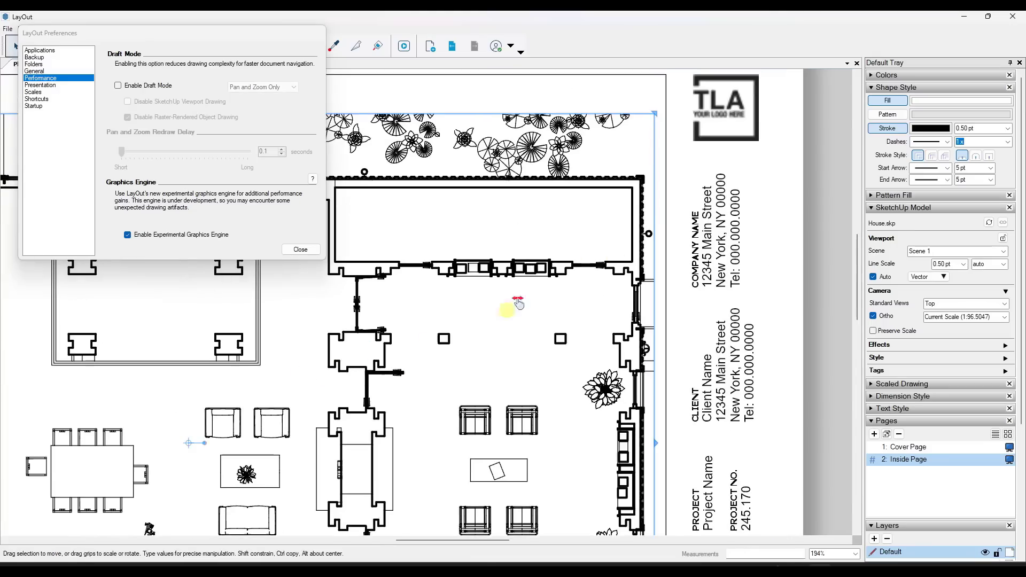
pyautogui.scroll(6, 344, 345)
pyautogui.moveTo(345, 345); pyautogui.dragTo(378, 330, button='middle')
pyautogui.press('space')
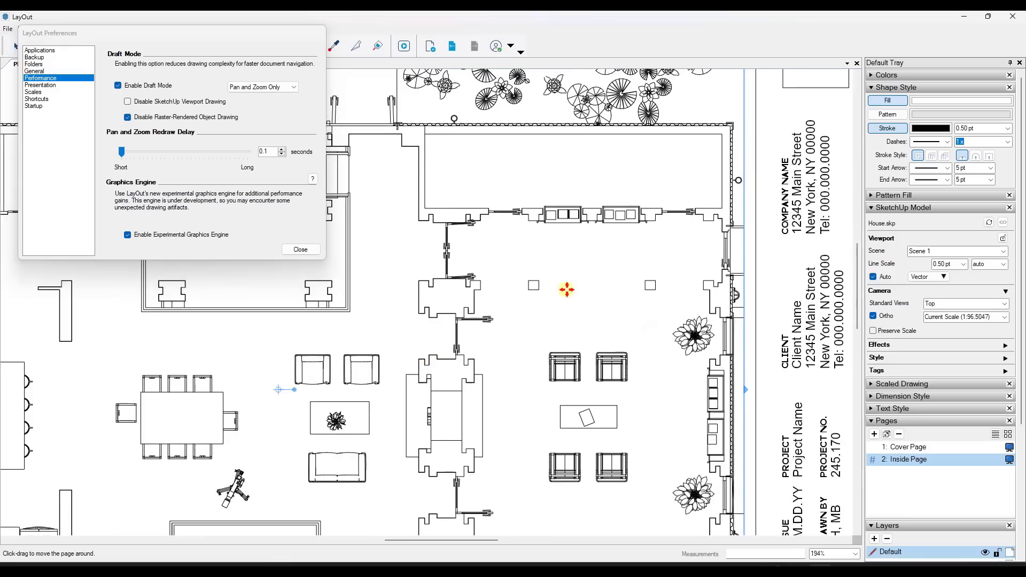
pyautogui.scroll(-3, 567, 289)
pyautogui.scroll(3, 467, 303)
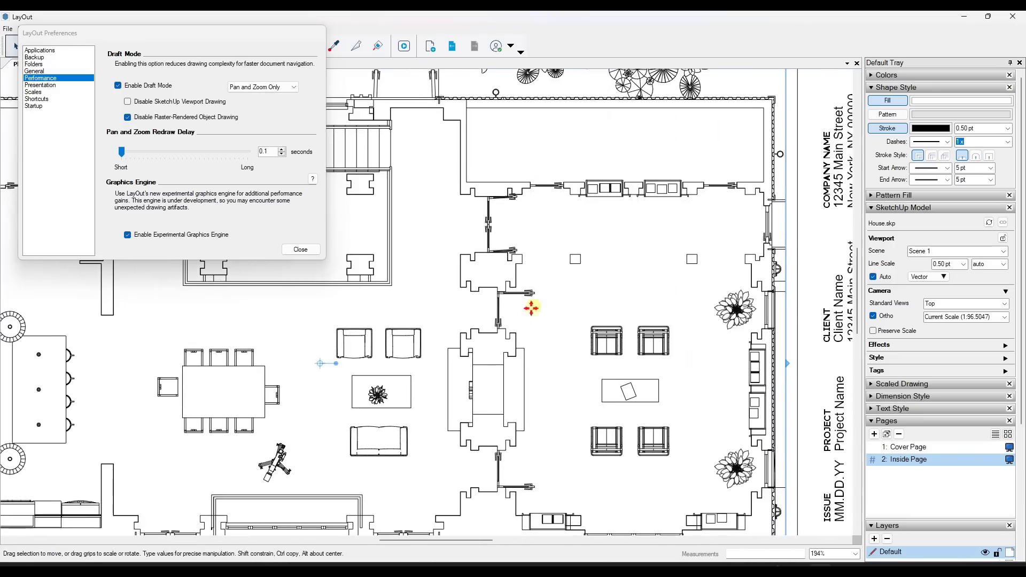
pyautogui.moveTo(426, 378); pyautogui.dragTo(548, 292, button='middle')
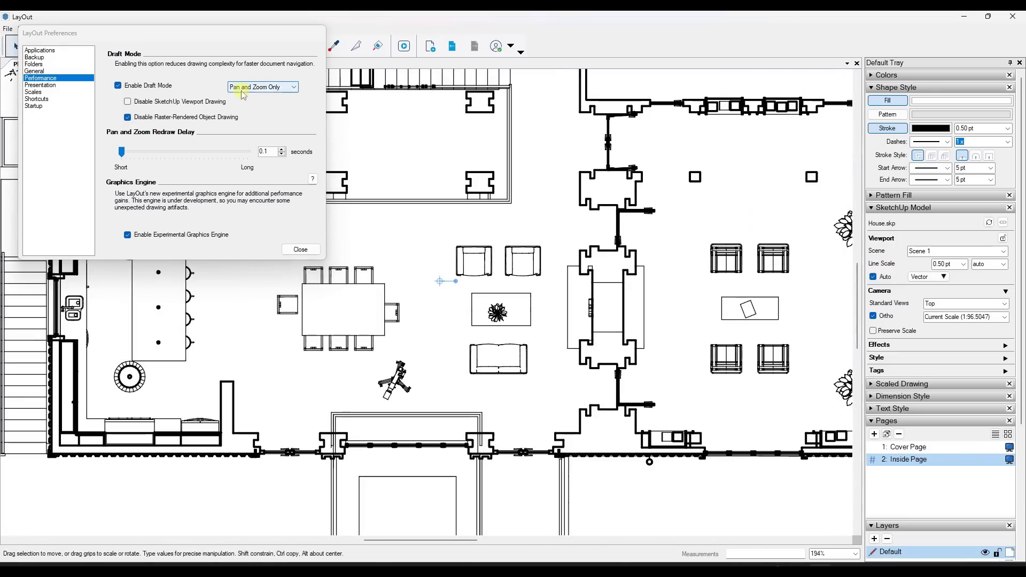
pyautogui.moveTo(396, 298); pyautogui.dragTo(458, 309, button='middle')
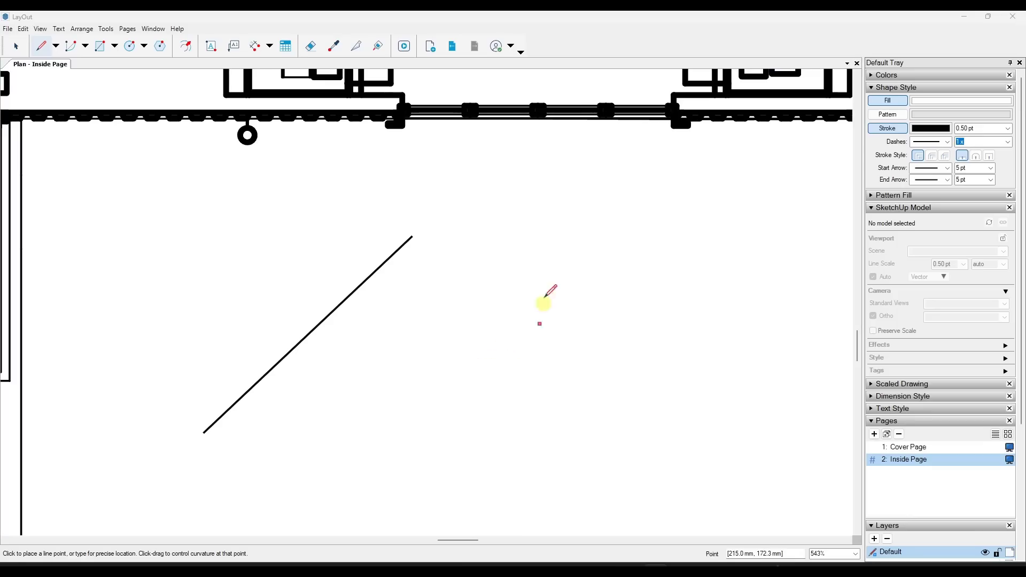
# Place a new line's start point beside the diagonal line and pull out its curvature.
pyautogui.click(468, 362)
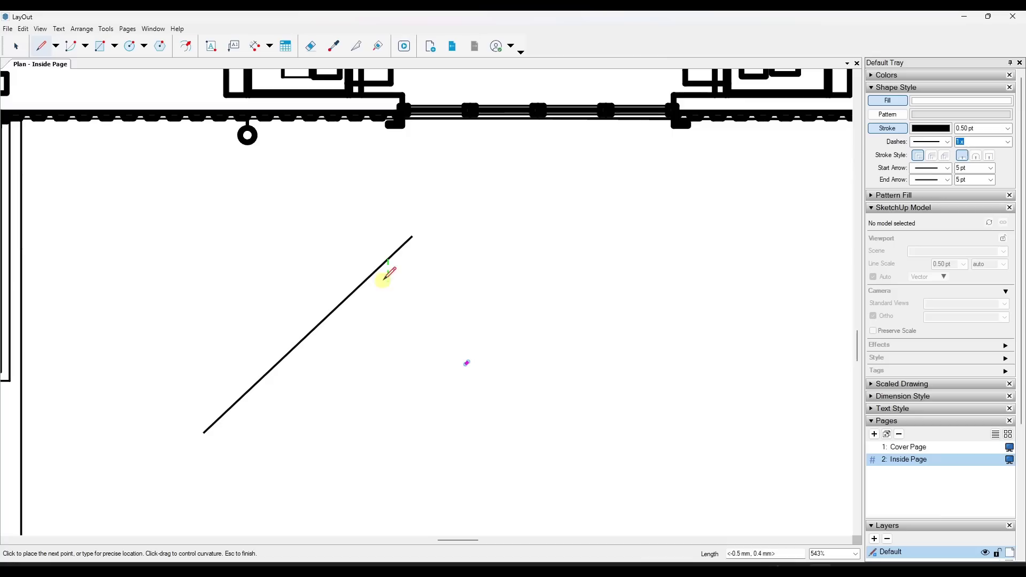
pyautogui.moveTo(385, 274); pyautogui.dragTo(300, 352)
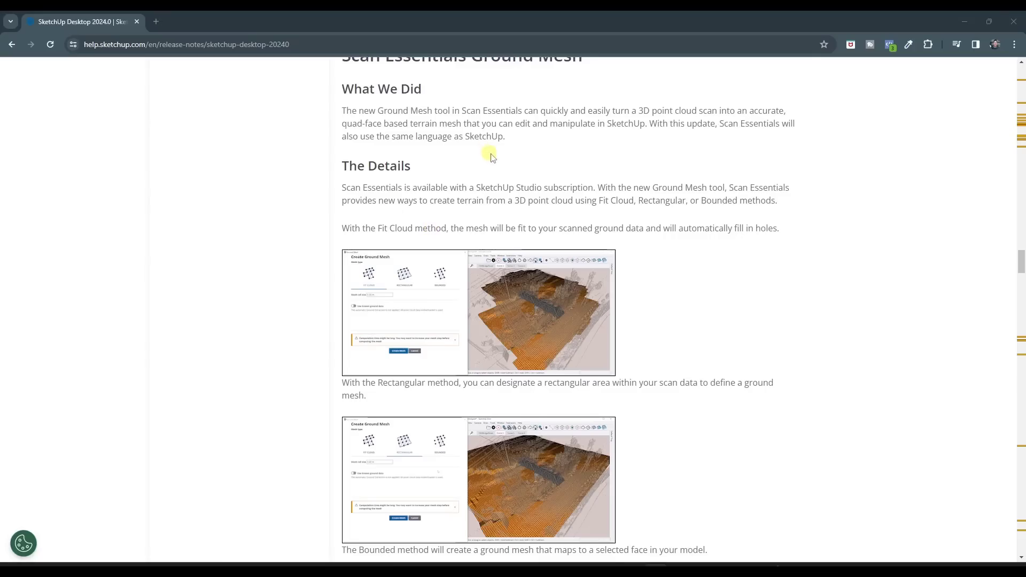
# Highlight the phrase '3D point cloud scan' in the Scan Essentials Ground Mesh notes.
pyautogui.scroll(1, 484, 156)
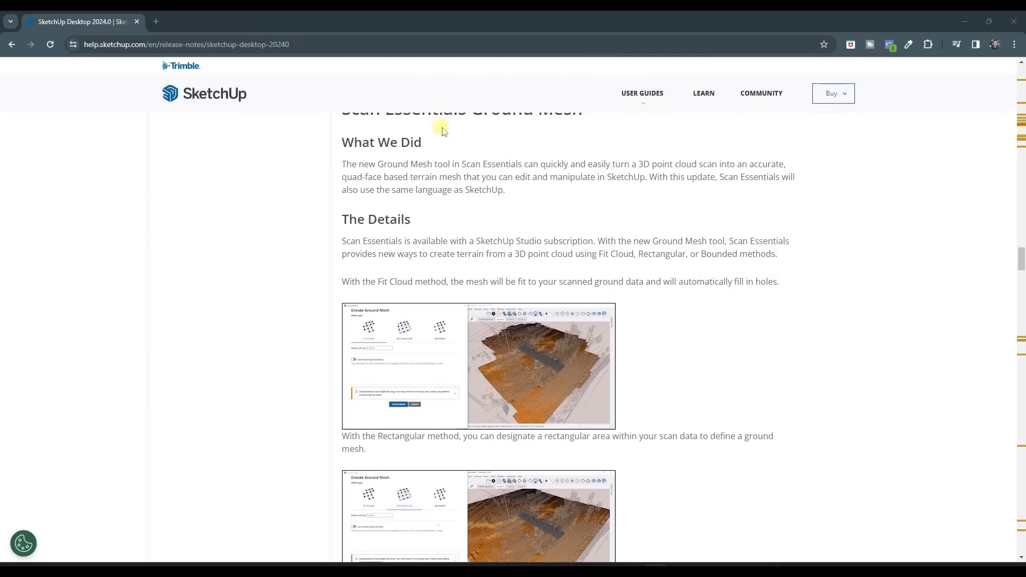
pyautogui.scroll(-1, 468, 141)
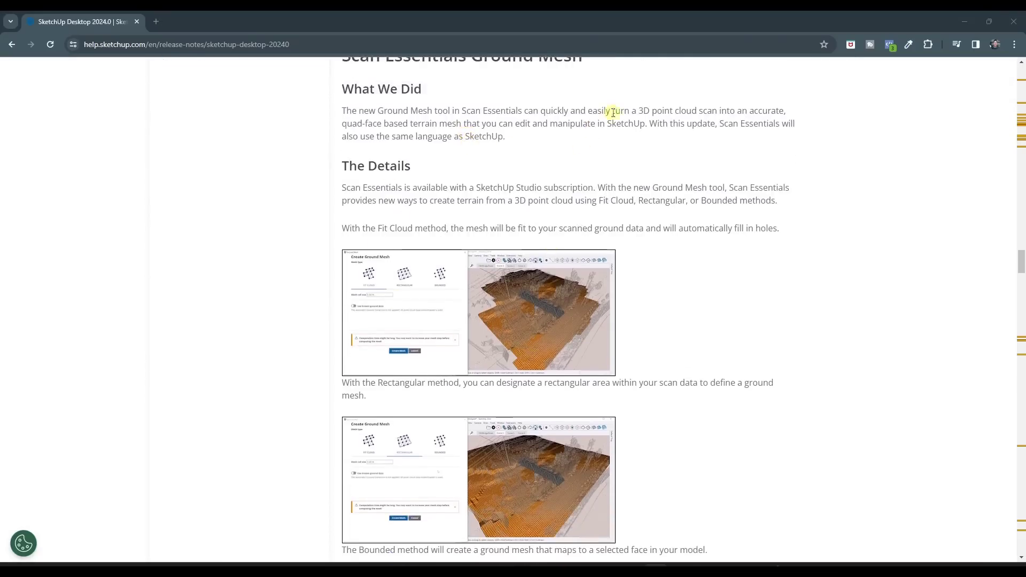
pyautogui.moveTo(638, 111); pyautogui.dragTo(721, 111)
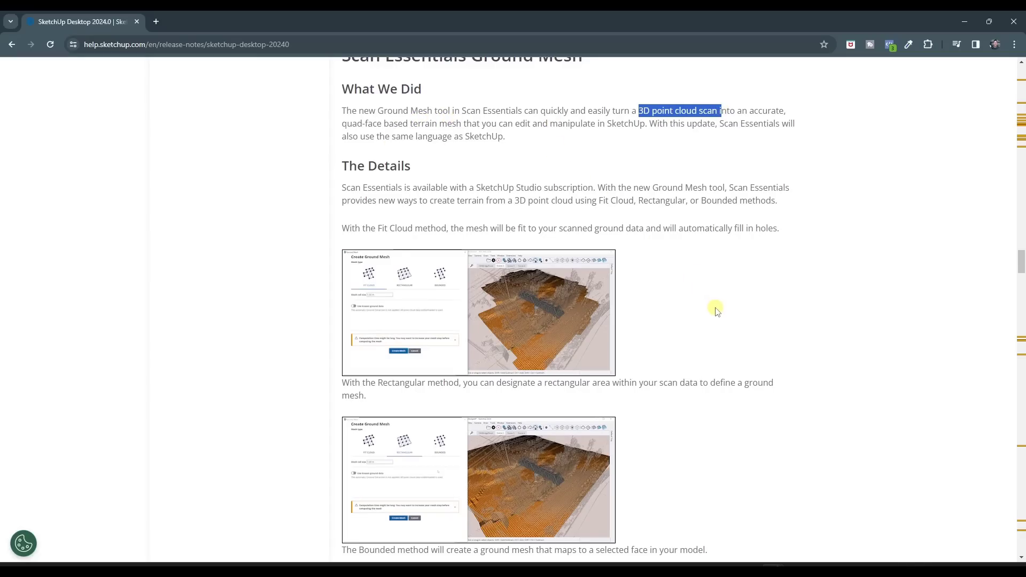
# Scroll the release notes down to the Extension Error Dialog section.
pyautogui.scroll(-1, 716, 310)
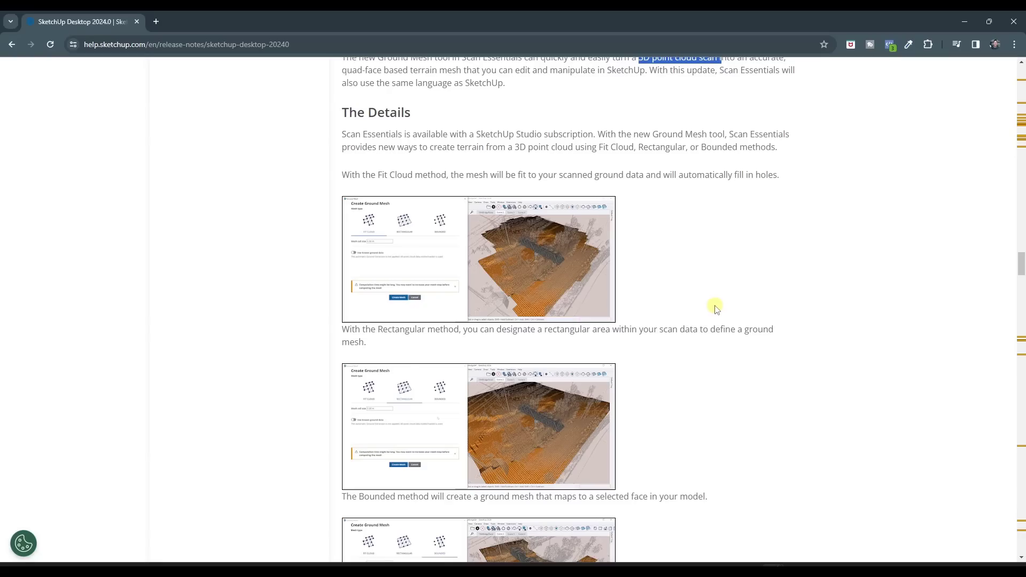
pyautogui.scroll(-1, 688, 262)
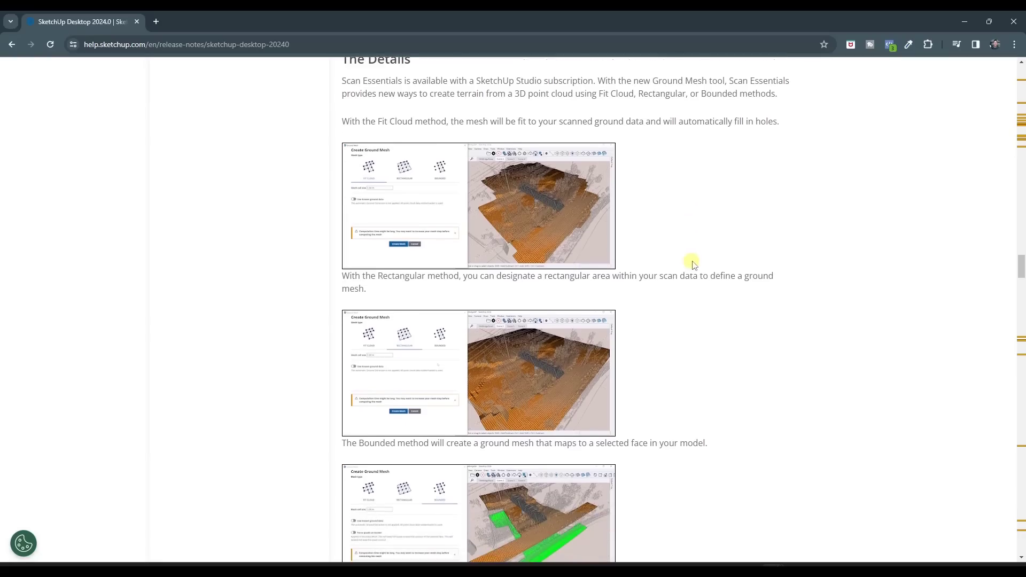
pyautogui.scroll(-3, 716, 278)
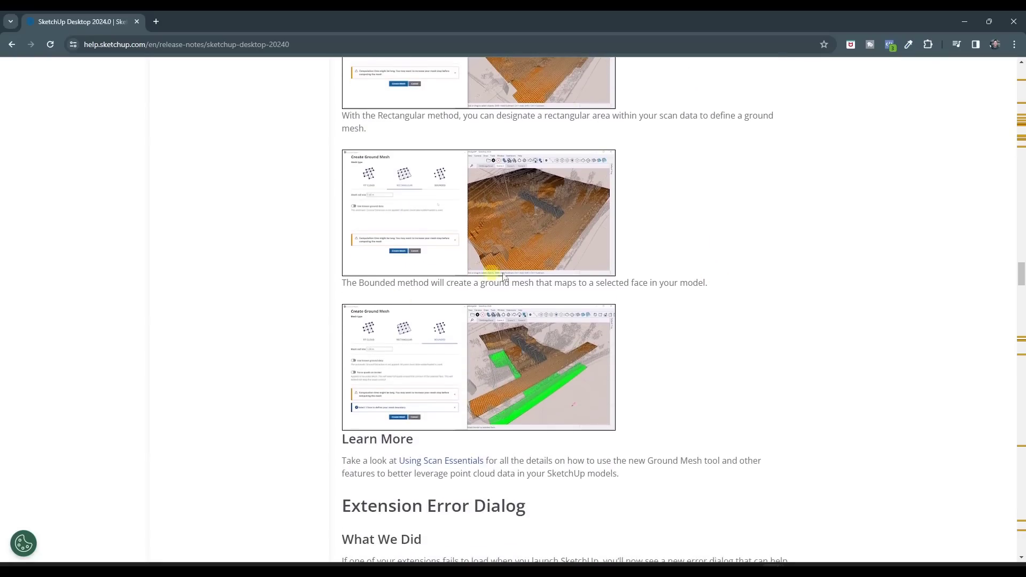
pyautogui.scroll(-2, 620, 360)
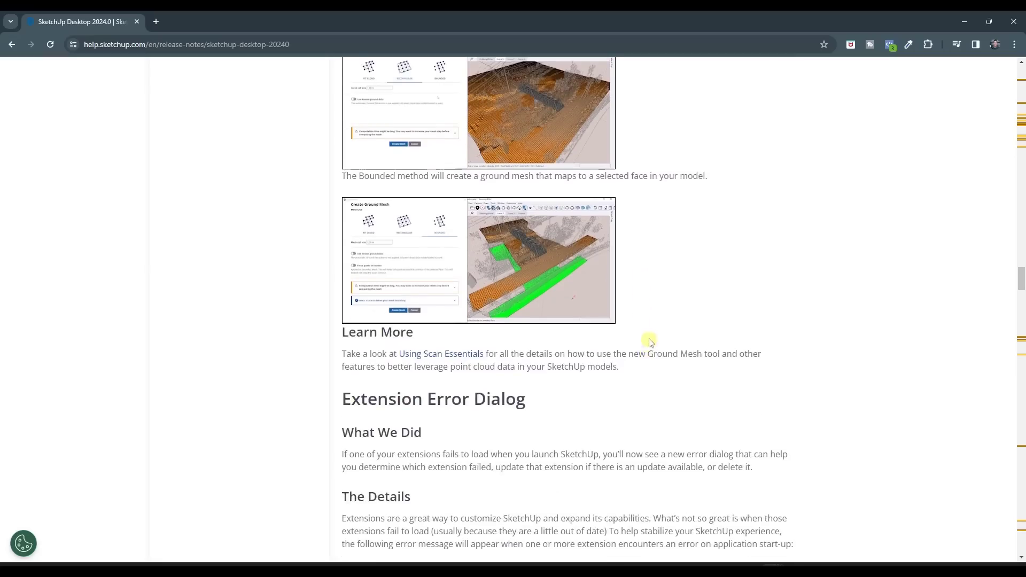
pyautogui.scroll(3, 648, 337)
pyautogui.scroll(1, 661, 319)
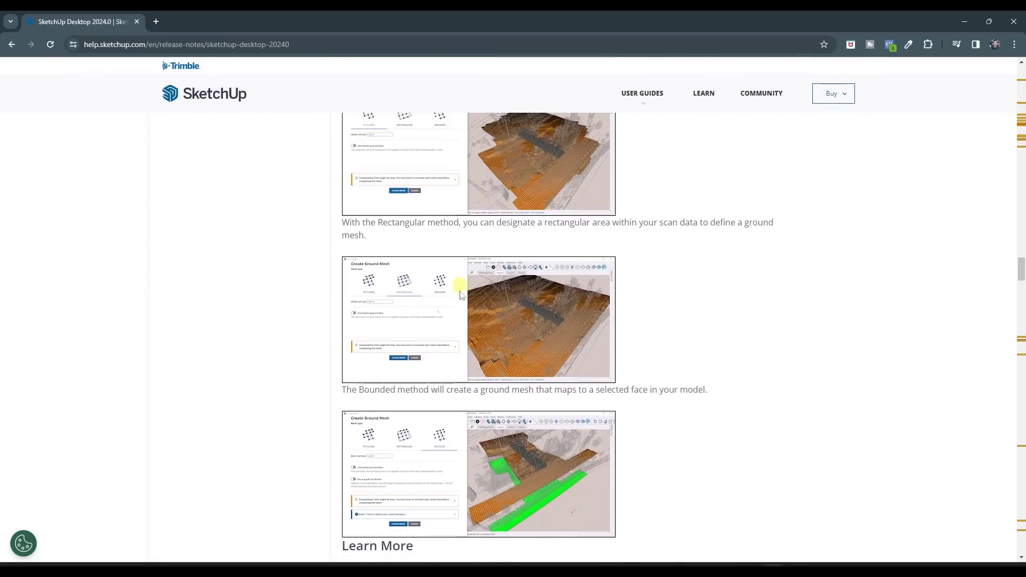
pyautogui.scroll(-1, 592, 331)
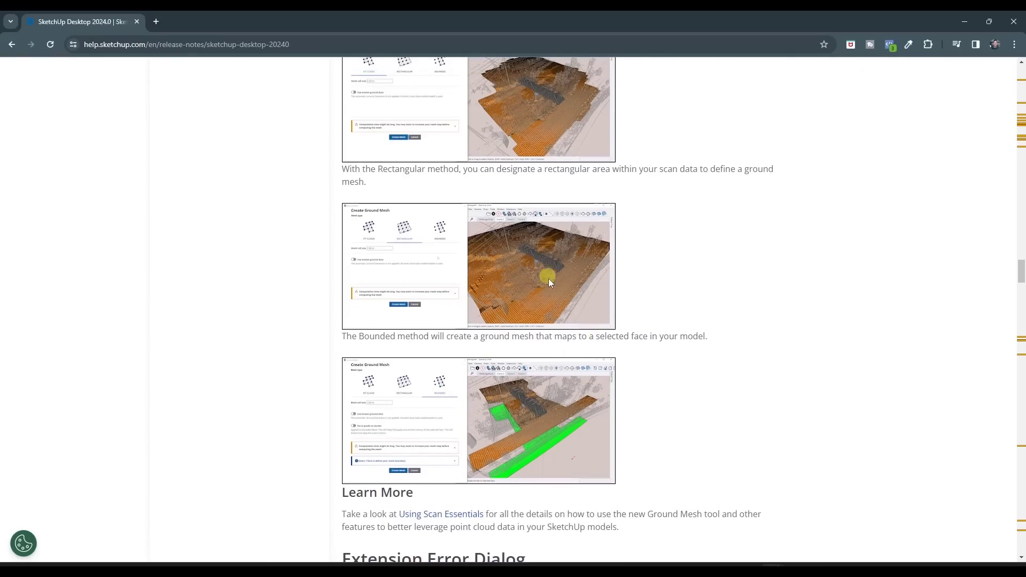
pyautogui.scroll(-2, 561, 279)
pyautogui.scroll(2, 563, 278)
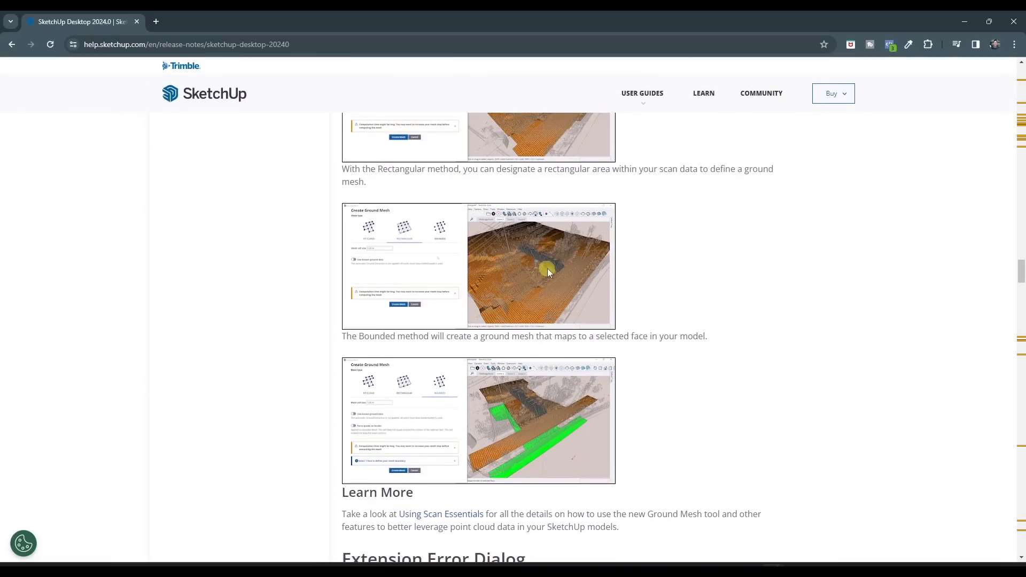
pyautogui.scroll(1, 556, 271)
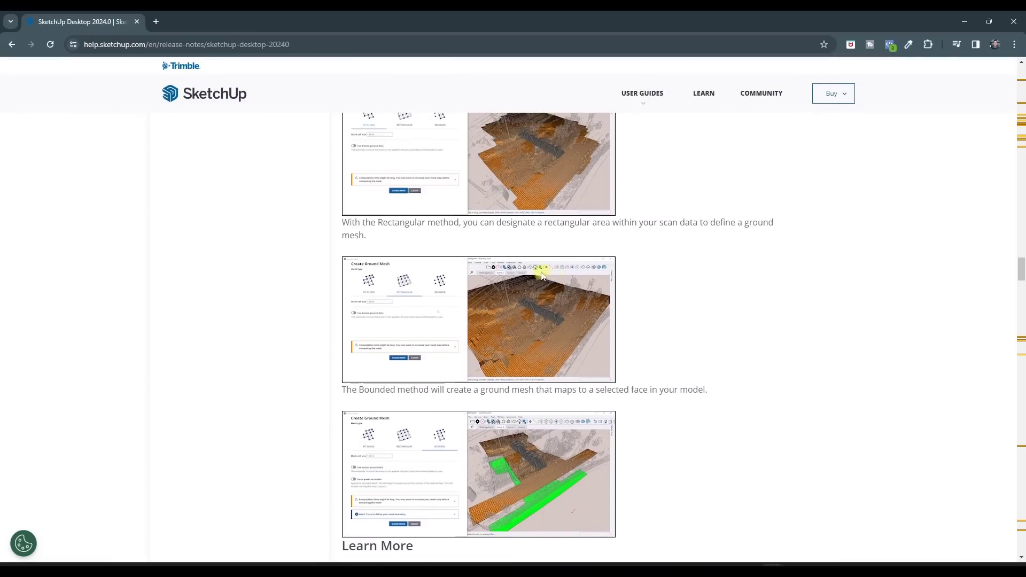
pyautogui.scroll(-10, 386, 125)
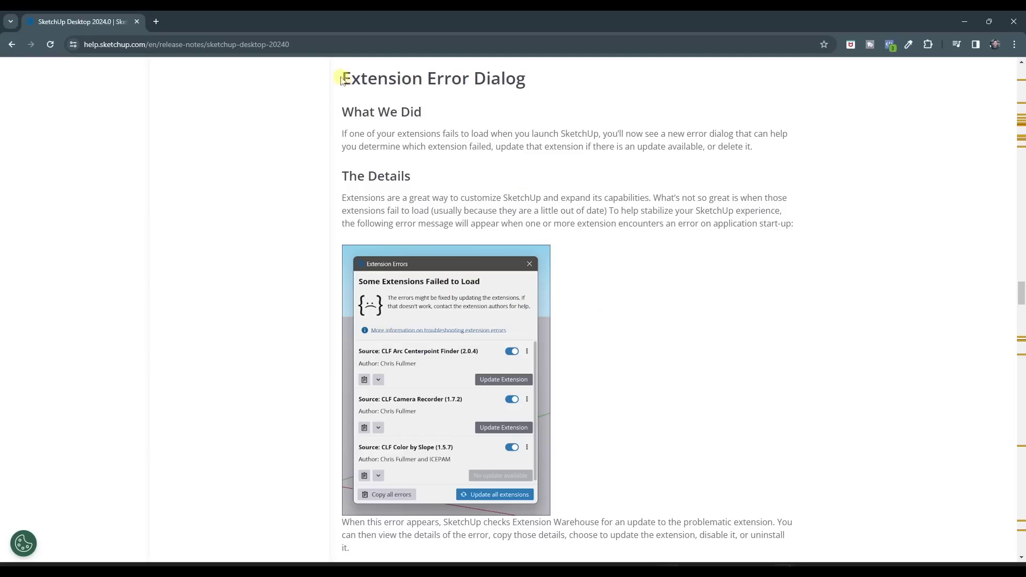
# Highlight the What We Did paragraph beneath the Extension Error Dialog heading.
pyautogui.moveTo(342, 80); pyautogui.dragTo(532, 87)
pyautogui.click(533, 87)
pyautogui.moveTo(343, 135); pyautogui.dragTo(789, 150)
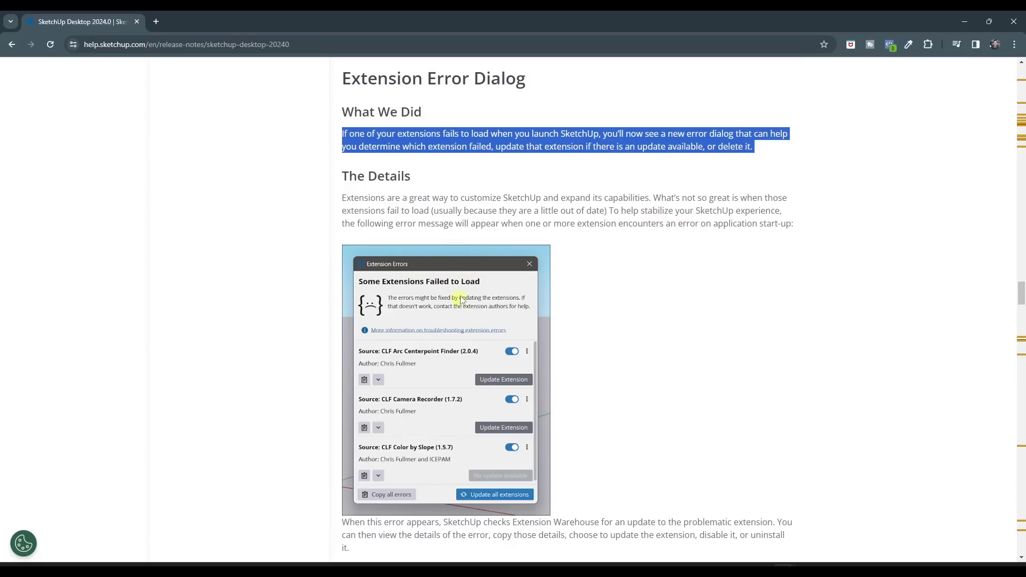
# Minimize Chrome and close the CleanUp error report in SketchUp.
pyautogui.click(965, 21)
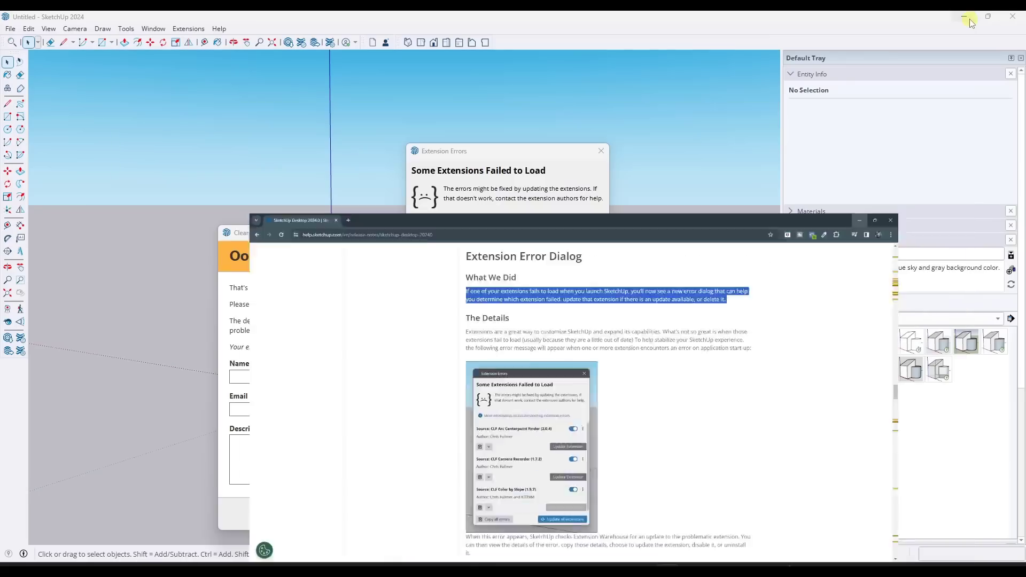
pyautogui.moveTo(342, 233)
pyautogui.mouseDown()
pyautogui.moveTo(327, 231)
pyautogui.moveTo(336, 223)
pyautogui.mouseUp()
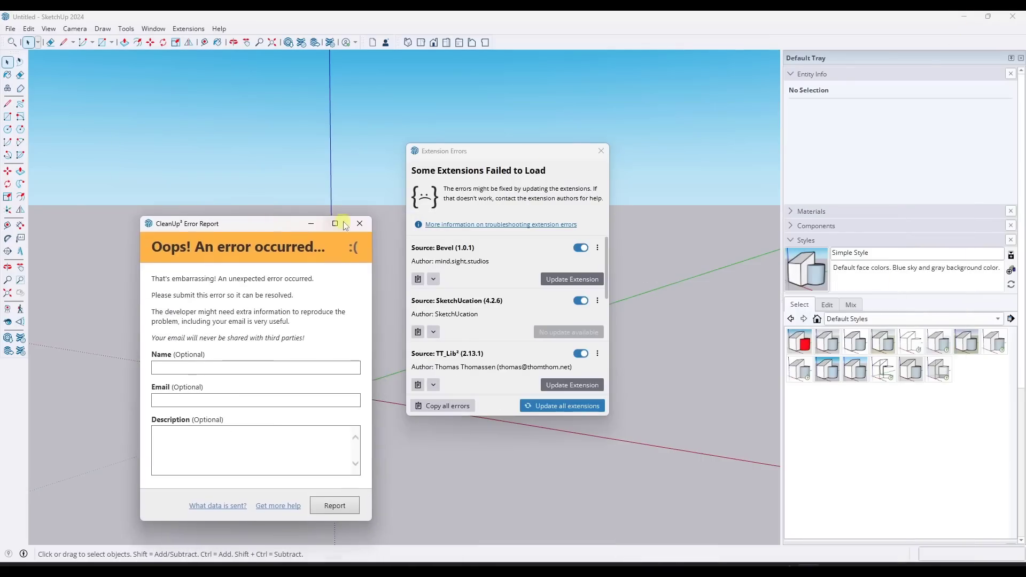
pyautogui.click(357, 221)
# Make the Extension Errors dialog taller and update the Bevel (1.0.1) extension.
pyautogui.scroll(-5, 531, 319)
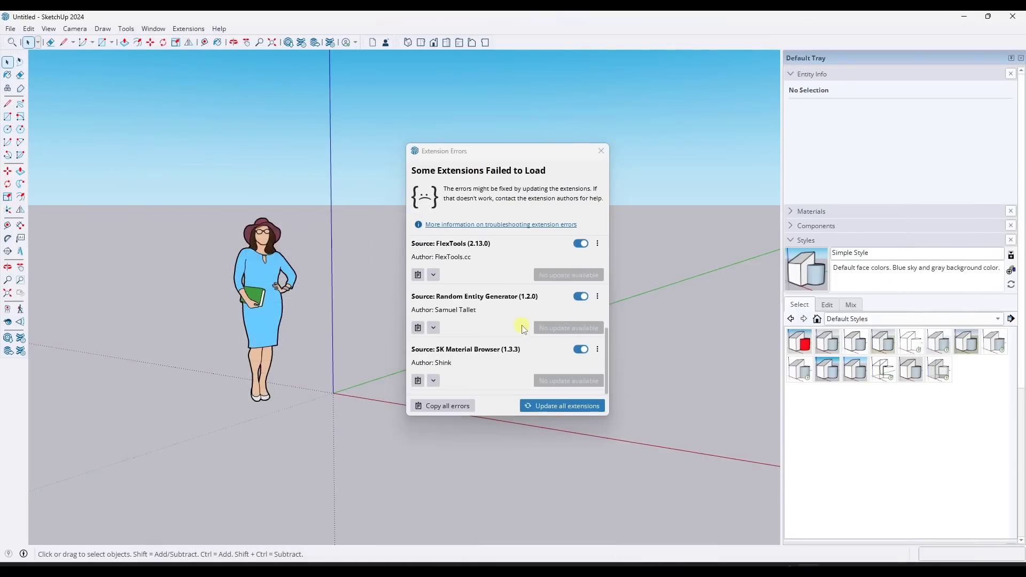
pyautogui.scroll(5, 526, 324)
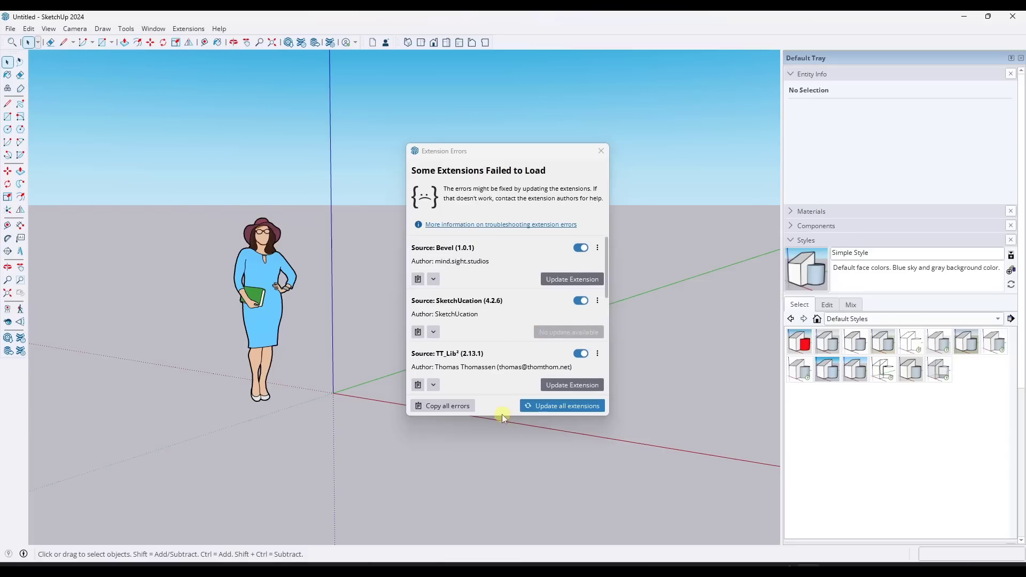
pyautogui.moveTo(501, 416); pyautogui.dragTo(497, 493)
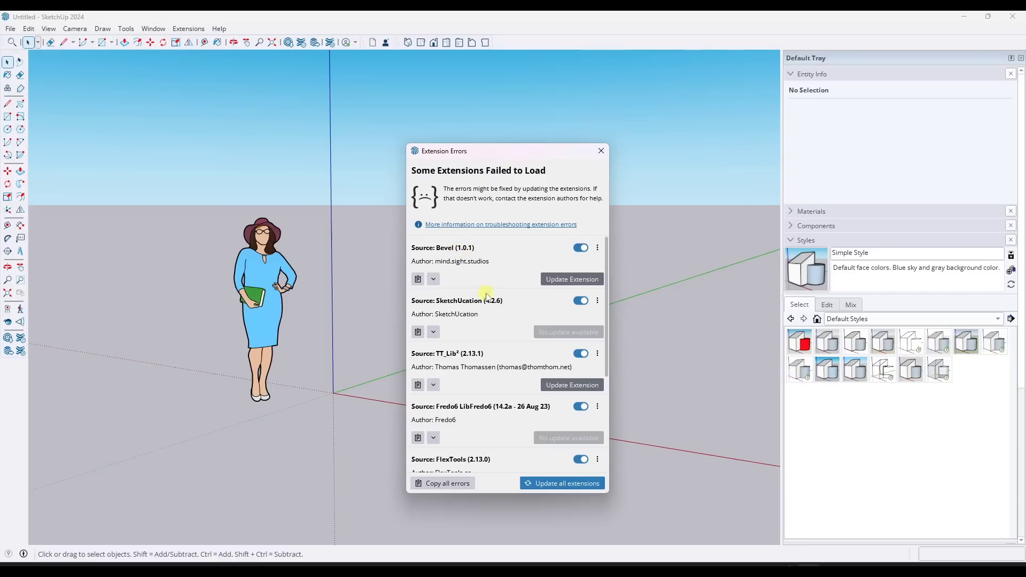
pyautogui.click(565, 278)
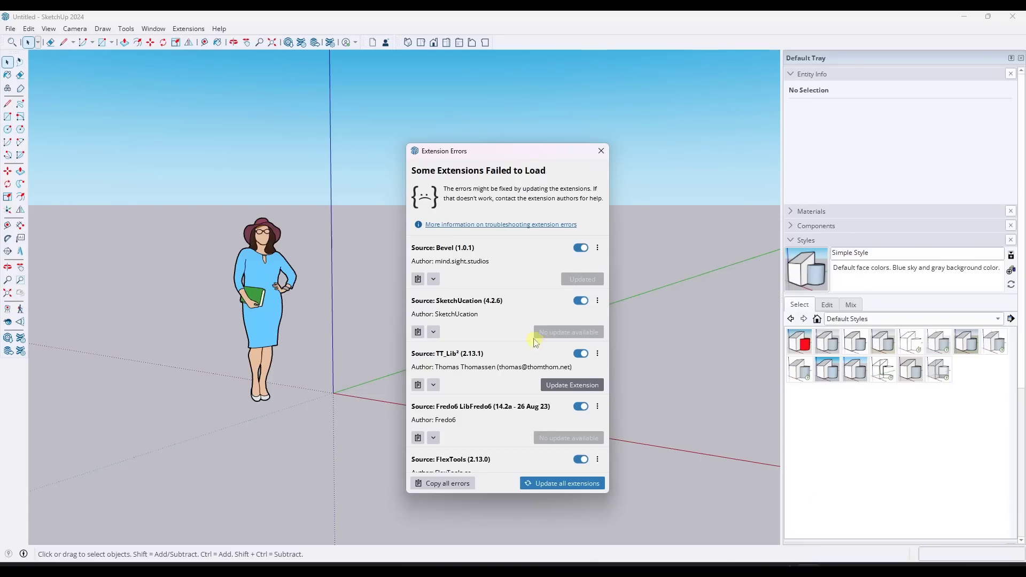
# Disable the SK Material Browser, FlexTools and LibFredo6 extensions.
pyautogui.scroll(-3, 492, 278)
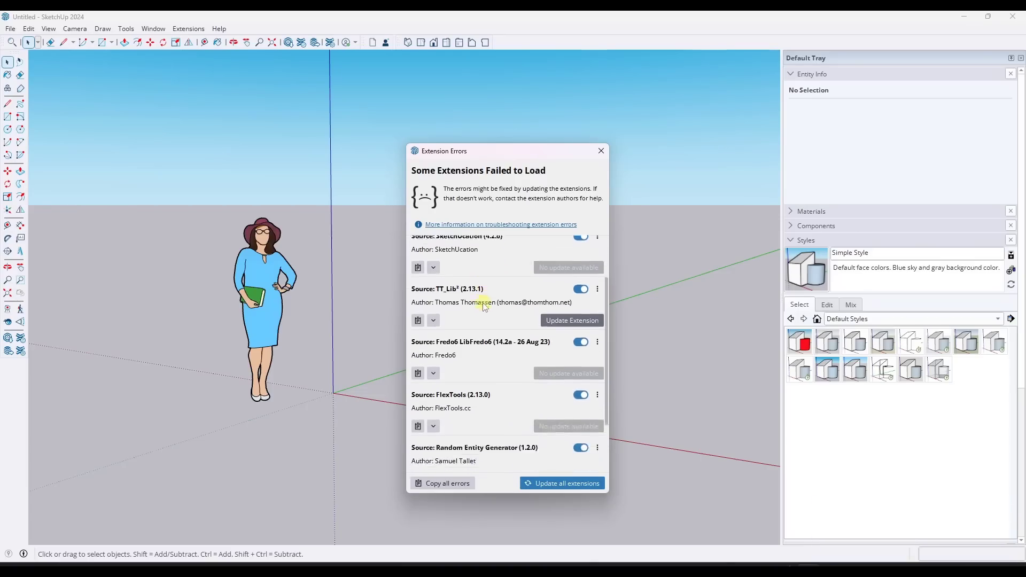
pyautogui.scroll(1, 491, 302)
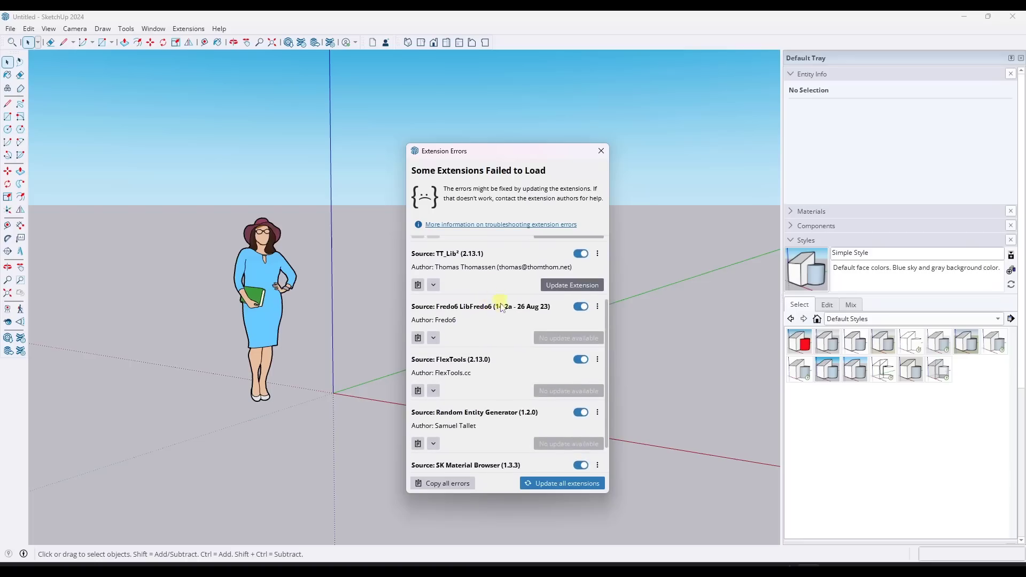
pyautogui.scroll(-1, 500, 299)
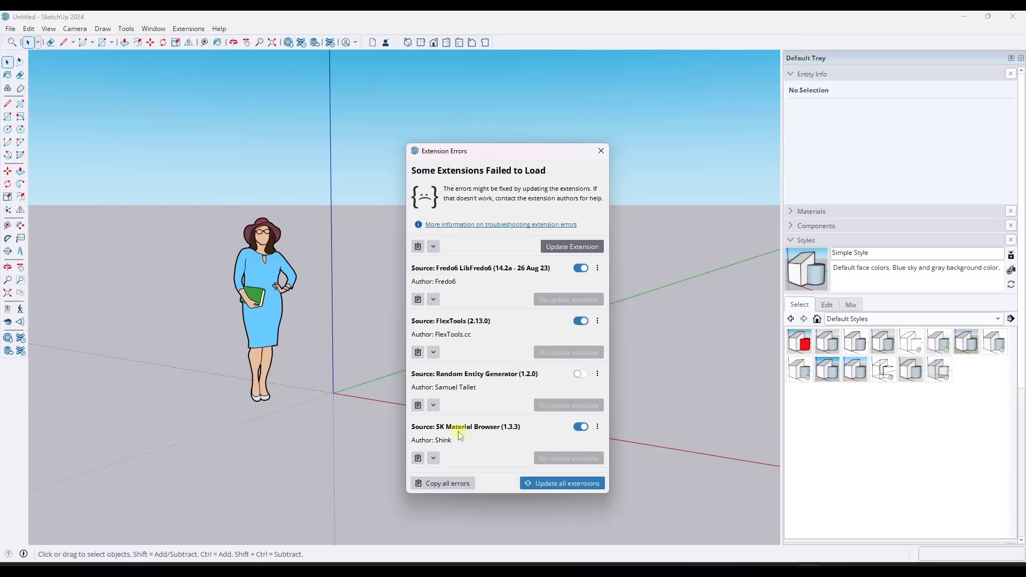
pyautogui.click(580, 426)
pyautogui.scroll(1, 513, 412)
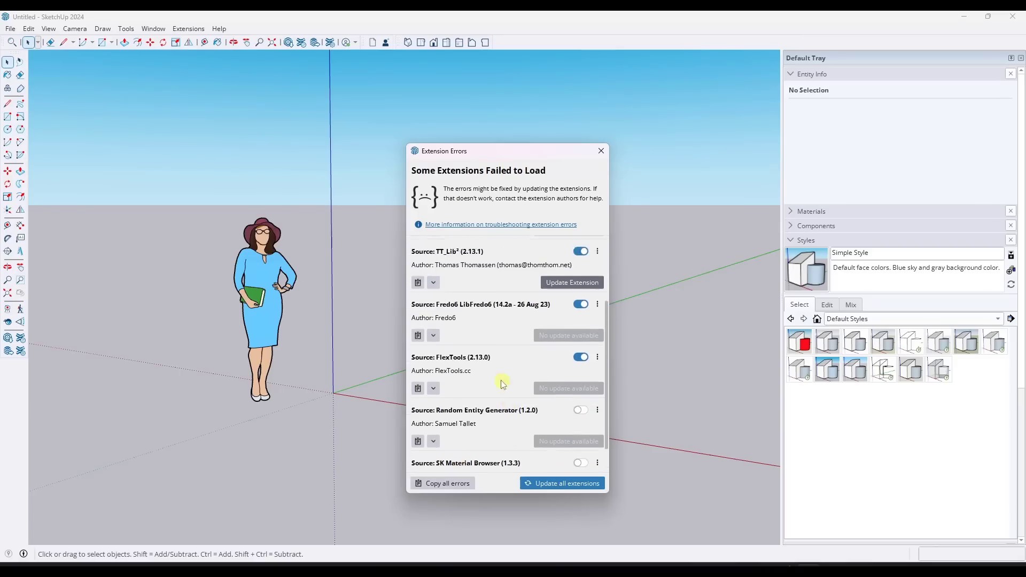
pyautogui.click(579, 359)
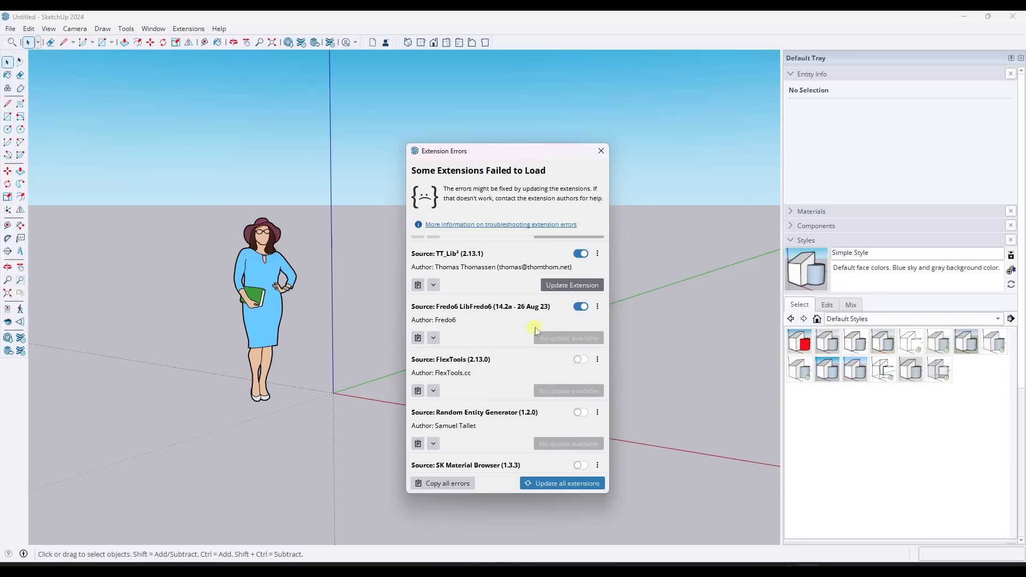
pyautogui.click(581, 308)
# Update TT_Lib² to 2.13.1 and acknowledge the LibFredo6 message.
pyautogui.scroll(3, 556, 331)
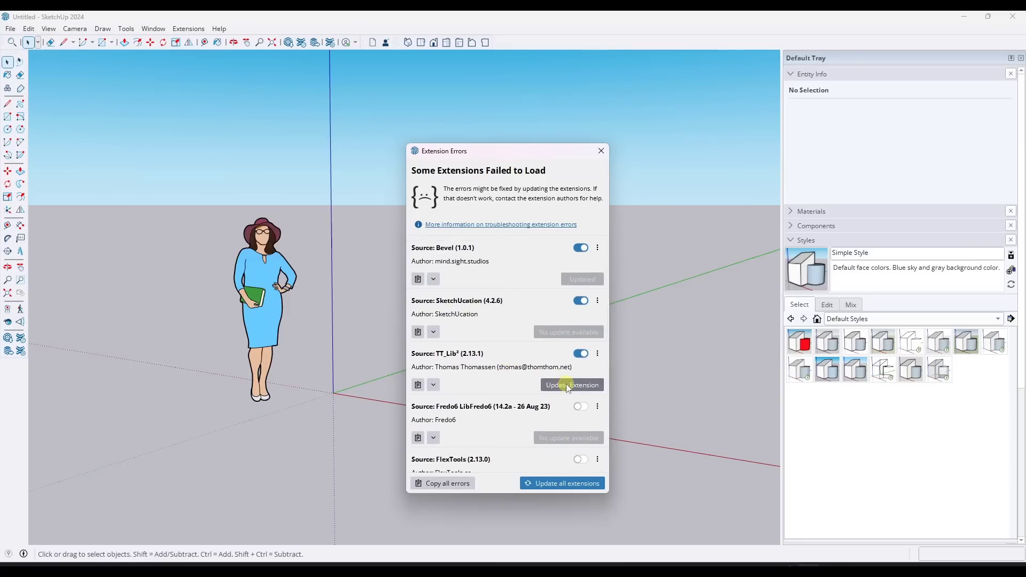
pyautogui.click(566, 384)
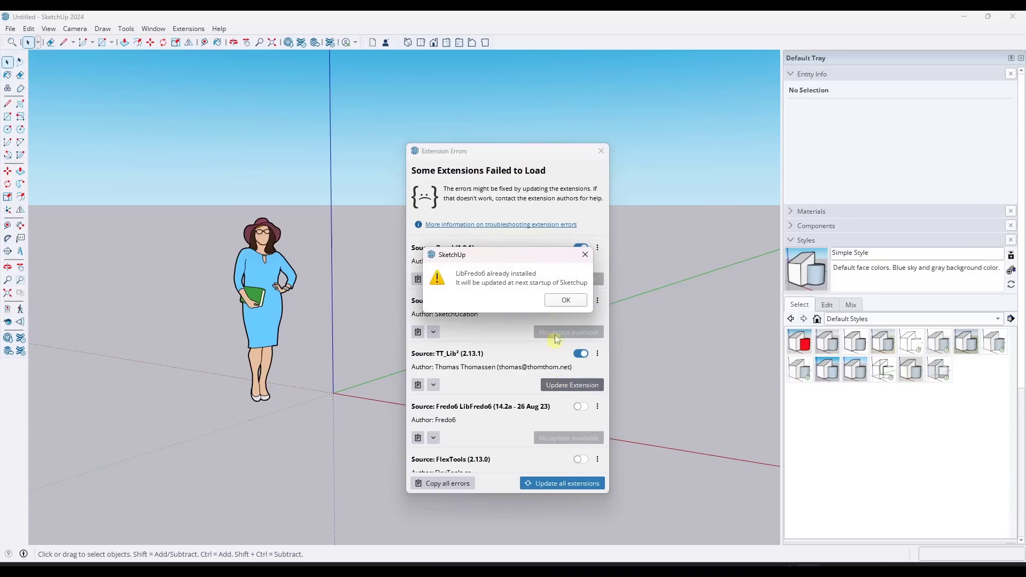
pyautogui.click(562, 303)
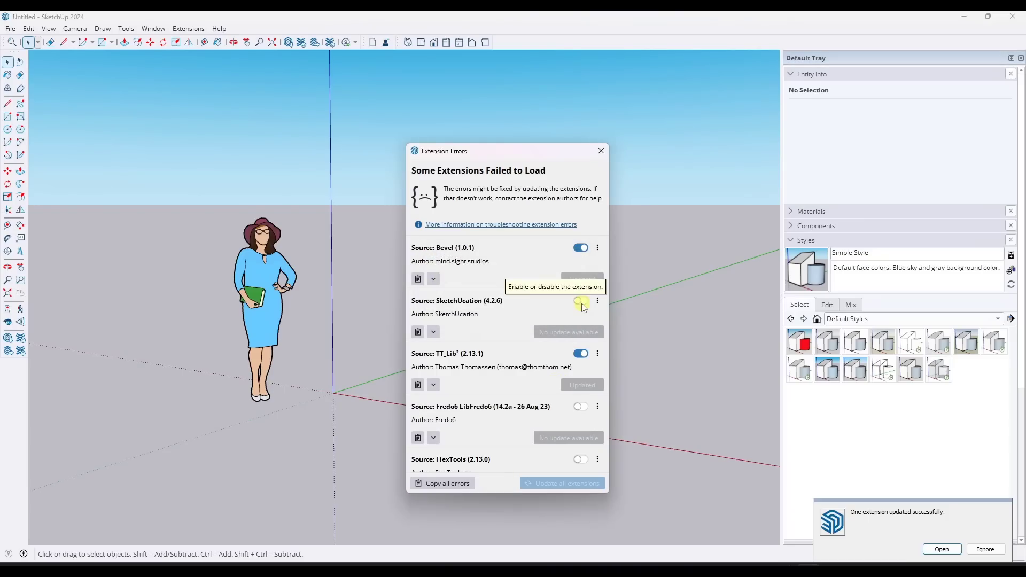
pyautogui.scroll(-3, 534, 352)
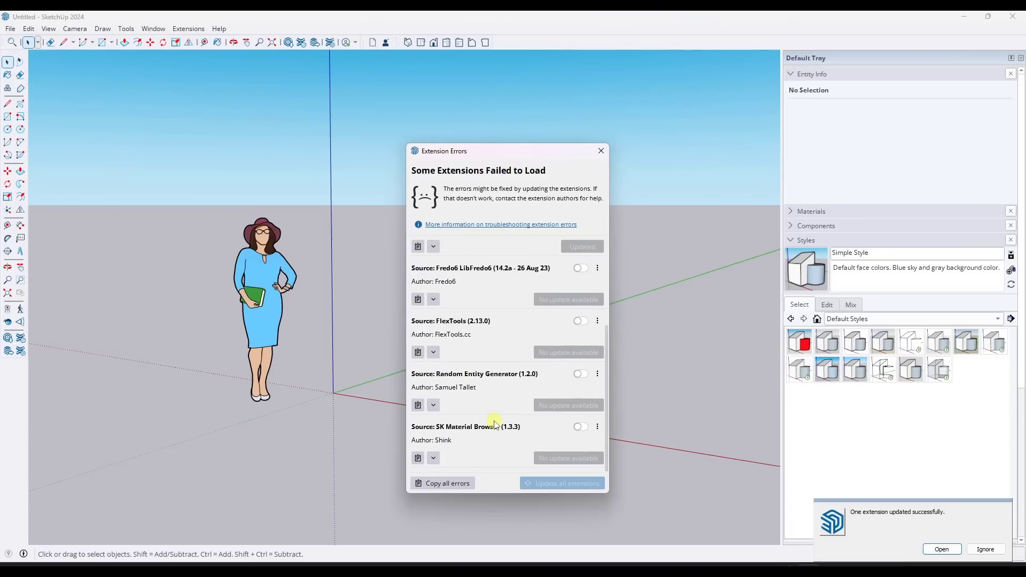
# Dismiss the Extension Errors list and orbit the empty model around the scale figure.
pyautogui.click(601, 151)
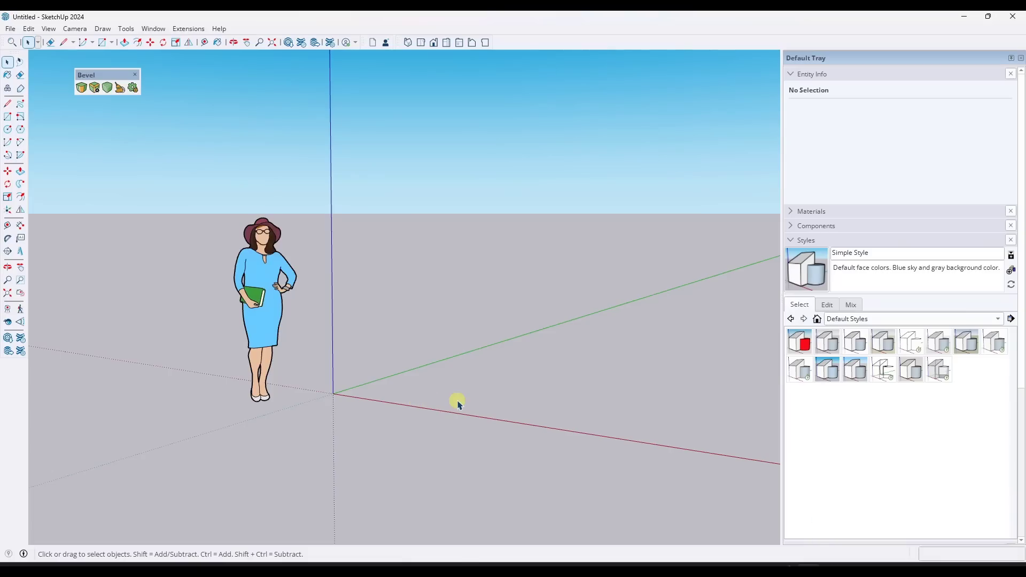
pyautogui.moveTo(460, 385); pyautogui.dragTo(470, 396, button='middle')
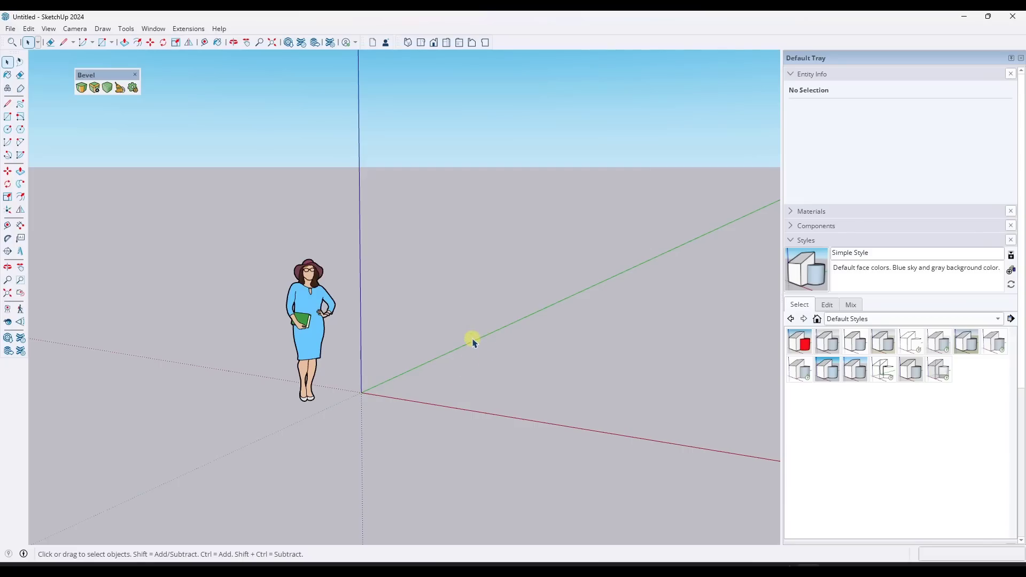
pyautogui.moveTo(395, 361); pyautogui.dragTo(380, 377, button='middle')
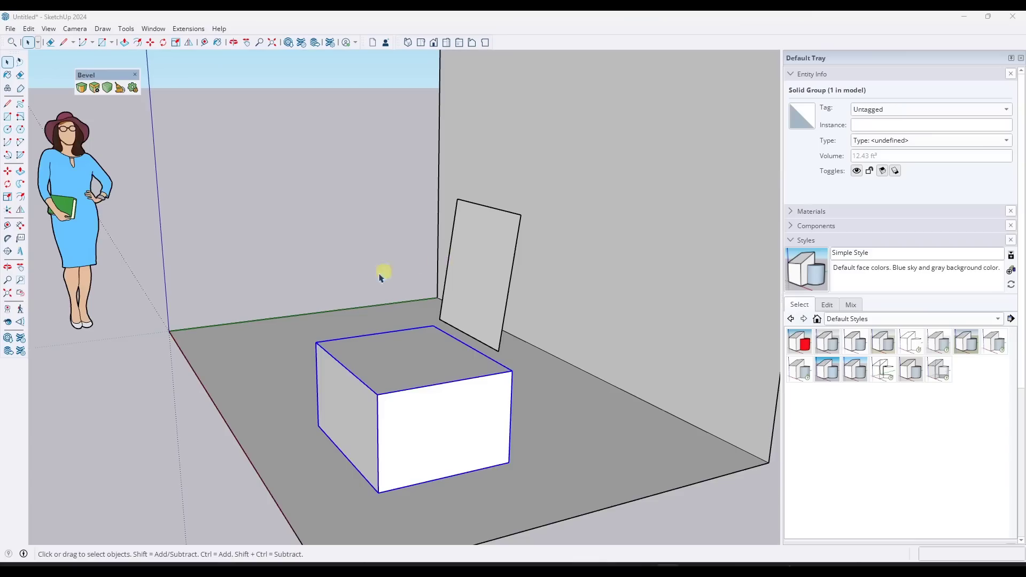
# Orbit and pan around the box scene, then briefly try the Move tool on the box.
pyautogui.moveTo(380, 273); pyautogui.dragTo(375, 299, button='middle')
pyautogui.scroll(2, 577, 394)
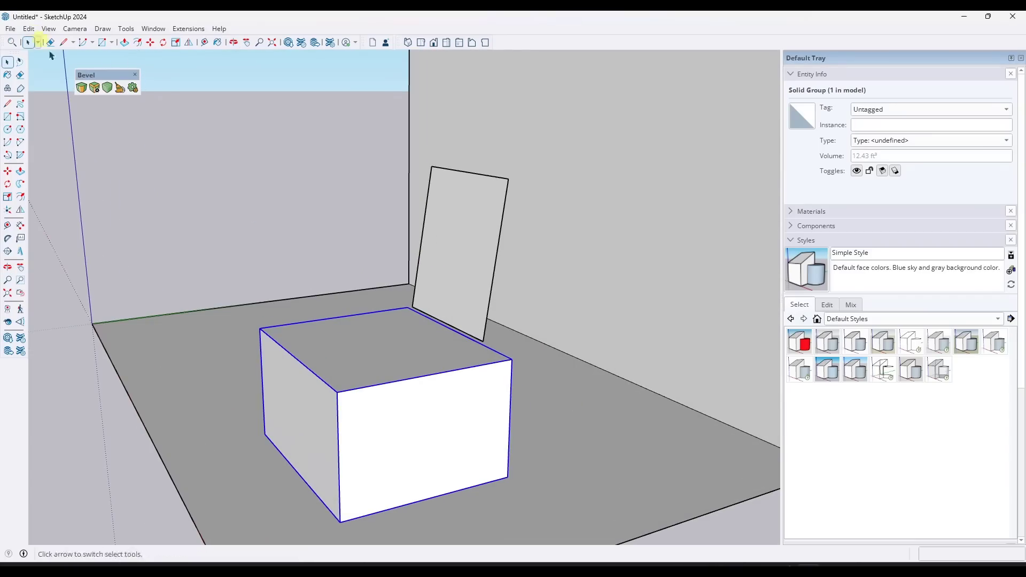
pyautogui.keyDown('shift'); pyautogui.moveTo(383, 337); pyautogui.dragTo(393, 352, button='middle'); pyautogui.keyUp('shift')
pyautogui.press('m')
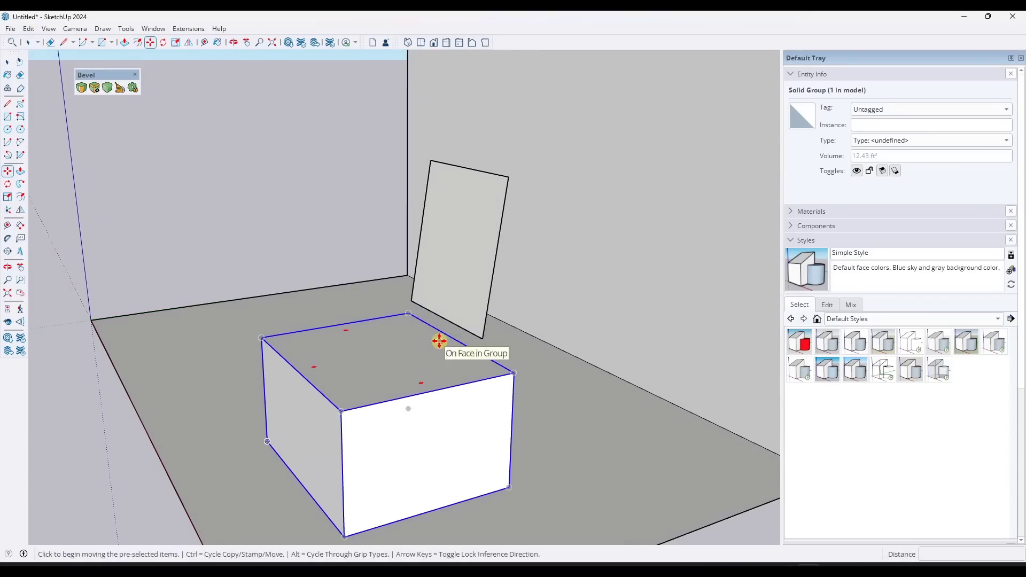
pyautogui.press('space')
# Open Preferences, close them unchanged, and recheck the Move tool on the box.
pyautogui.click(29, 29)
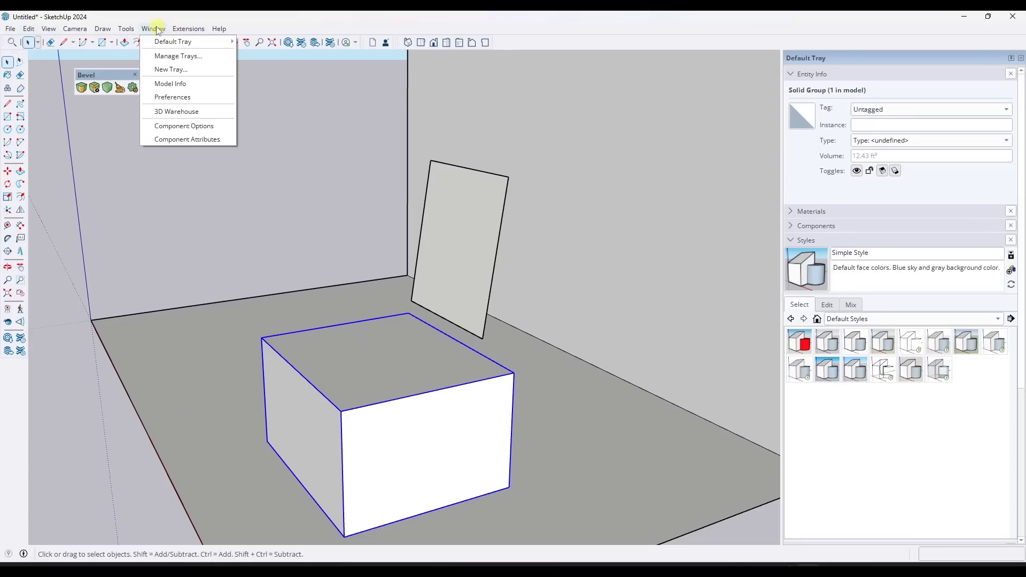
pyautogui.click(175, 94)
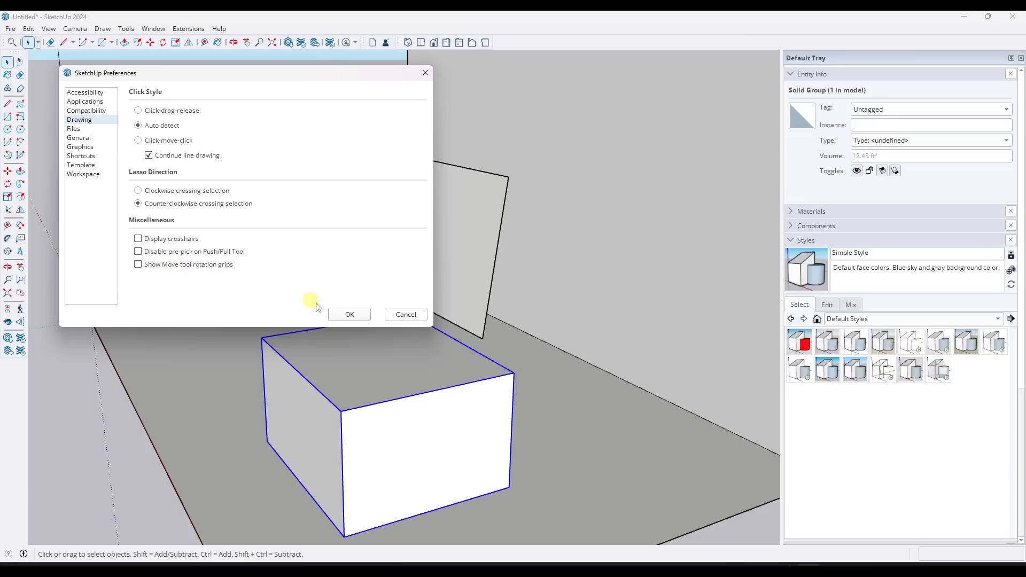
pyautogui.click(348, 315)
pyautogui.press('m')
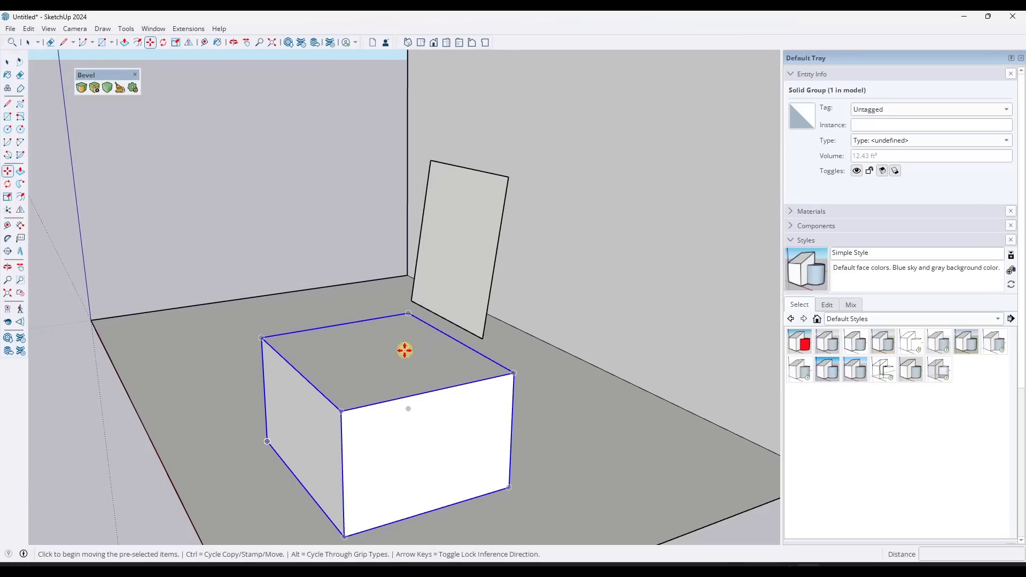
pyautogui.press('space')
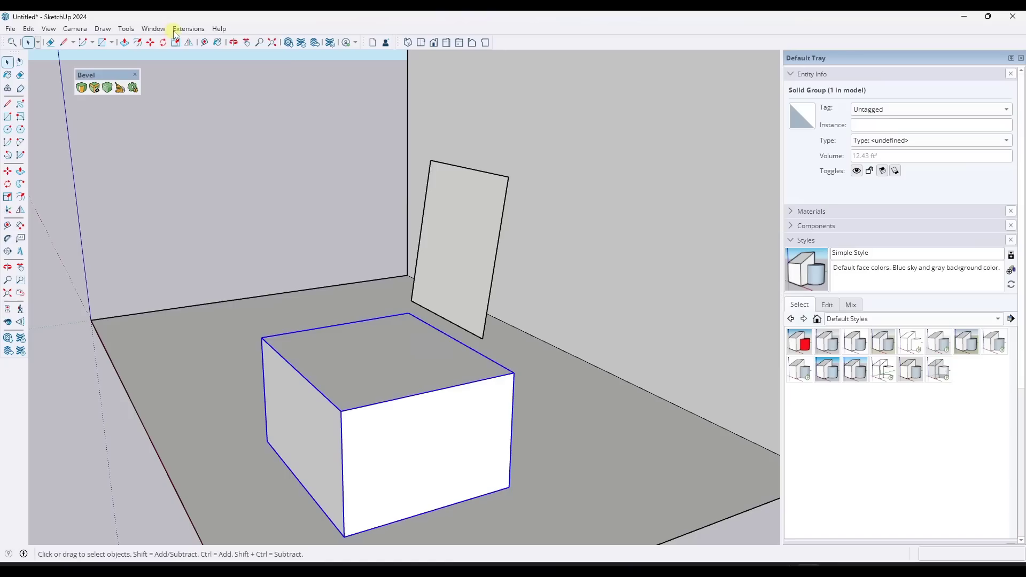
# Enable Show Move tool rotation grips in Drawing preferences and confirm the grips appear on the box.
pyautogui.click(159, 29)
pyautogui.click(180, 97)
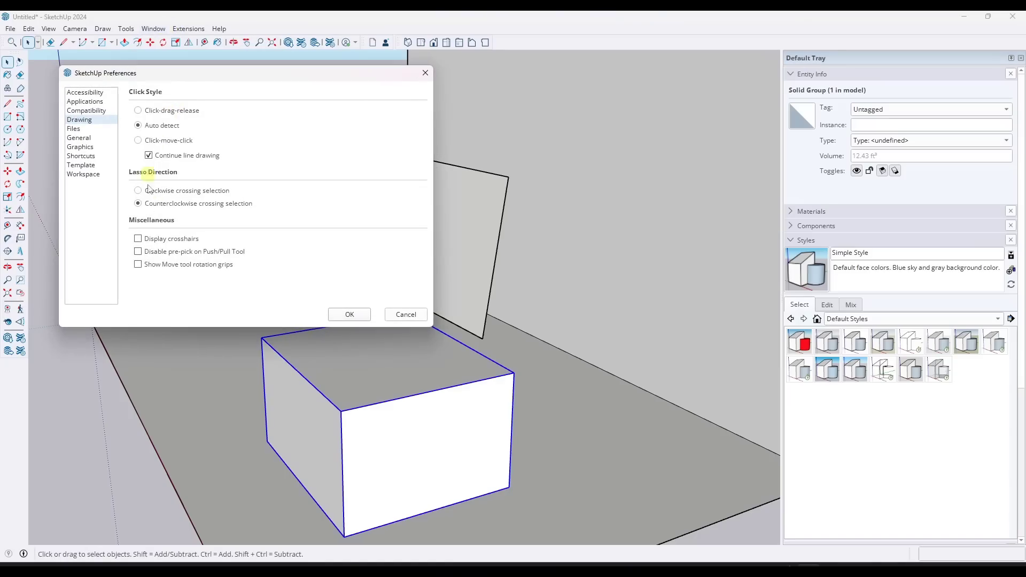
pyautogui.click(137, 264)
pyautogui.click(350, 314)
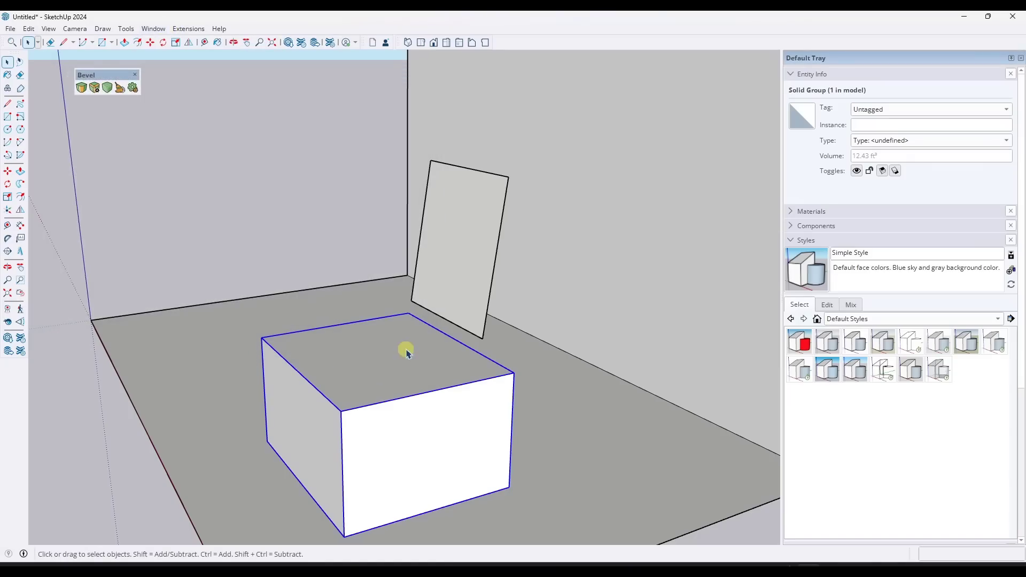
pyautogui.press('m')
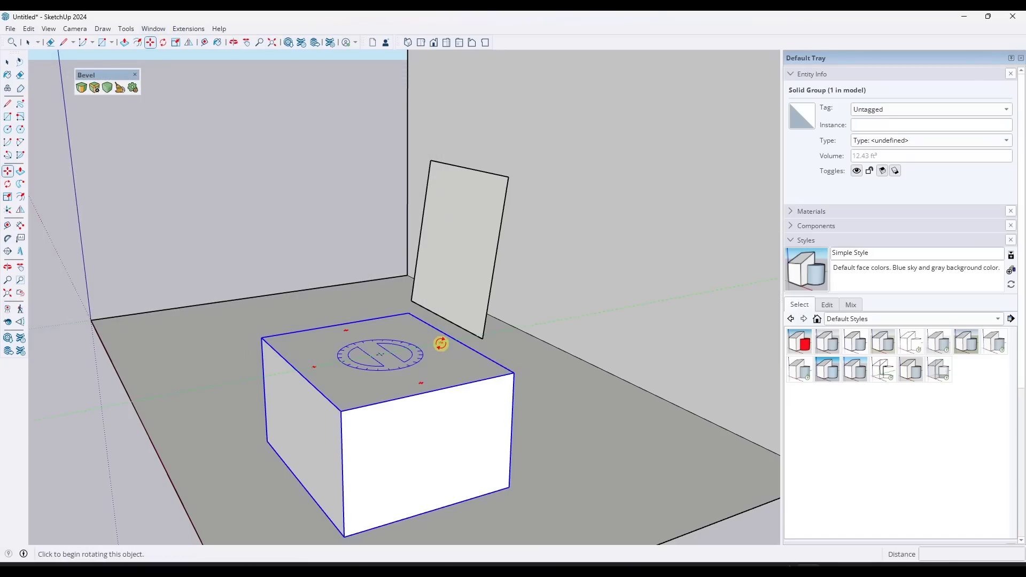
pyautogui.press('space')
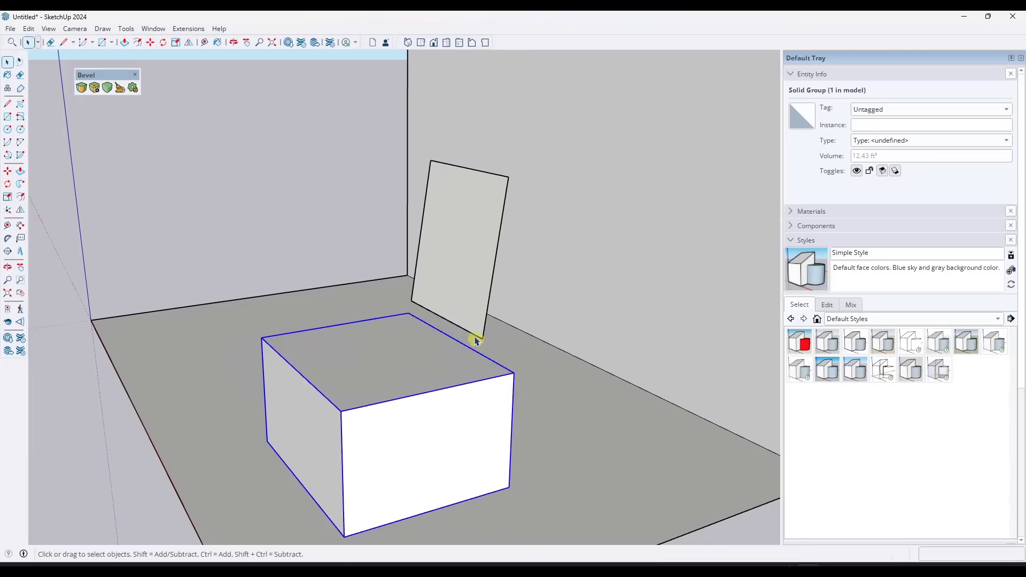
pyautogui.moveTo(475, 341); pyautogui.dragTo(355, 252, button='middle')
pyautogui.scroll(-3, 383, 243)
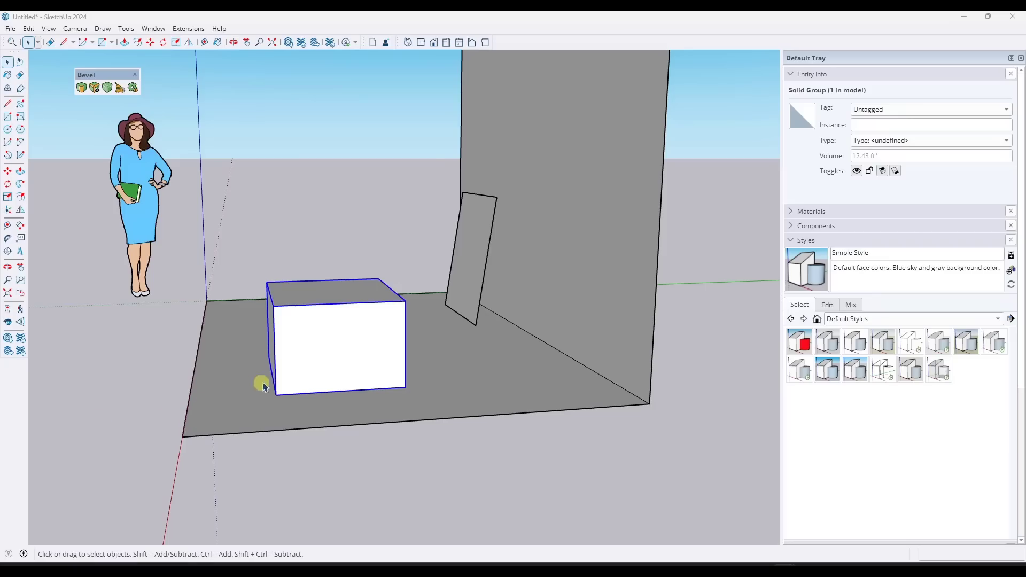
# Rotate the leaning panel a further 15° about a centre point on the panel.
pyautogui.moveTo(283, 374); pyautogui.dragTo(524, 283, button='middle')
pyautogui.scroll(3, 524, 284)
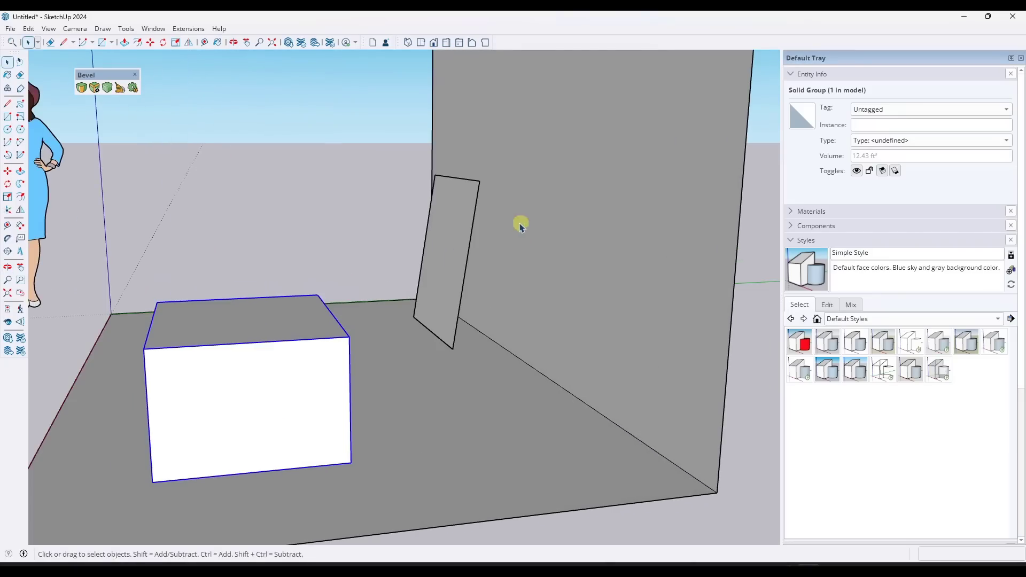
pyautogui.doubleClick(466, 257)
pyautogui.press('q')
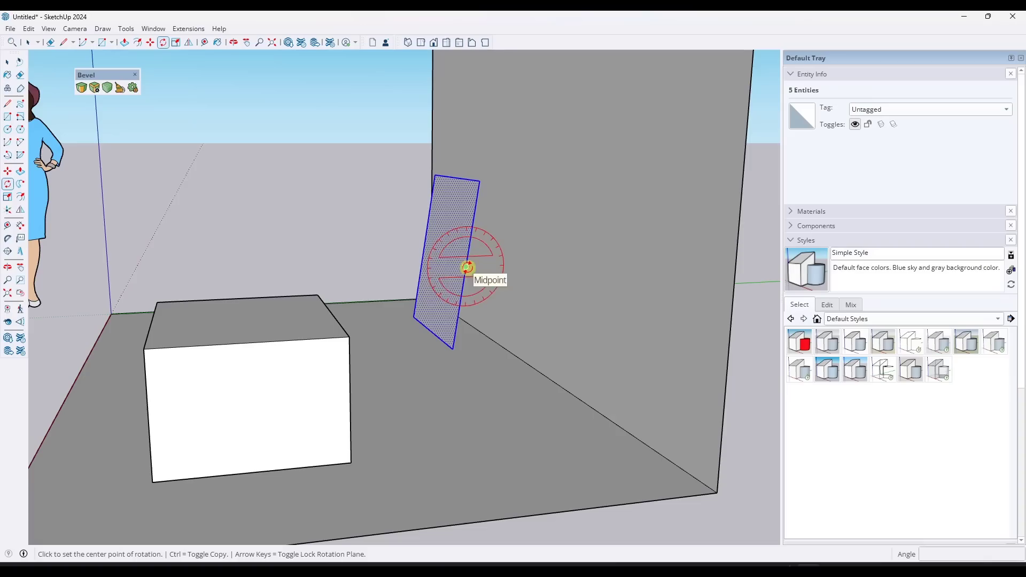
pyautogui.click(463, 287)
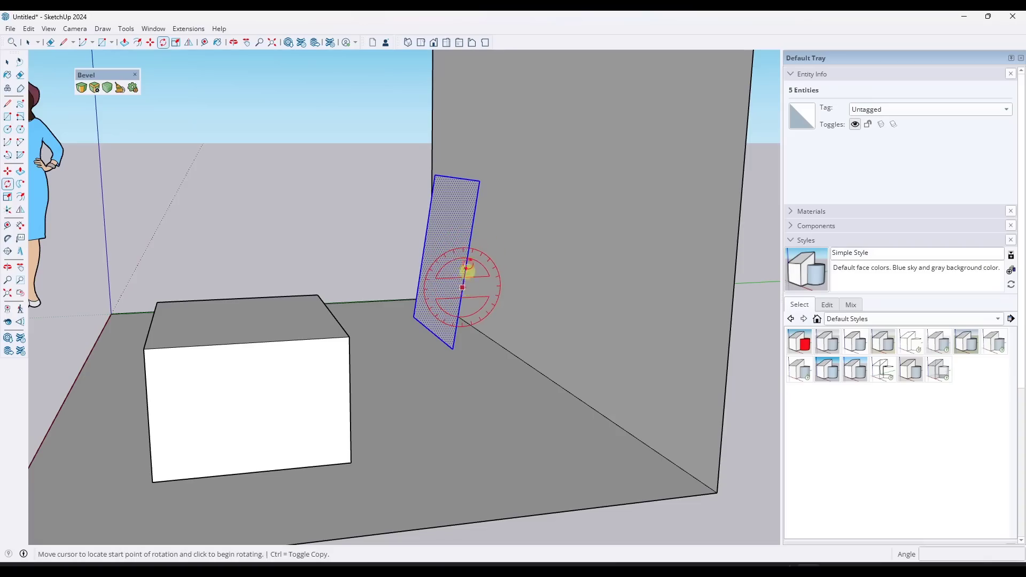
pyautogui.click(472, 232)
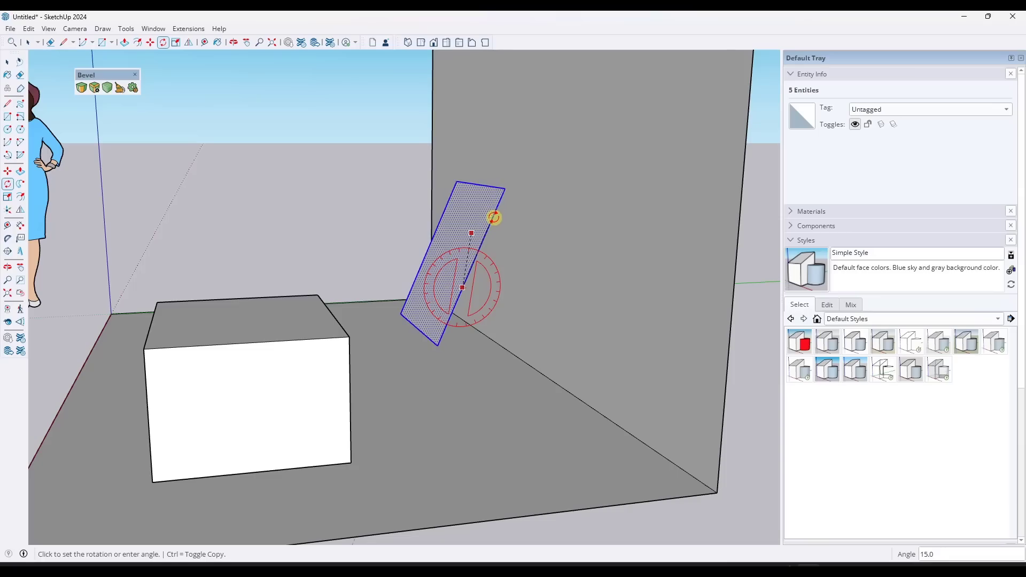
pyautogui.press('space')
pyautogui.moveTo(527, 235)
pyautogui.mouseDown(button='middle')
pyautogui.moveTo(497, 234)
pyautogui.moveTo(531, 238)
pyautogui.mouseUp(button='middle')
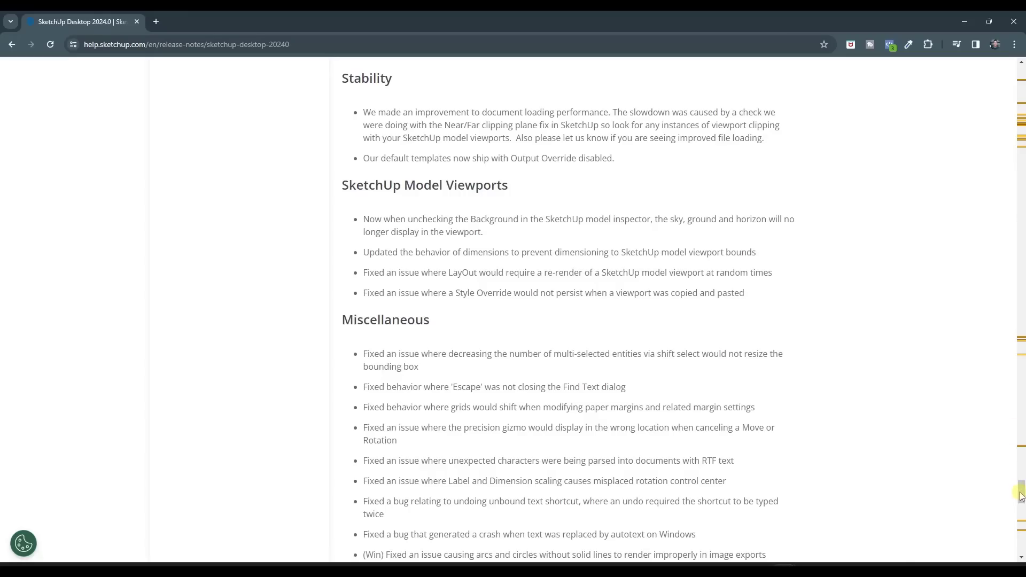
# Scroll the SketchUp 2024.0 release notes down to the SketchUp API section on C API Overlays.
pyautogui.scroll(5, 513, 320)
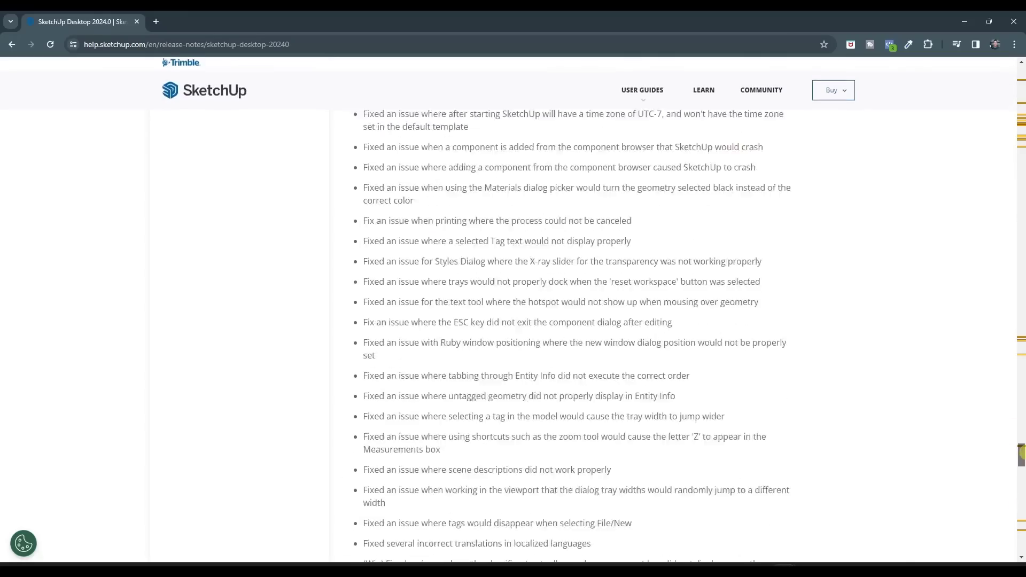
pyautogui.scroll(-5, 513, 320)
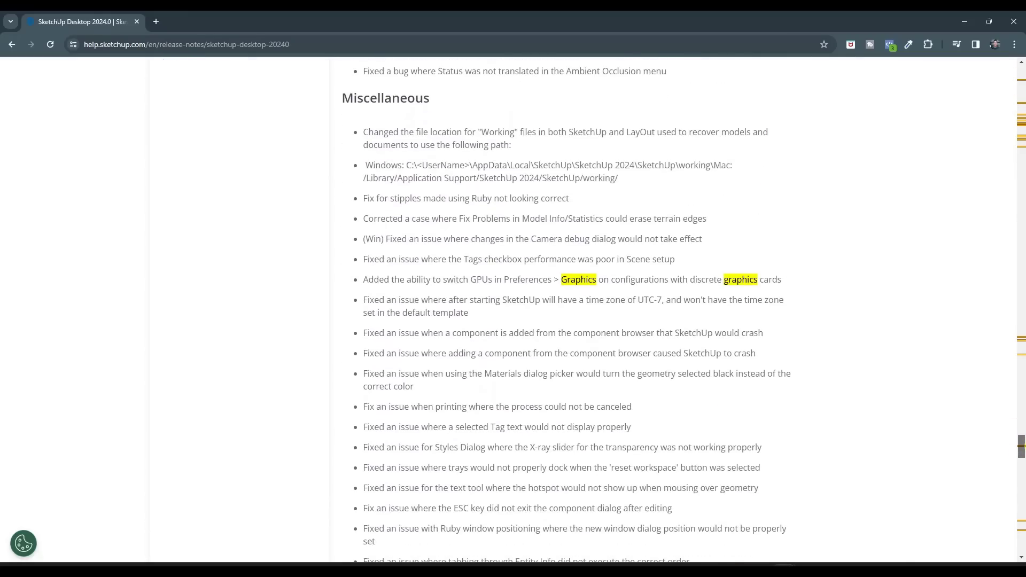
pyautogui.moveTo(1021, 447); pyautogui.dragTo(1021, 530)
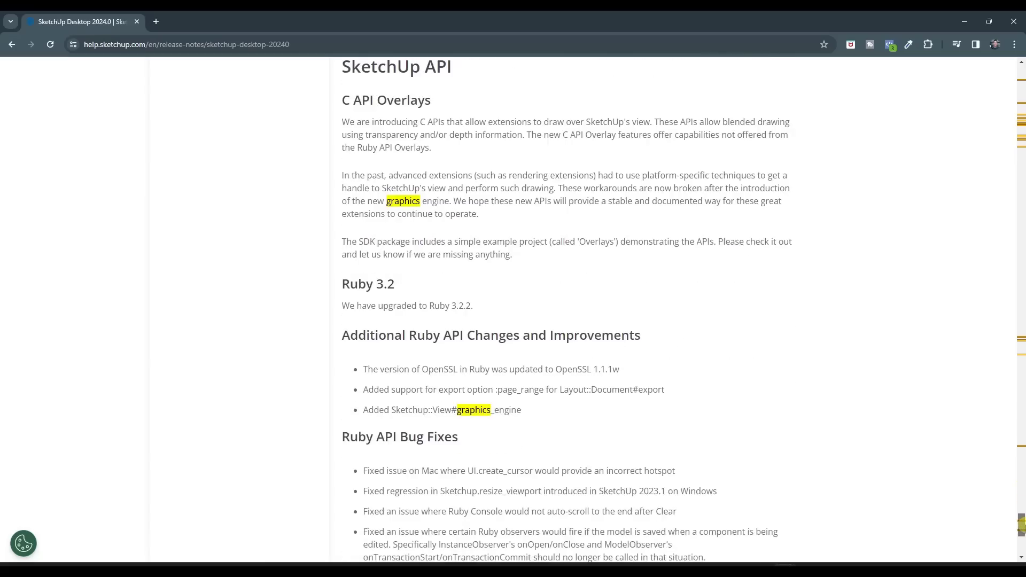